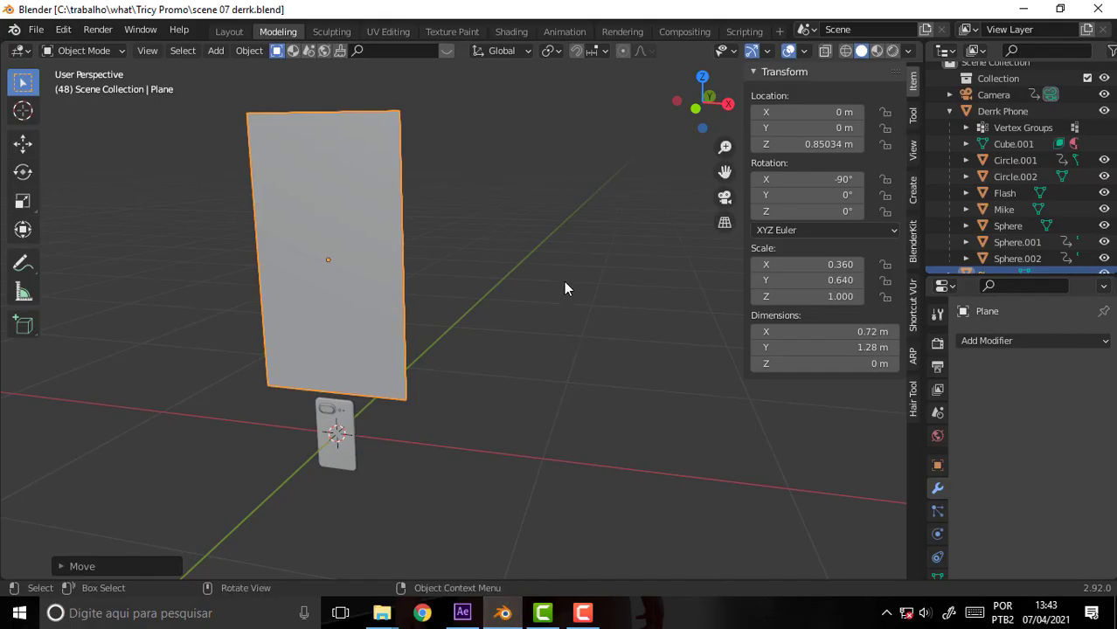
# Reopen 'derrkphone 012 scene 03.blend' from recent files and orbit the left view around the phone setup
pyautogui.moveTo(563, 281)
pyautogui.mouseDown()
pyautogui.moveTo(296, 300)
pyautogui.moveTo(561, 262)
pyautogui.moveTo(584, 269)
pyautogui.moveTo(572, 286)
pyautogui.mouseUp()
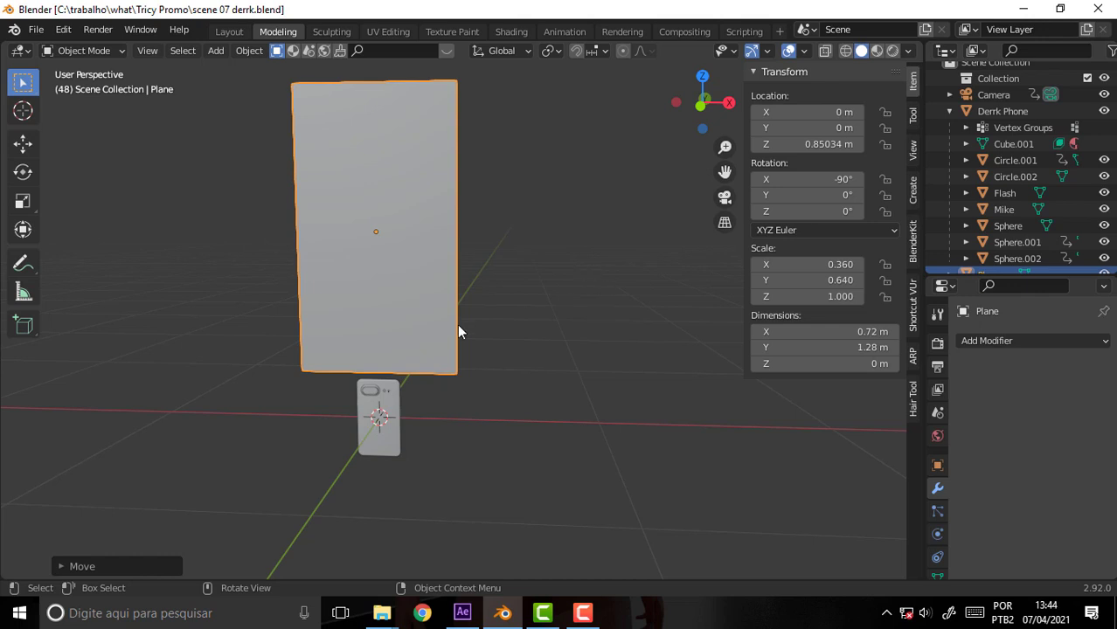
pyautogui.click(35, 32)
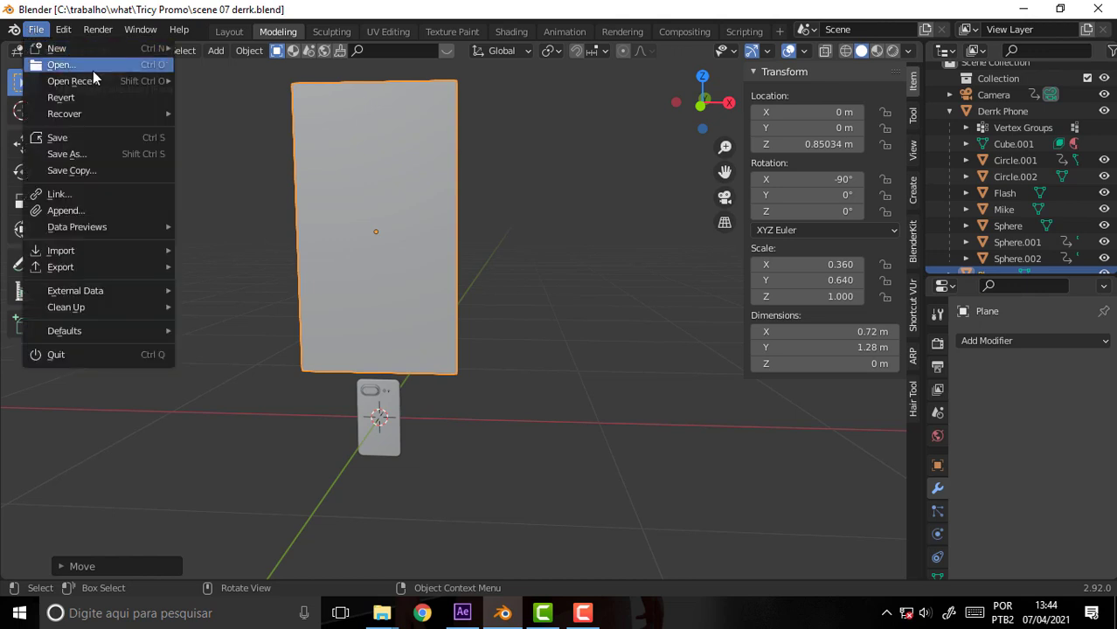
pyautogui.moveTo(95, 79)
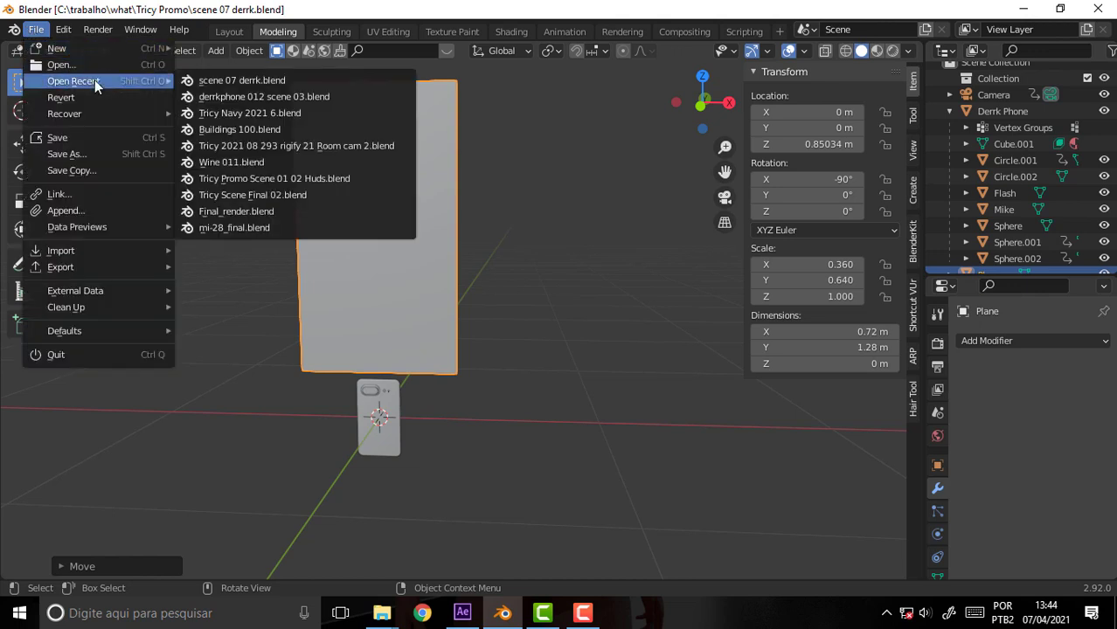
pyautogui.click(229, 98)
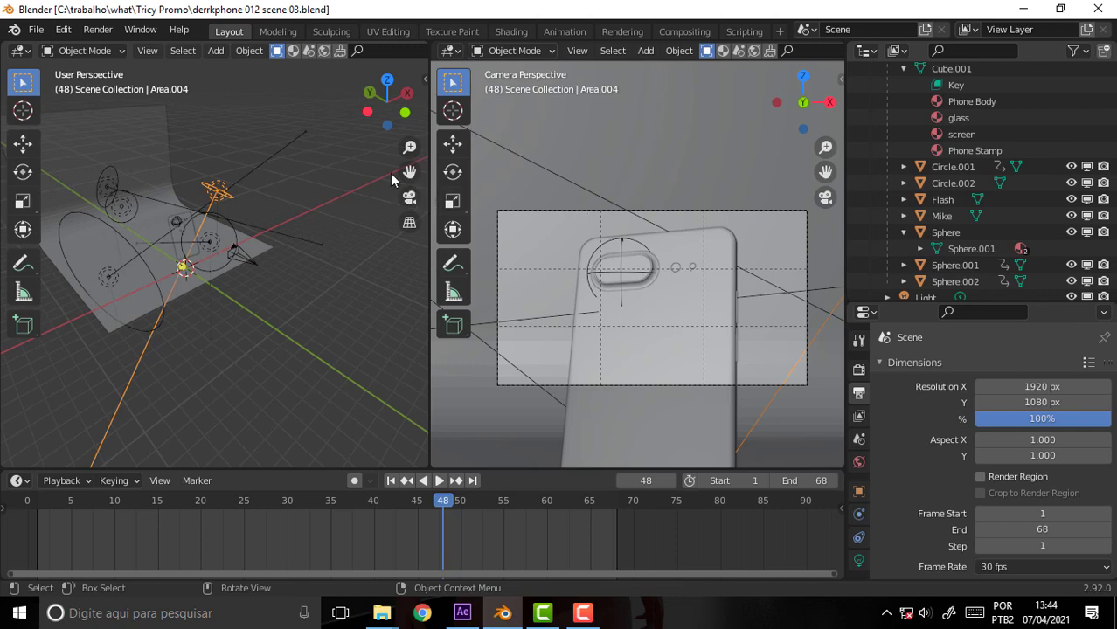
pyautogui.moveTo(390, 179)
pyautogui.mouseDown()
pyautogui.moveTo(419, 161)
pyautogui.moveTo(352, 165)
pyautogui.mouseUp()
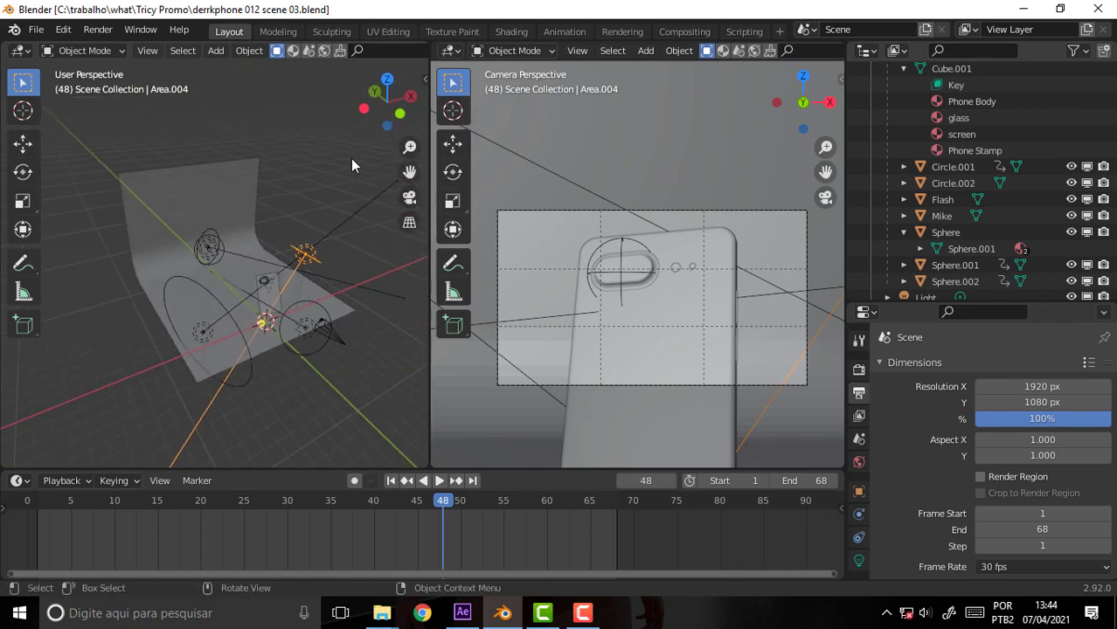
pyautogui.moveTo(356, 143)
pyautogui.mouseDown()
pyautogui.moveTo(326, 134)
pyautogui.moveTo(336, 140)
pyautogui.mouseUp()
# Delete the curved backdrop plane and every light around the phone, including Area.002
pyautogui.click(219, 193)
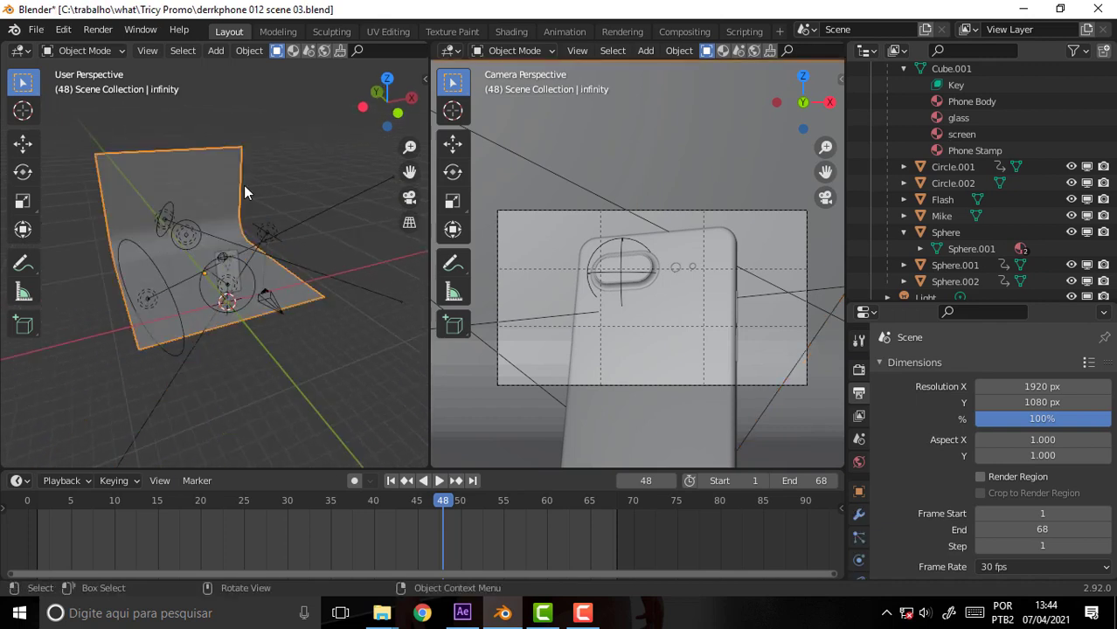
pyautogui.press('Delete')
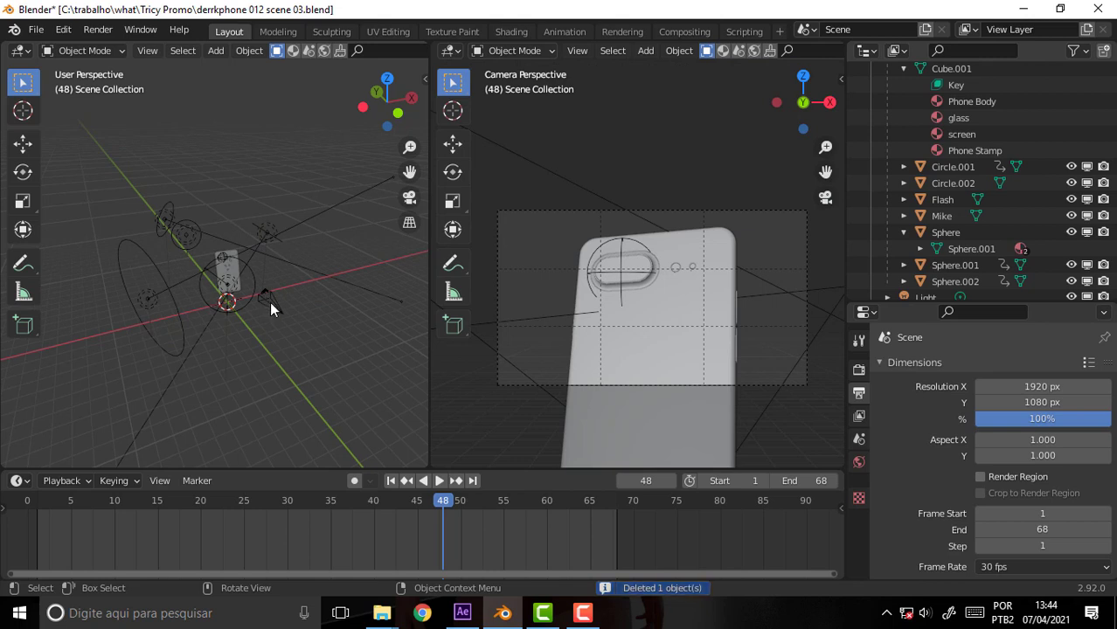
pyautogui.click(297, 255)
pyautogui.press('Delete')
pyautogui.click(273, 231)
pyautogui.press('Delete')
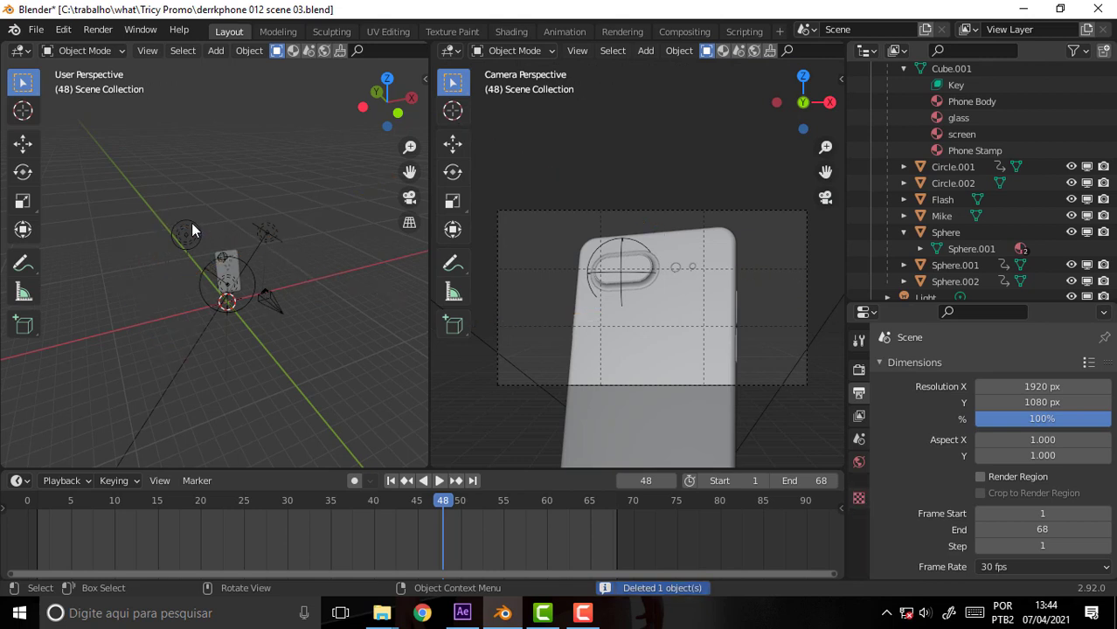
pyautogui.click(188, 229)
pyautogui.press('Delete')
pyautogui.click(266, 234)
pyautogui.press('Delete')
pyautogui.click(241, 309)
pyautogui.press('Delete')
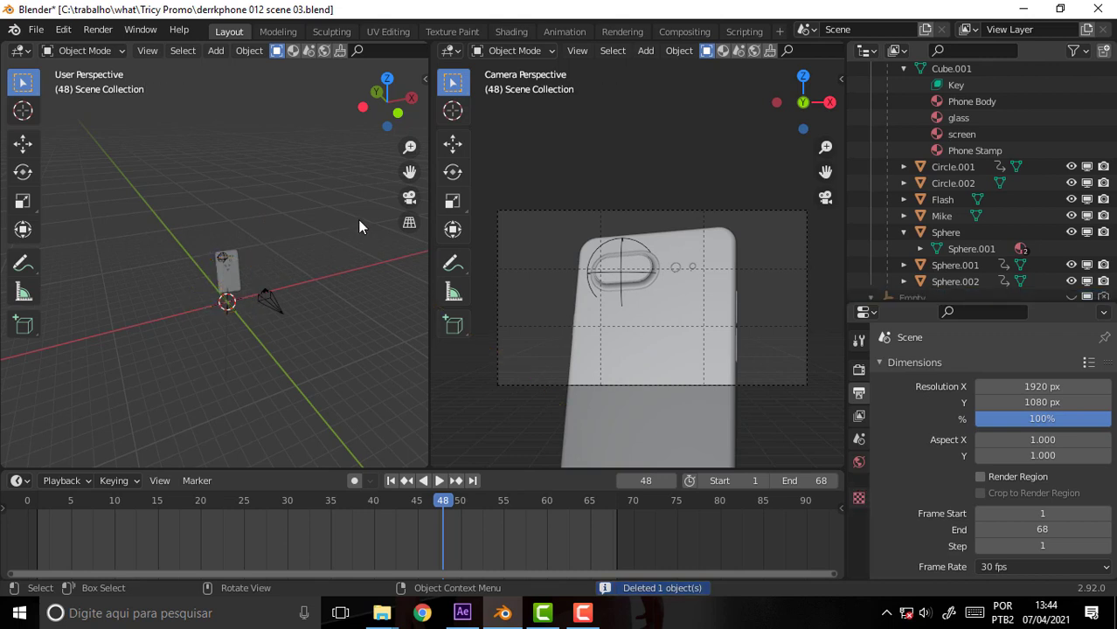
# Delete the spherical empty Empty.001 at the phone's camera lens and reframe the view
pyautogui.scroll(3, 358, 225)
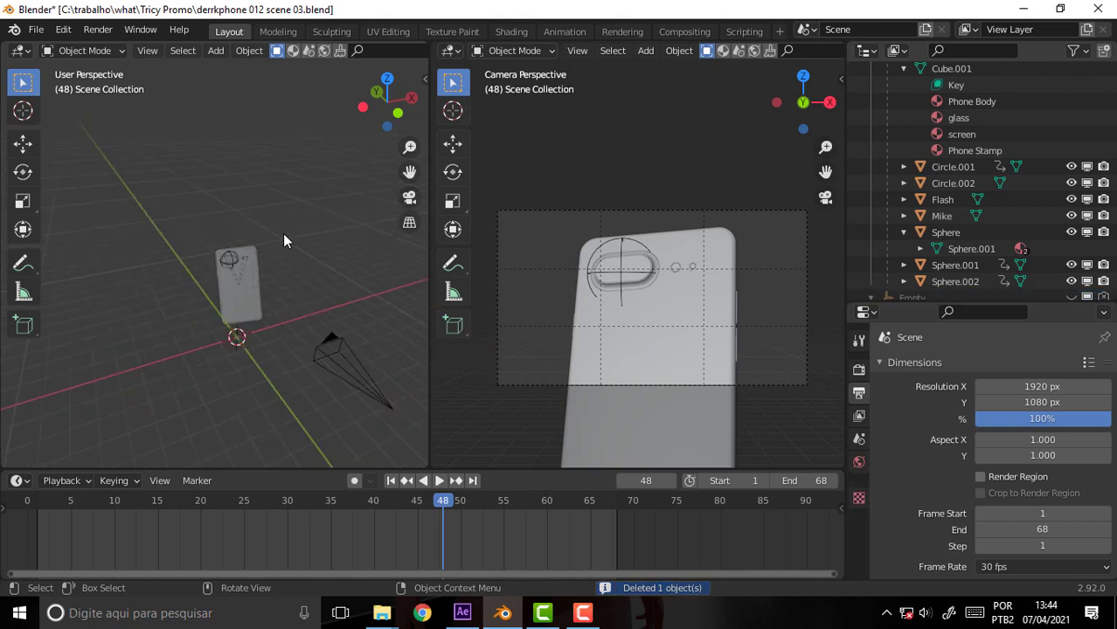
pyautogui.scroll(5, 281, 236)
pyautogui.scroll(-4, 281, 236)
pyautogui.click(275, 282)
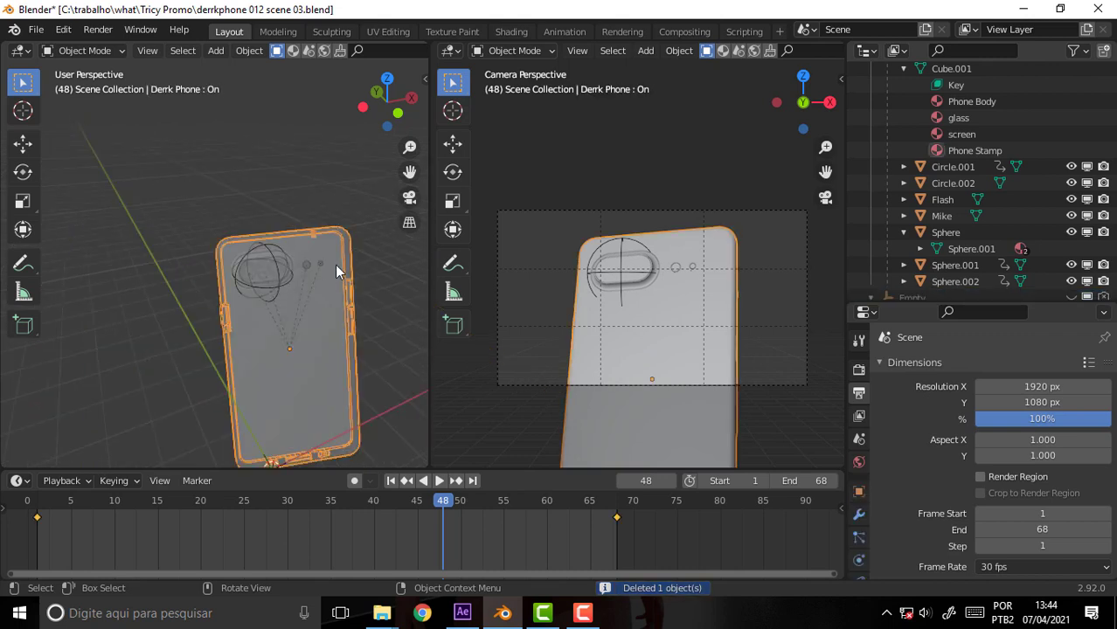
pyautogui.click(276, 277)
pyautogui.click(278, 272)
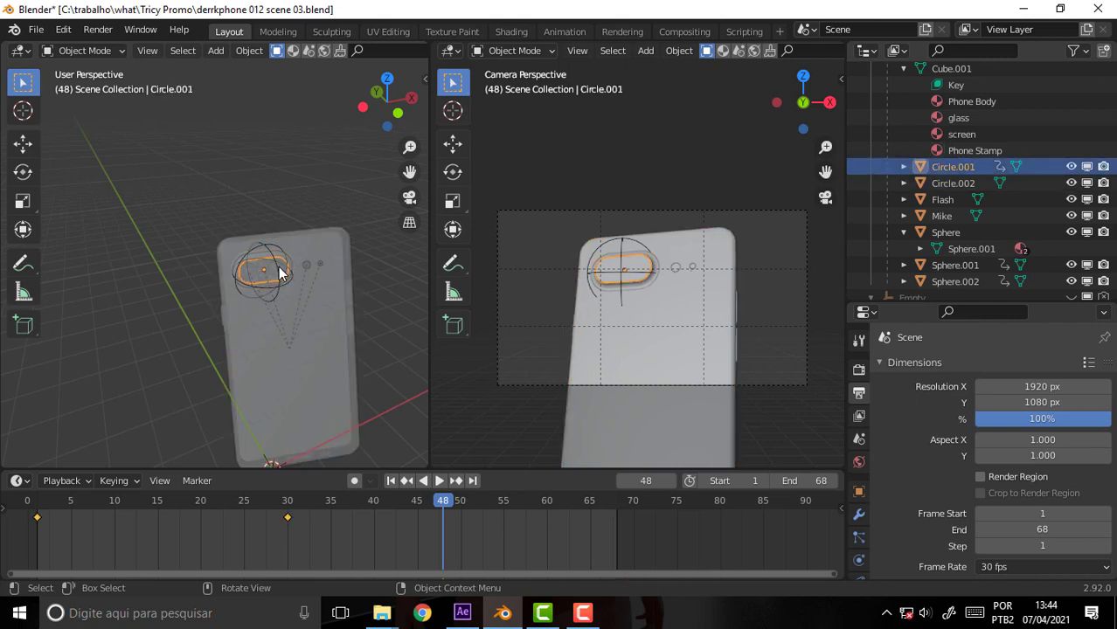
pyautogui.click(277, 273)
pyautogui.click(264, 244)
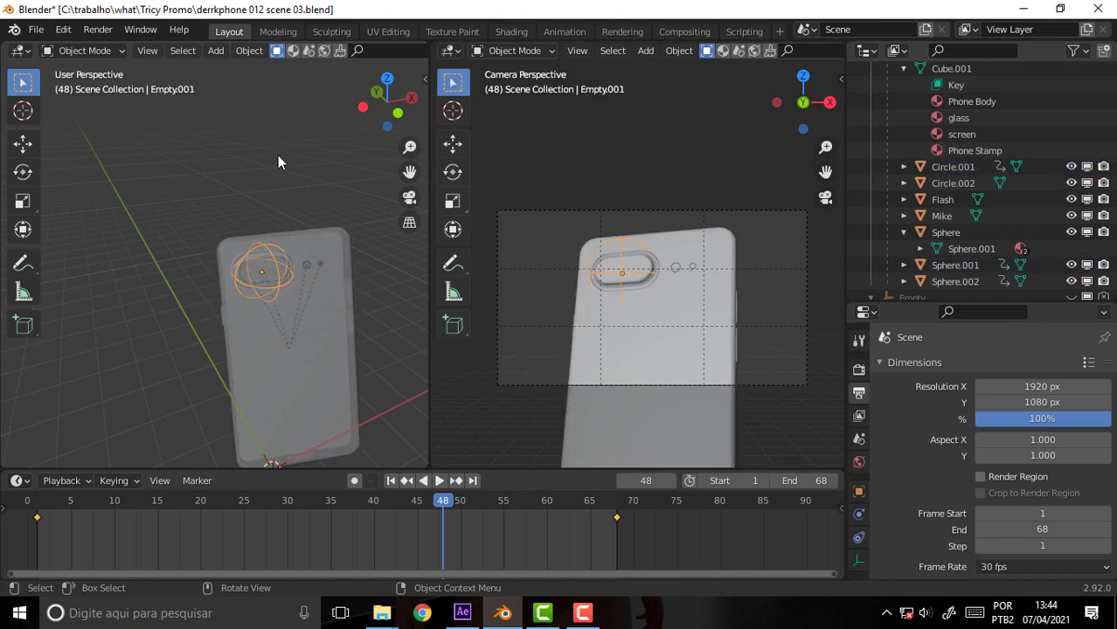
pyautogui.press('Delete')
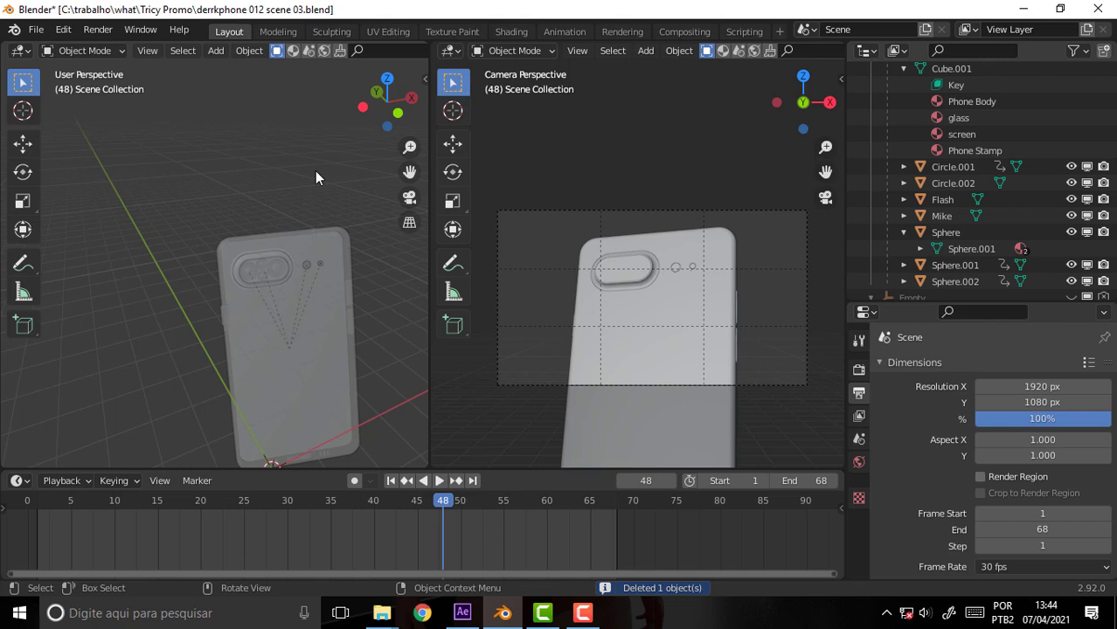
pyautogui.press('Home')
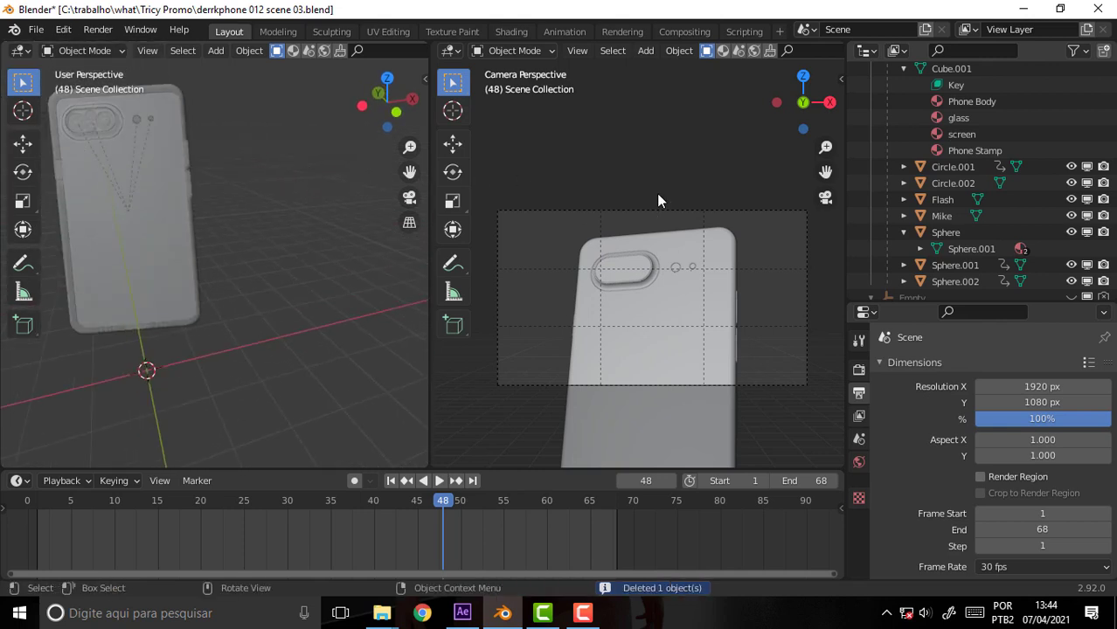
# Change the camera's focal length from 80 mm to 36 mm and look through the camera
pyautogui.click(278, 32)
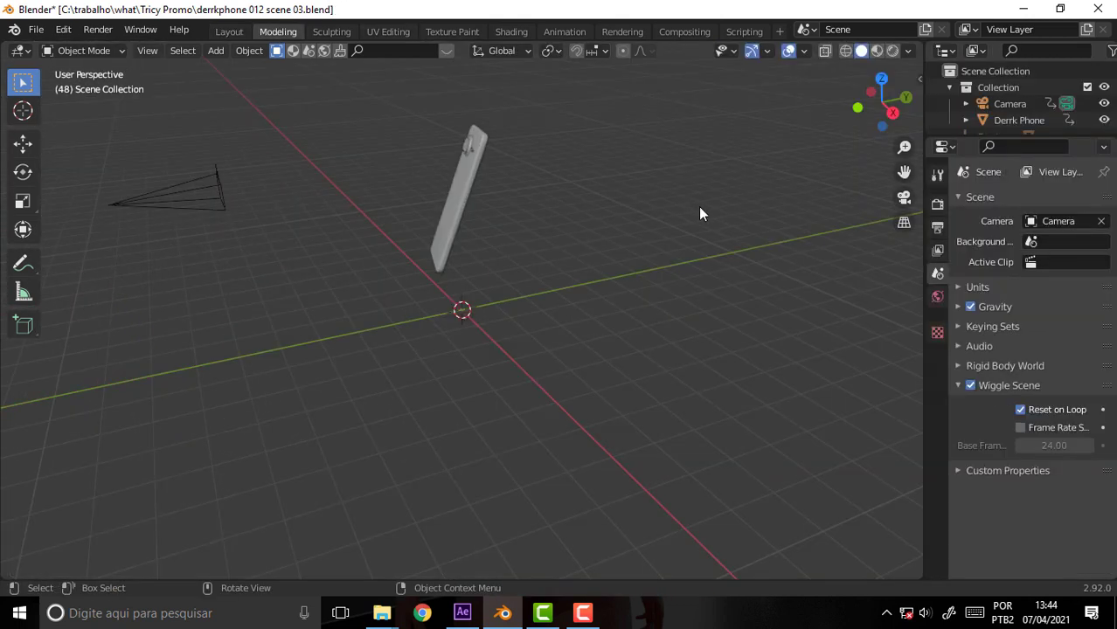
pyautogui.scroll(2, 697, 213)
pyautogui.scroll(-3, 696, 210)
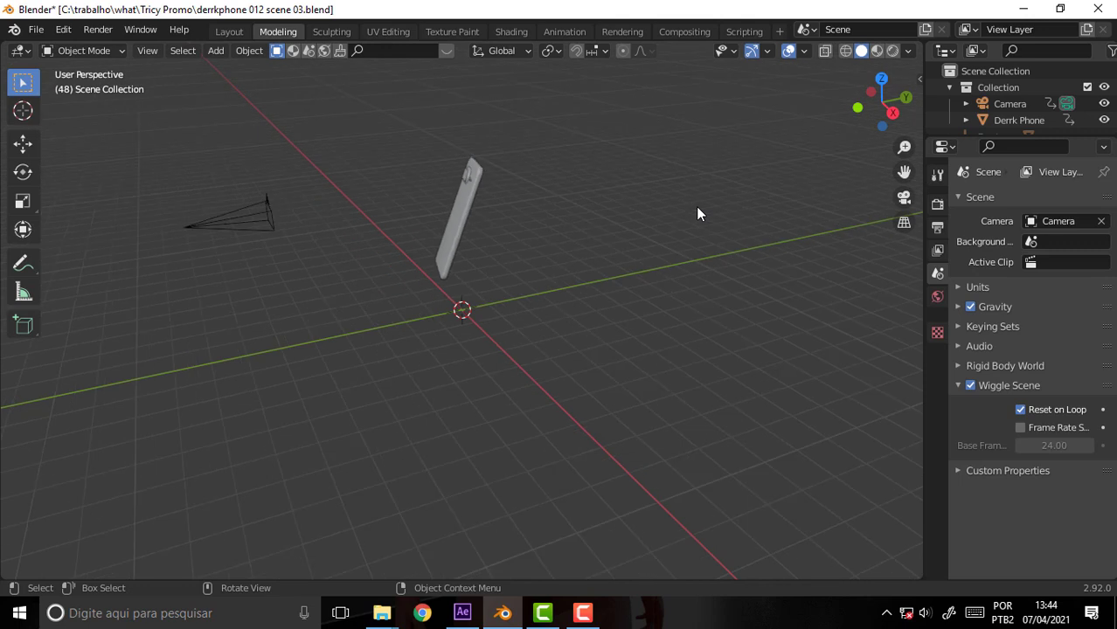
pyautogui.click(257, 210)
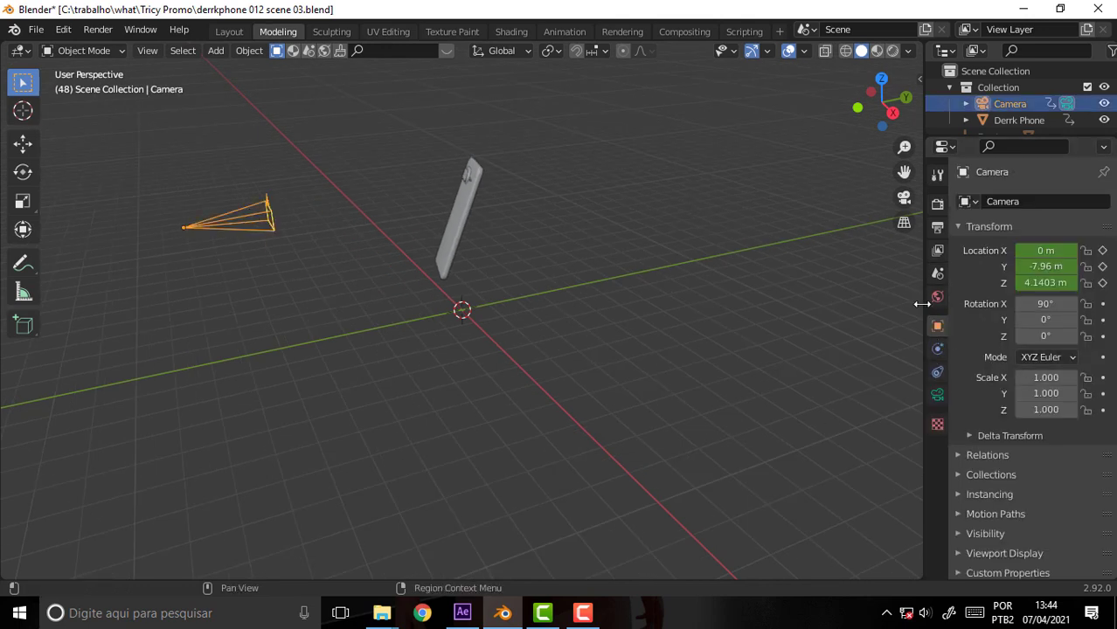
pyautogui.moveTo(922, 303); pyautogui.dragTo(780, 303)
pyautogui.click(794, 395)
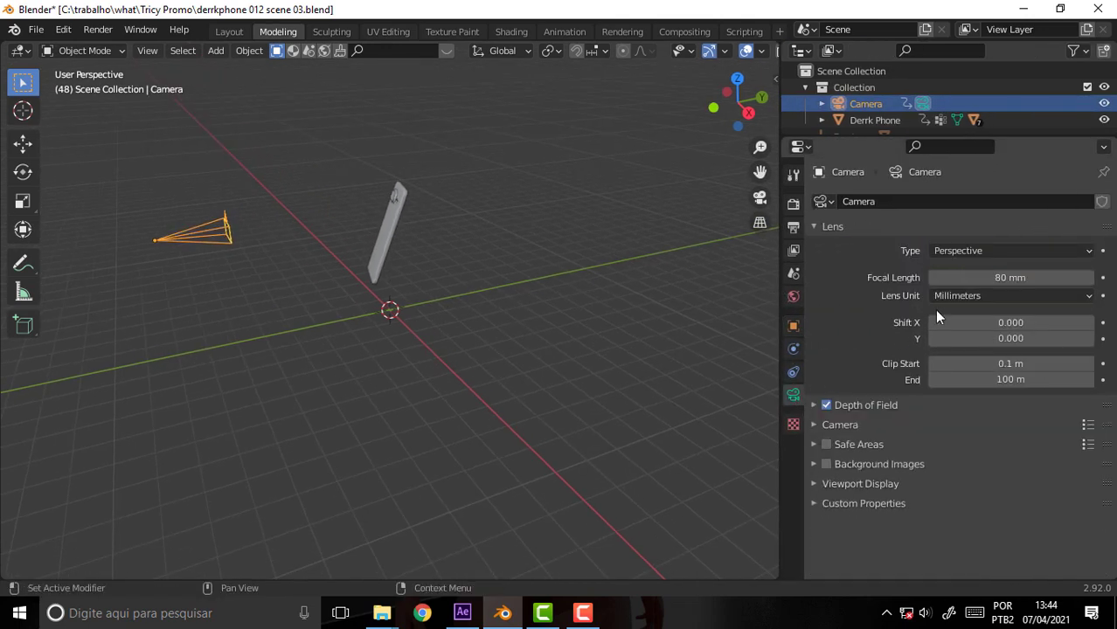
pyautogui.click(1005, 277)
pyautogui.write('36')
pyautogui.press('Return')
pyautogui.press('KP_0')
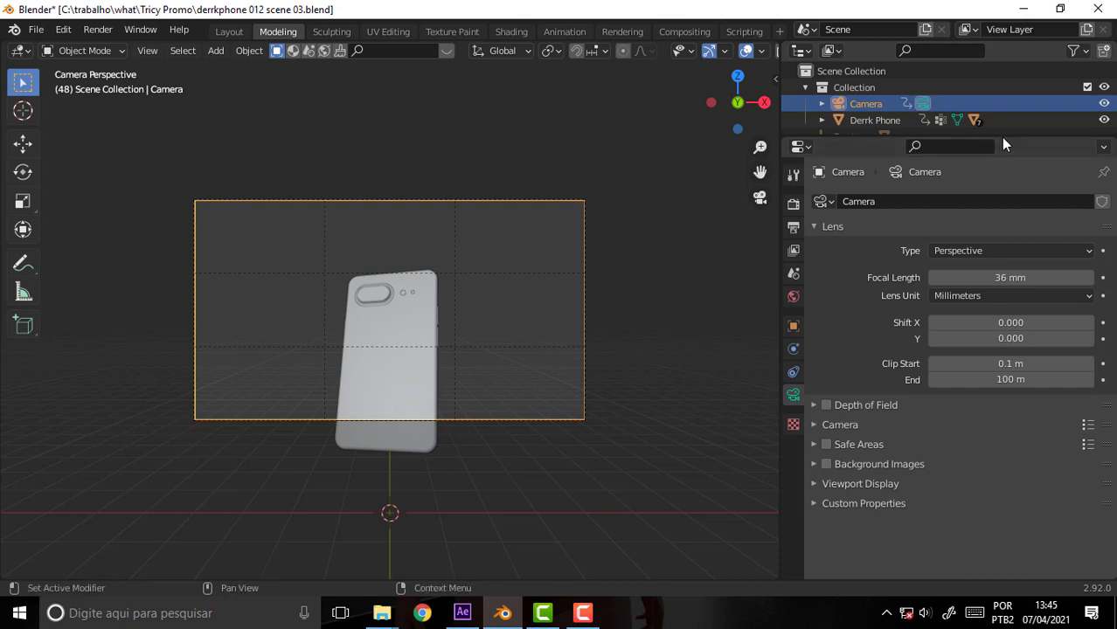
pyautogui.moveTo(999, 138); pyautogui.dragTo(998, 330)
# Unhide the cube-shaped Empty, then preview the animation in the Layout workspace
pyautogui.click(847, 136)
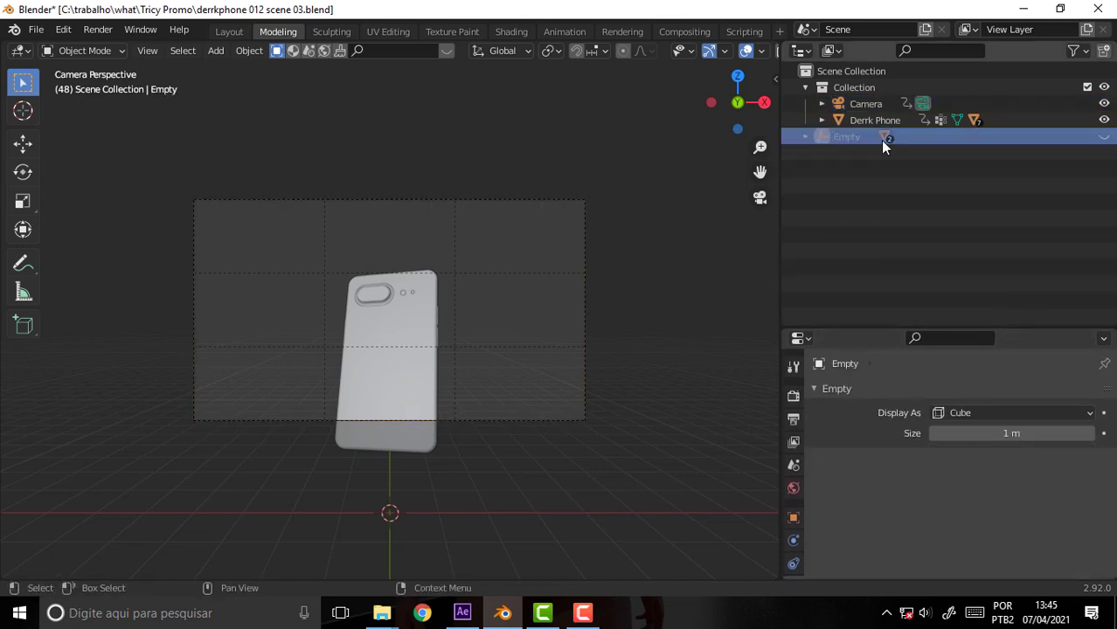
pyautogui.click(1104, 137)
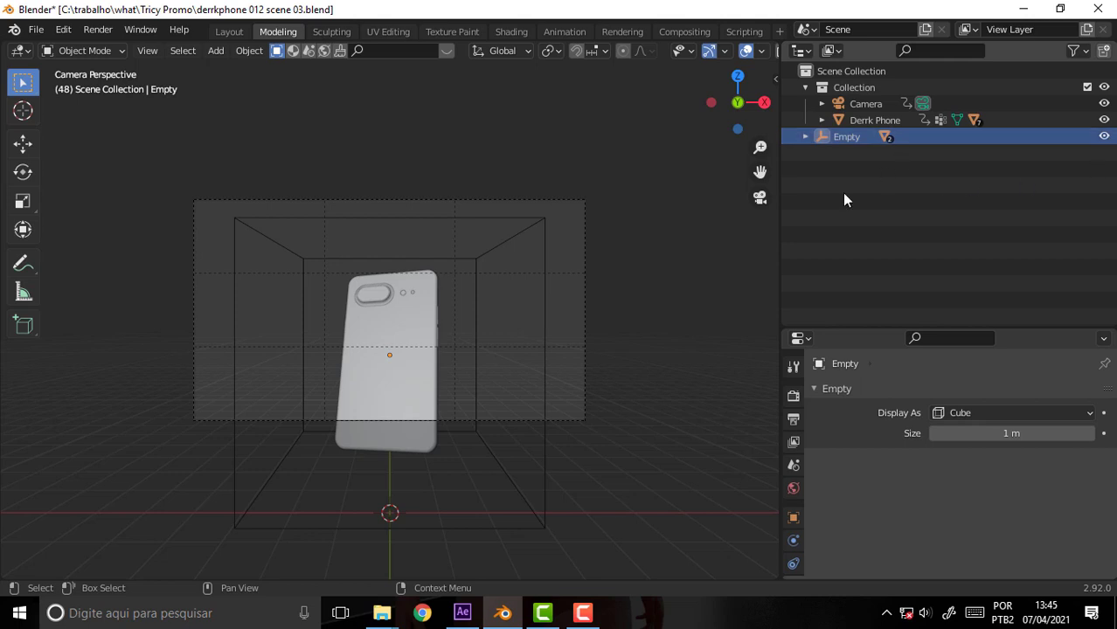
pyautogui.click(224, 32)
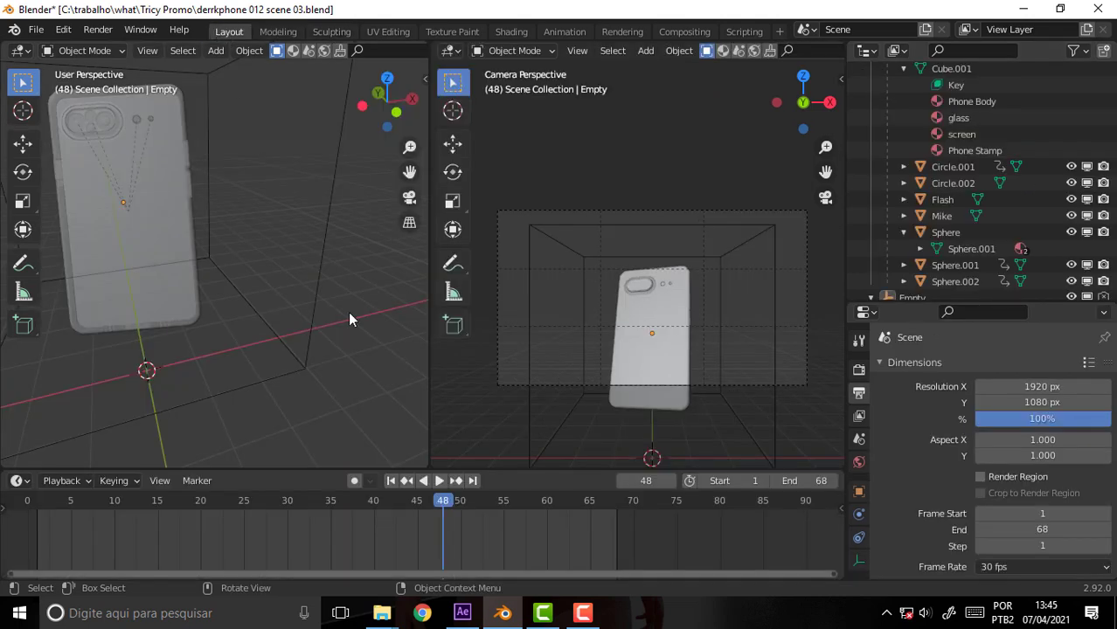
pyautogui.press('space')
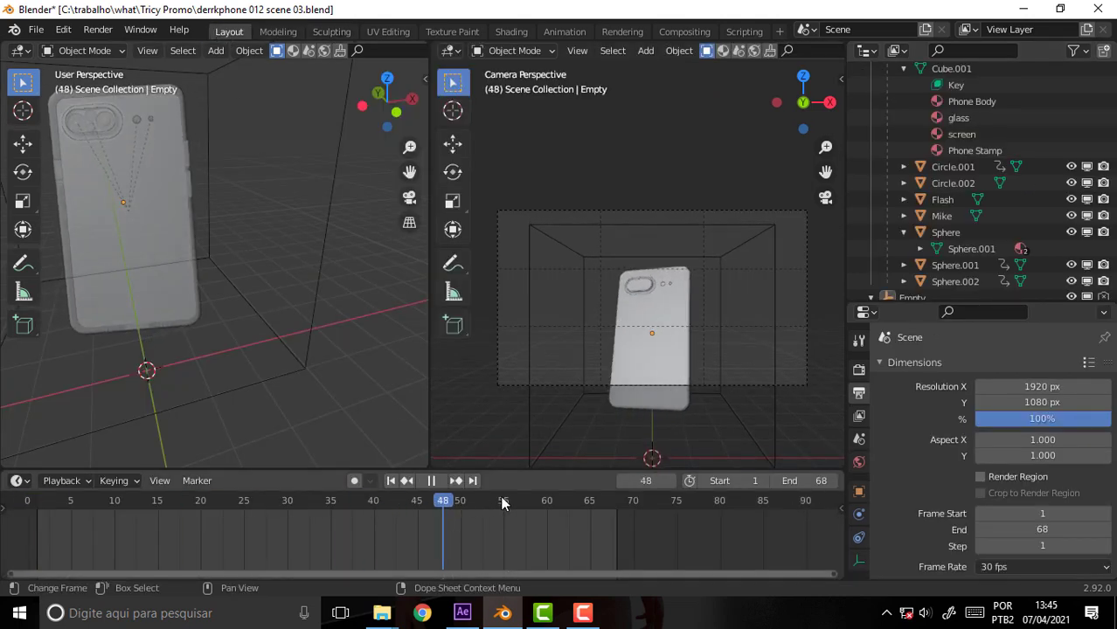
pyautogui.press('Escape')
pyautogui.scroll(3, 971, 215)
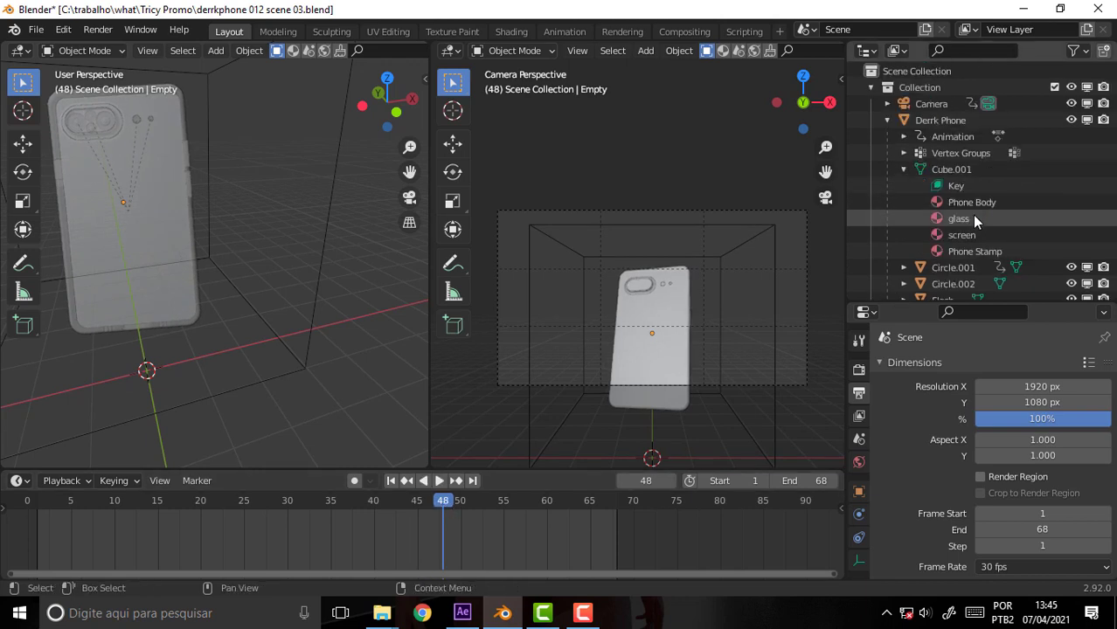
pyautogui.scroll(-5, 977, 219)
# Select the Empty with Box In and Box out in the Outliner and delete all three
pyautogui.click(917, 254)
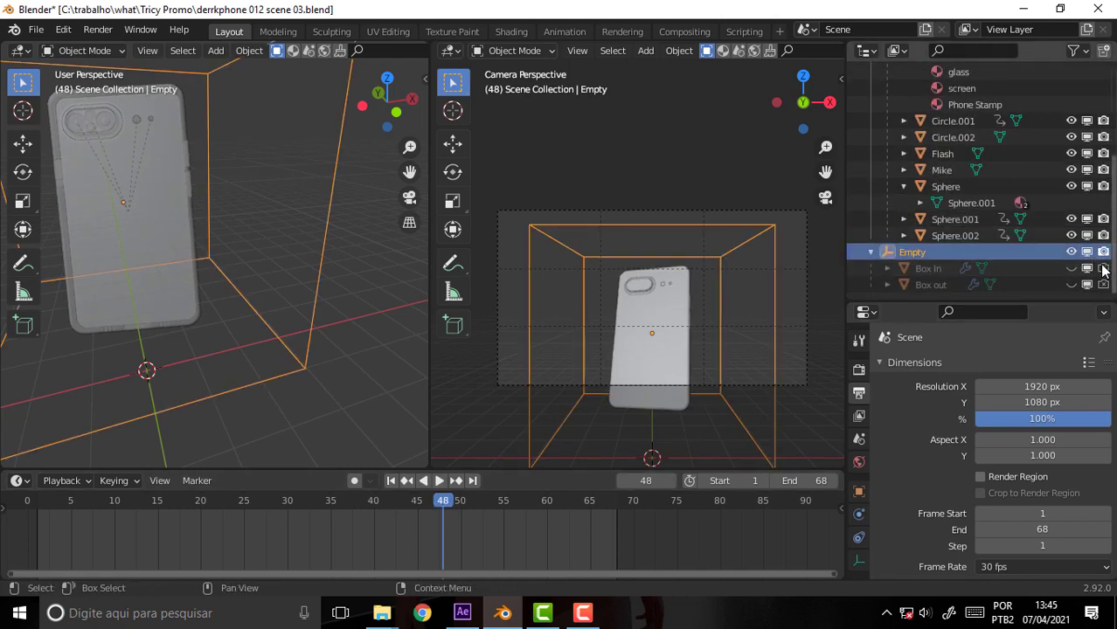
pyautogui.moveTo(1071, 268); pyautogui.dragTo(1072, 285)
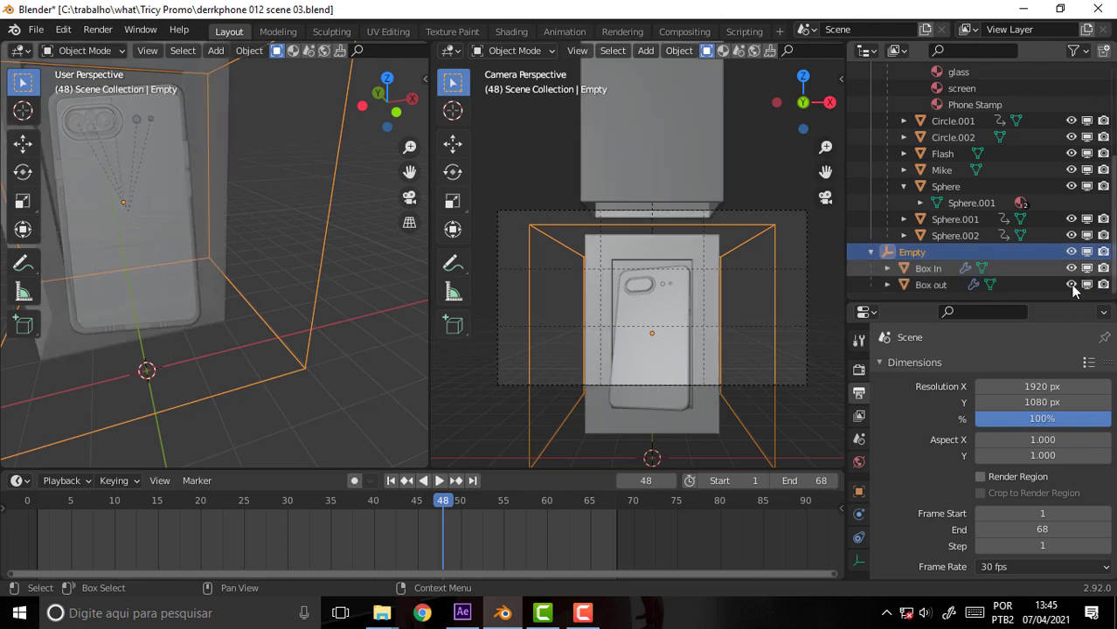
pyautogui.keyDown('ctrl'); pyautogui.click(910, 269); pyautogui.keyUp('ctrl')
pyautogui.keyDown('ctrl'); pyautogui.click(909, 285); pyautogui.keyUp('ctrl')
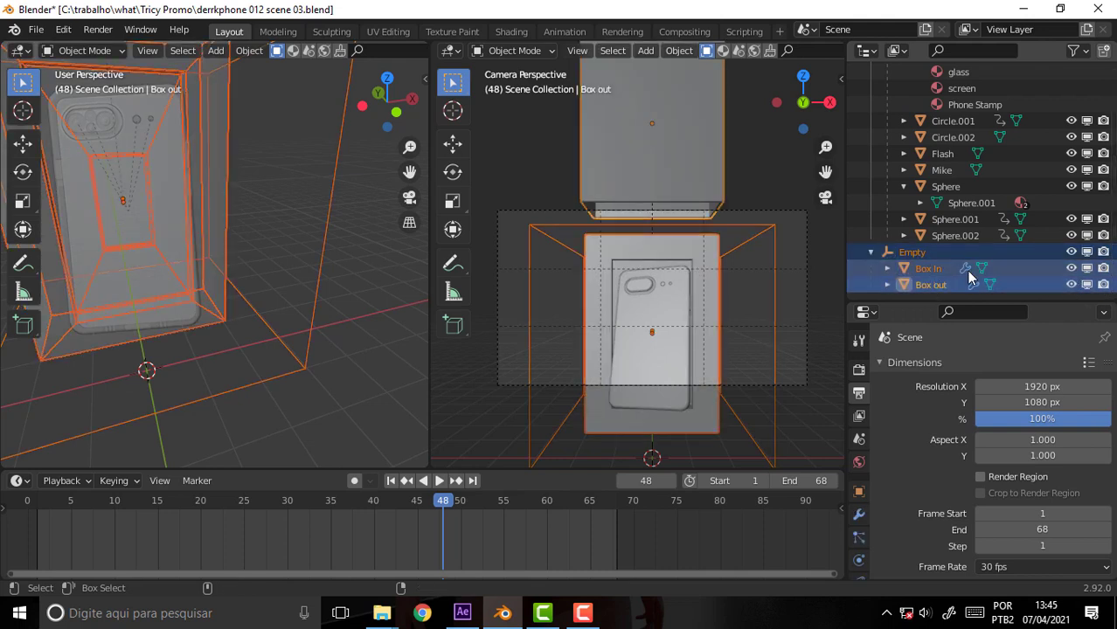
pyautogui.press('Delete')
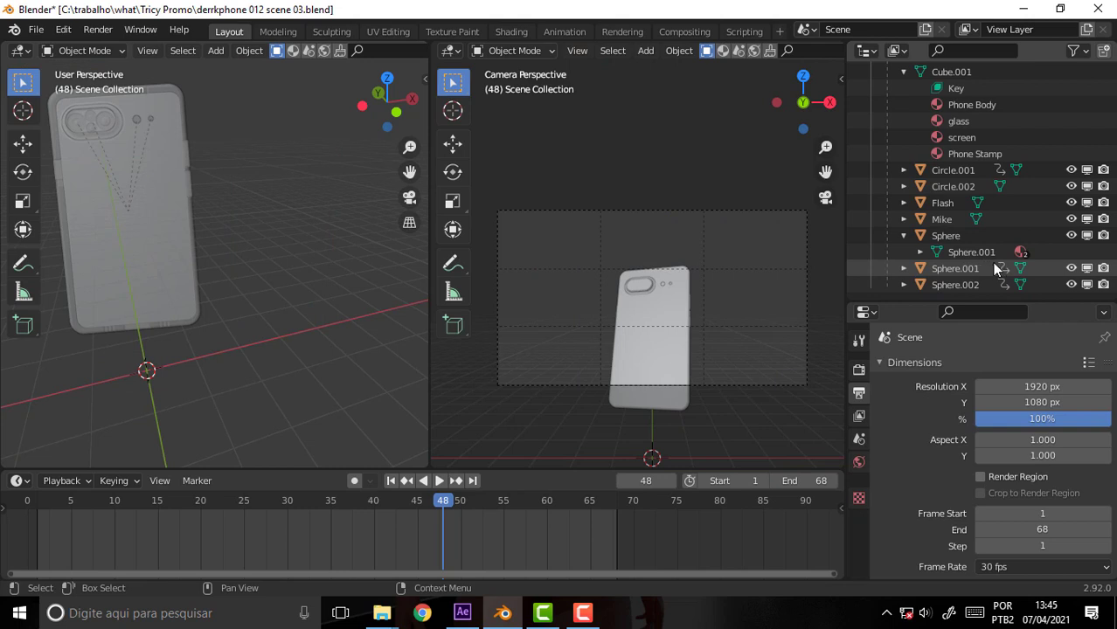
pyautogui.scroll(5, 1005, 227)
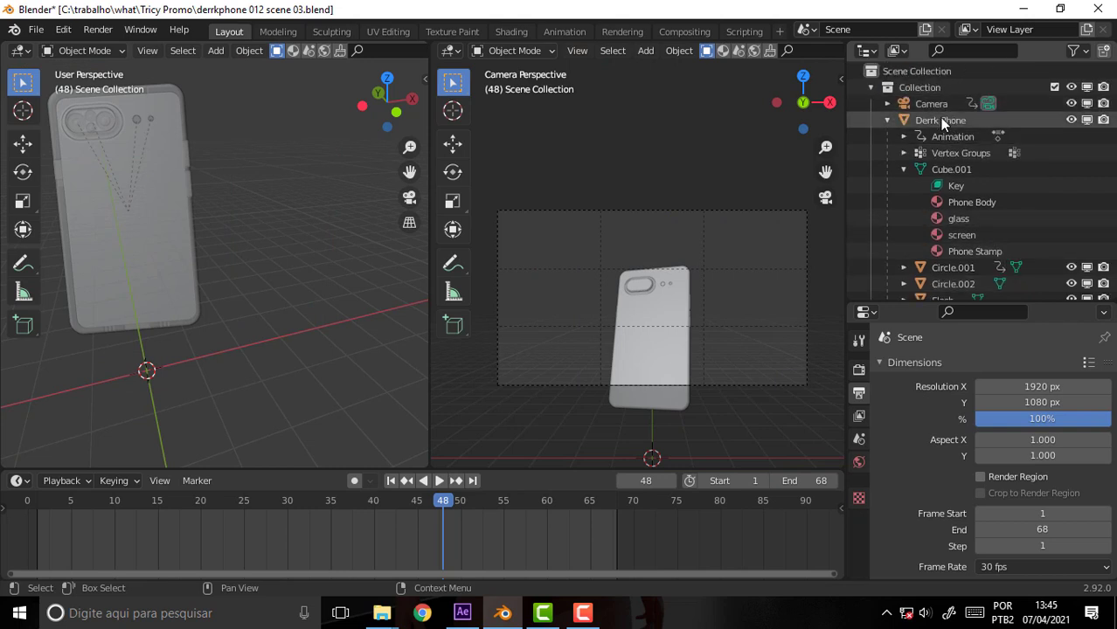
# Delete the Derrk Phone's keyframes at frames 68 and 1
pyautogui.click(632, 398)
pyautogui.moveTo(659, 515); pyautogui.dragTo(570, 538)
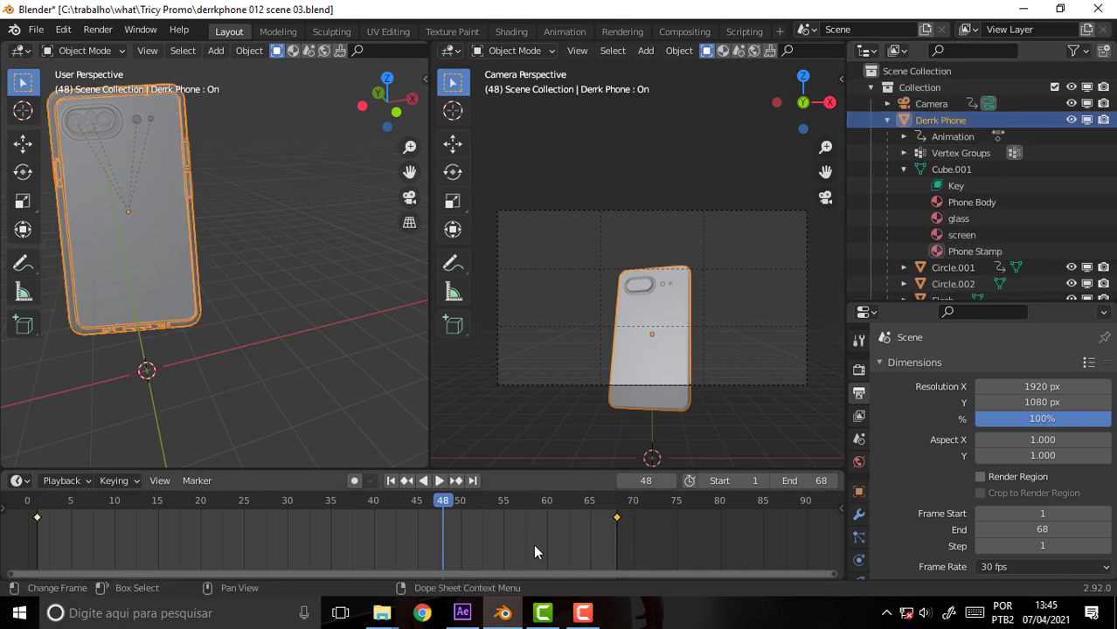
pyautogui.press('Delete')
pyautogui.press('a')
pyautogui.press('Delete')
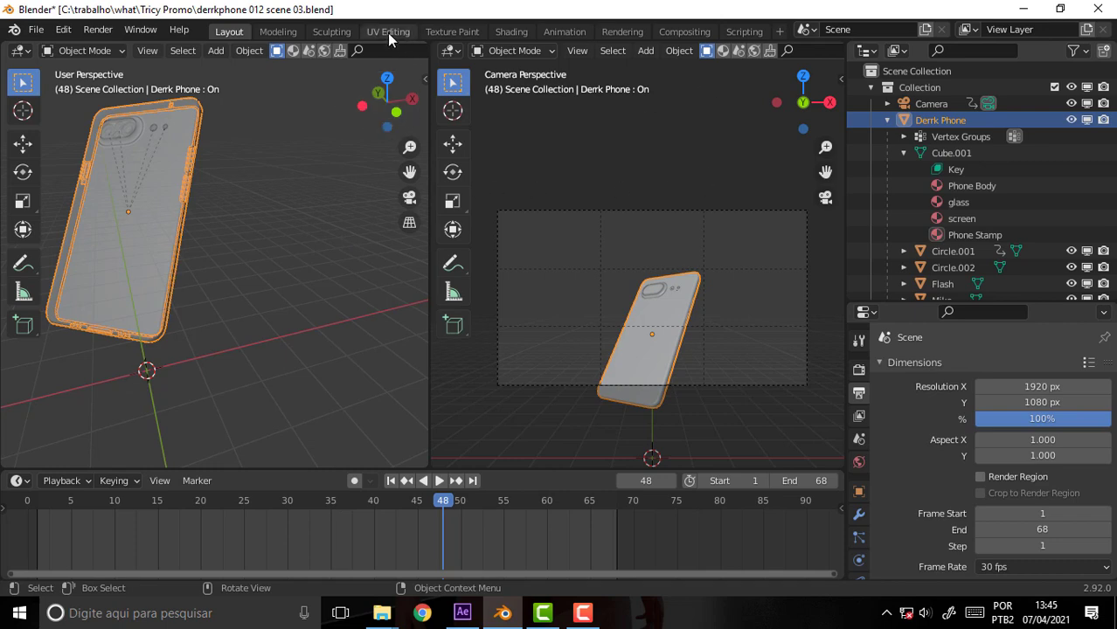
# Switch to the Modeling workspace and show the phone's transform values panel
pyautogui.click(278, 31)
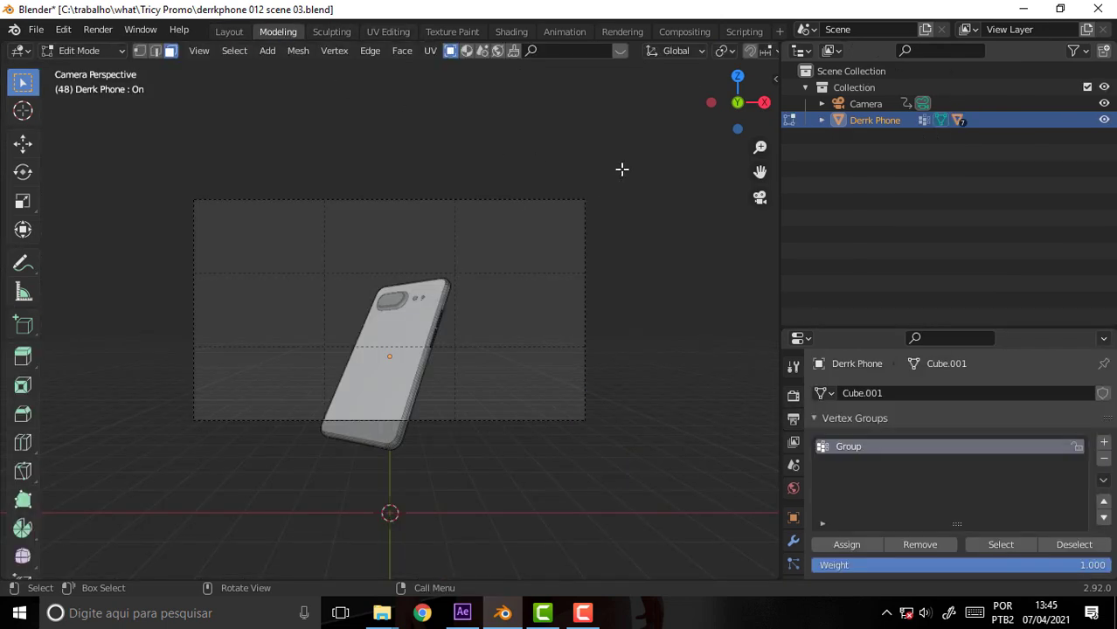
pyautogui.moveTo(621, 169)
pyautogui.mouseDown()
pyautogui.moveTo(534, 187)
pyautogui.moveTo(565, 188)
pyautogui.mouseUp()
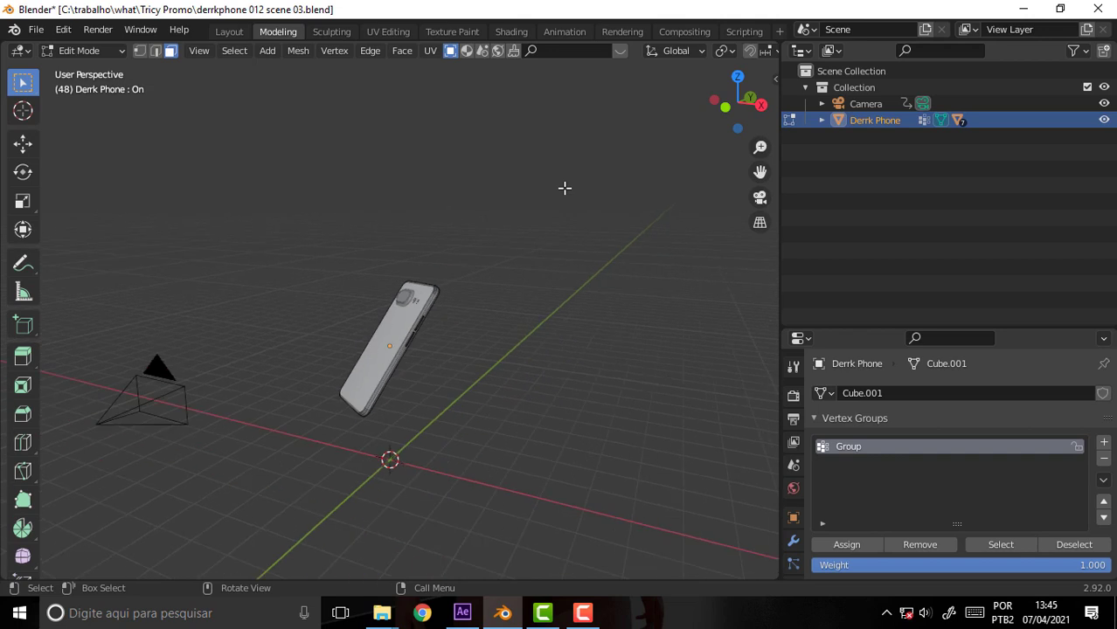
pyautogui.click(770, 80)
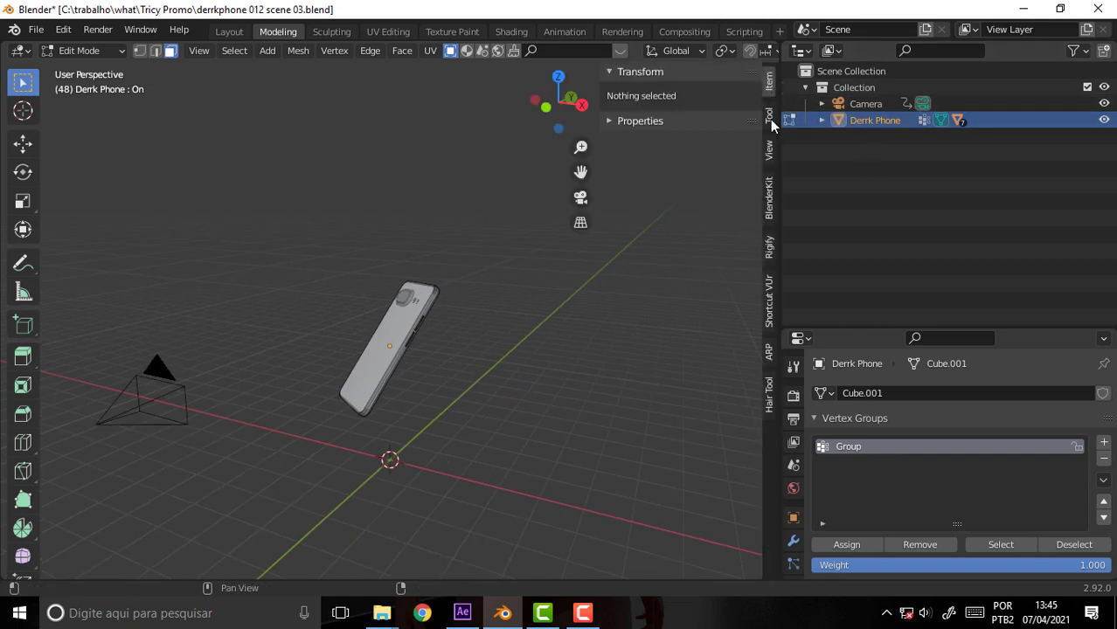
pyautogui.click(769, 115)
pyautogui.click(769, 81)
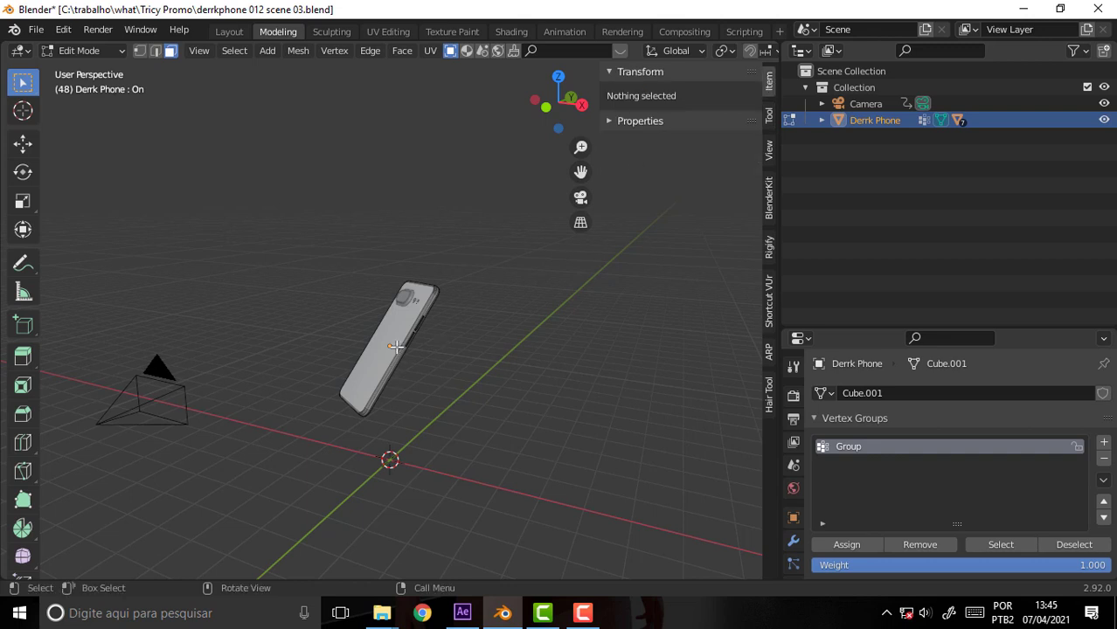
# Switch to Object Mode and set the phone's Z location and all rotations to 0
pyautogui.click(87, 50)
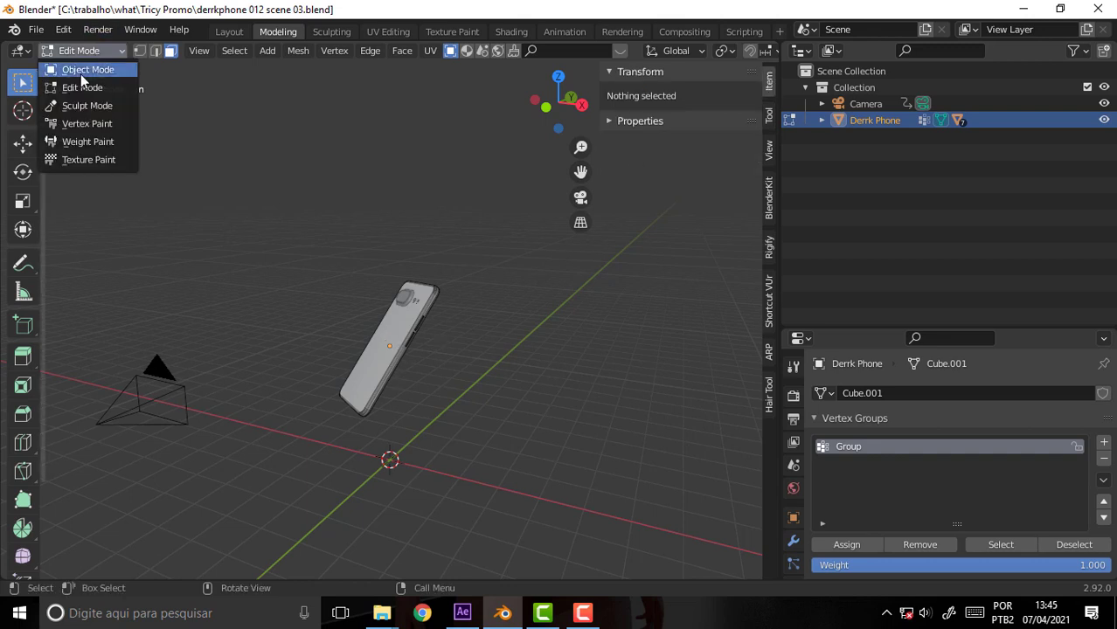
pyautogui.click(85, 70)
pyautogui.click(681, 144)
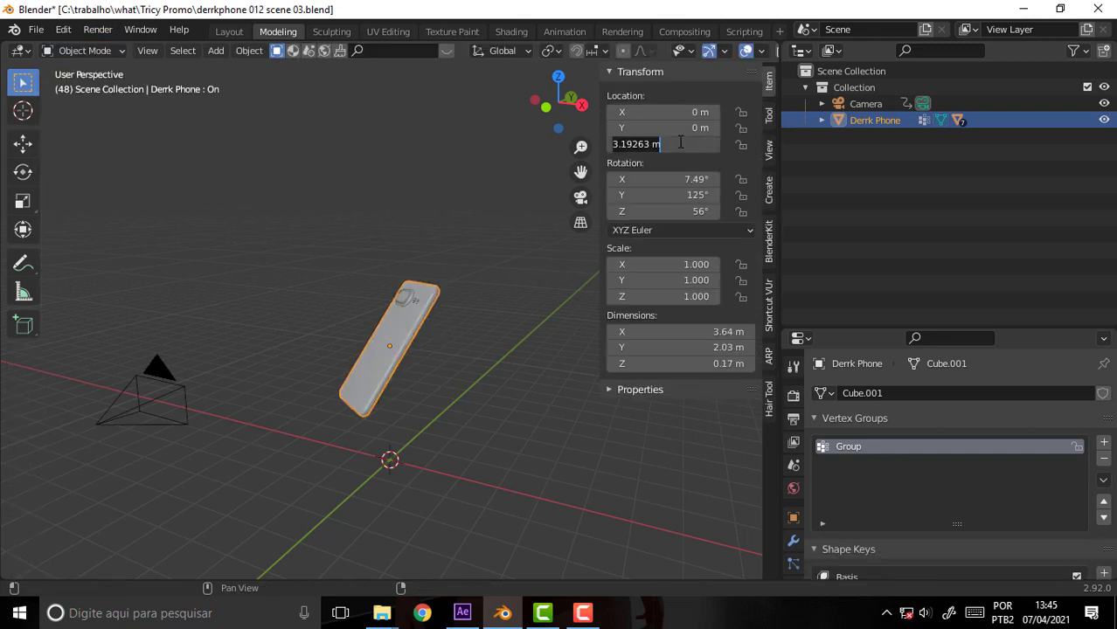
pyautogui.write('0')
pyautogui.click(701, 181)
pyautogui.write('0')
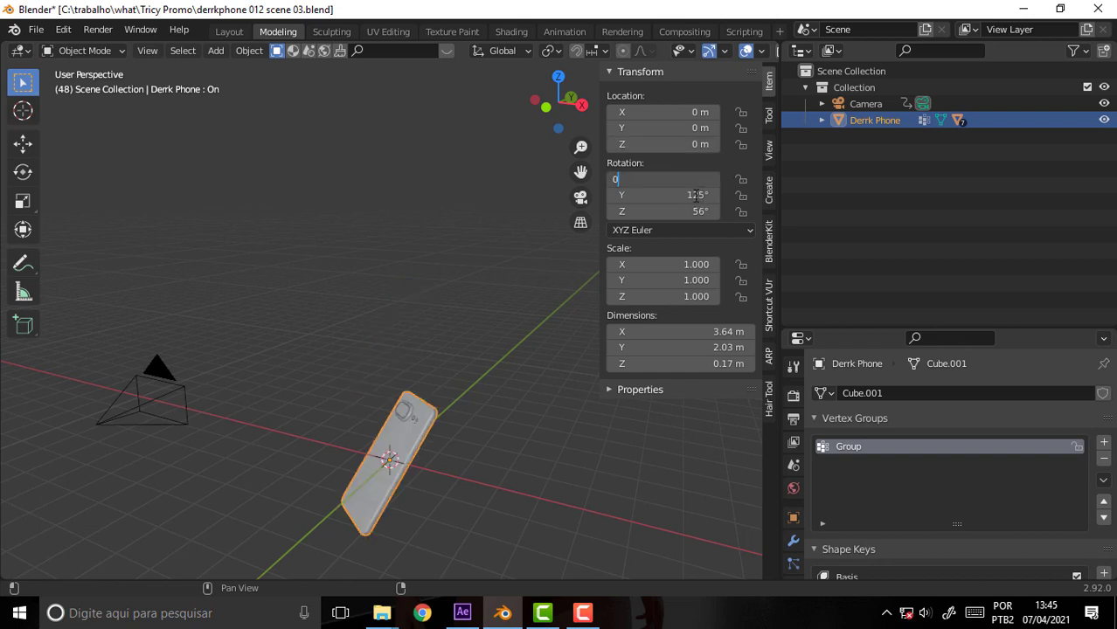
pyautogui.click(696, 196)
pyautogui.write('0')
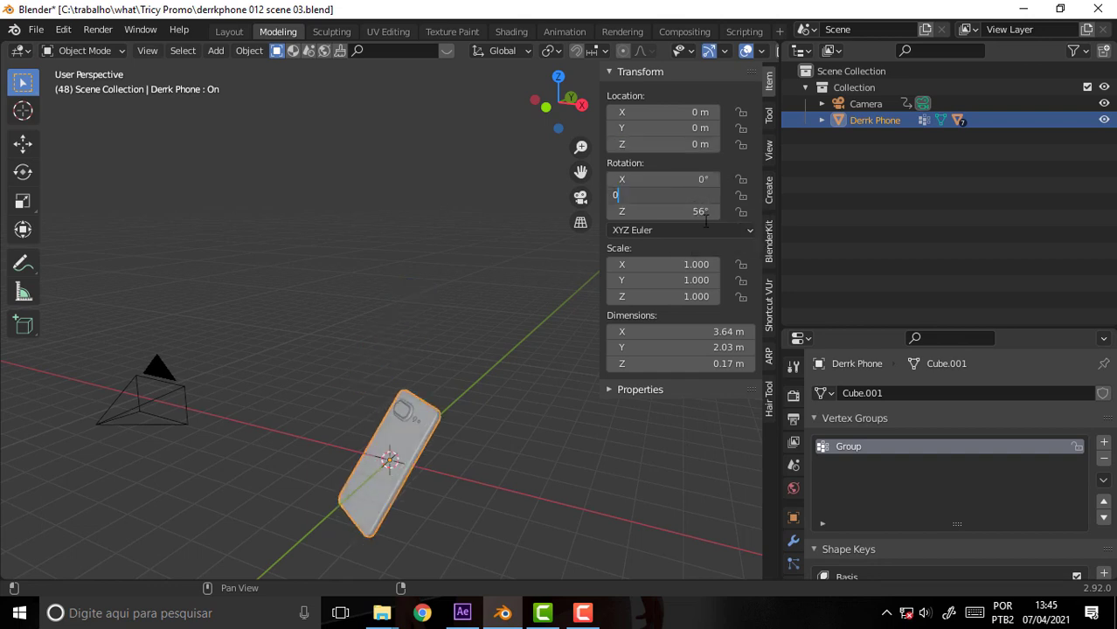
pyautogui.press('Tab')
pyautogui.write('0')
pyautogui.press('Return')
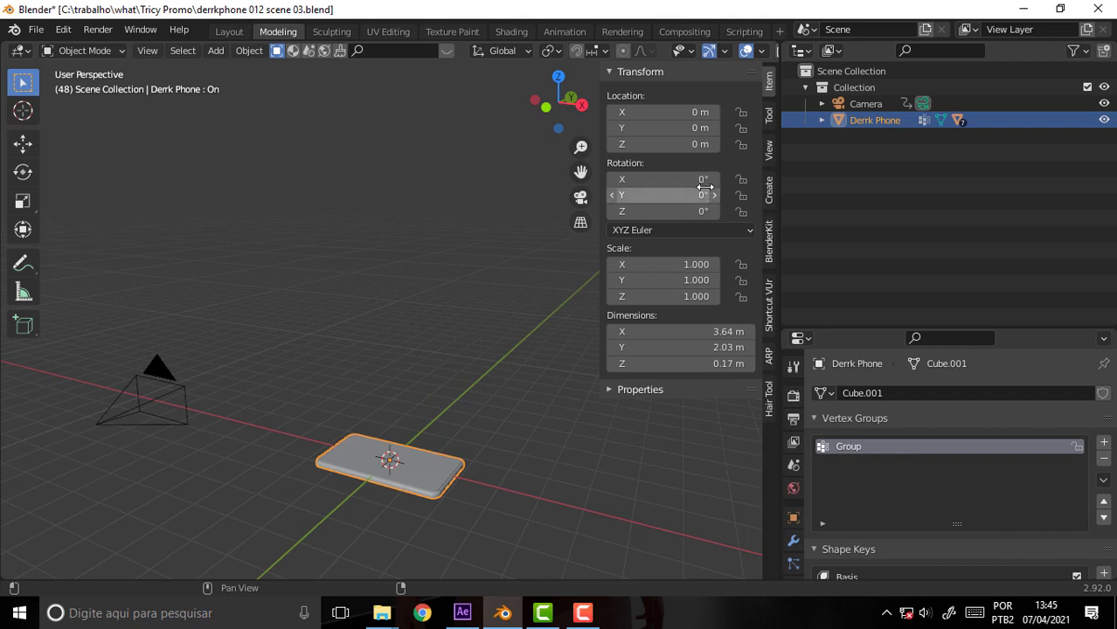
# Rotate the phone to X -90° and Y 90° so it stands upright
pyautogui.click(699, 179)
pyautogui.write('90')
pyautogui.press('Return')
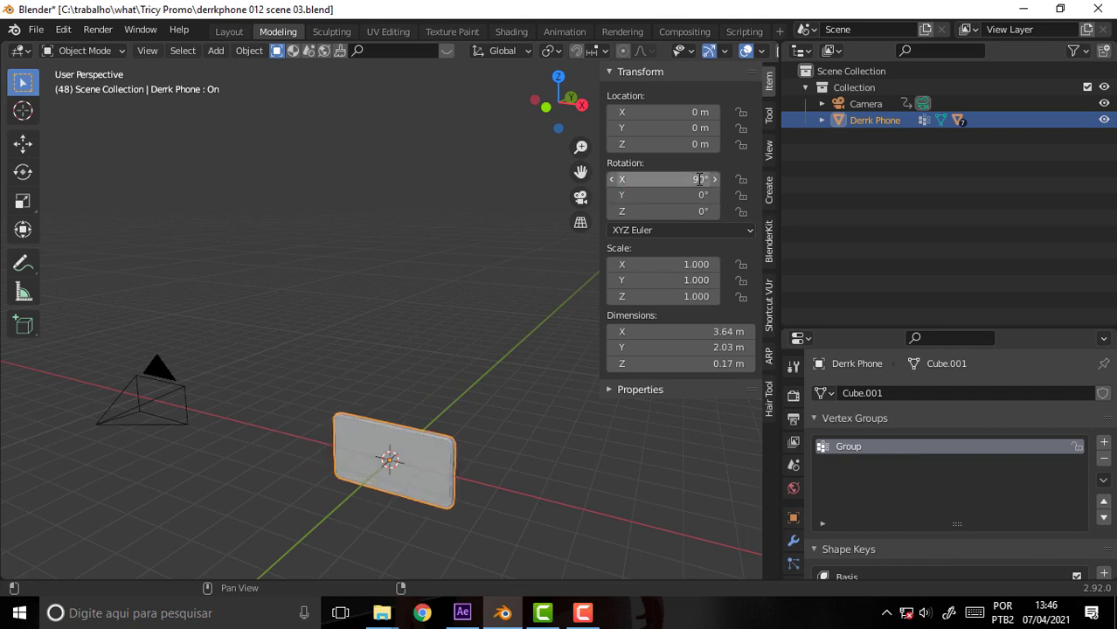
pyautogui.click(699, 179)
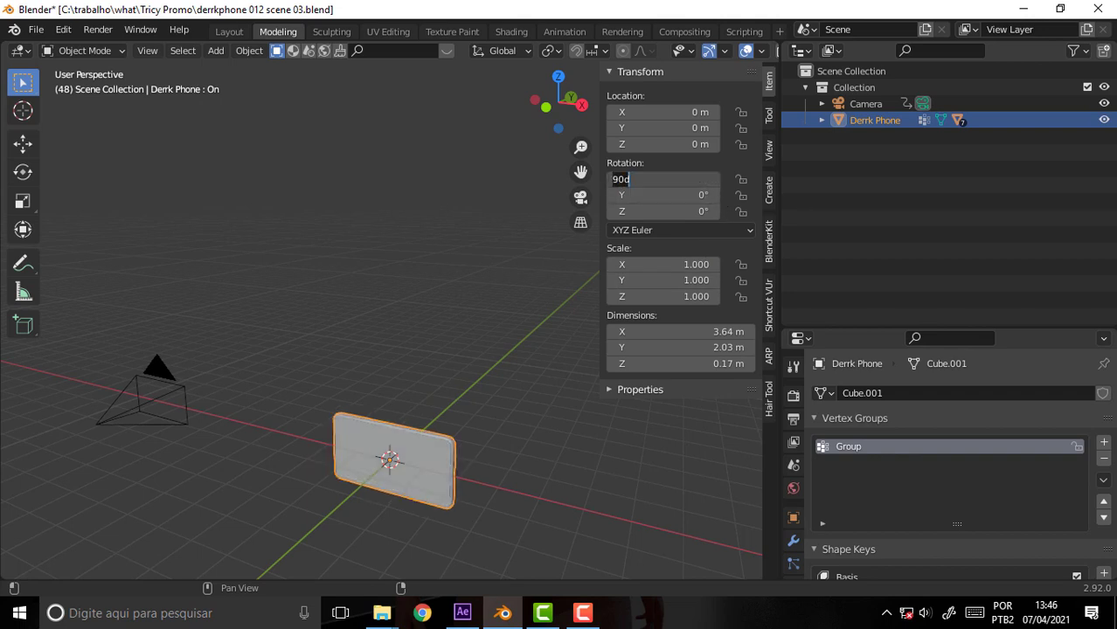
pyautogui.press('BackSpace')
pyautogui.press('Return')
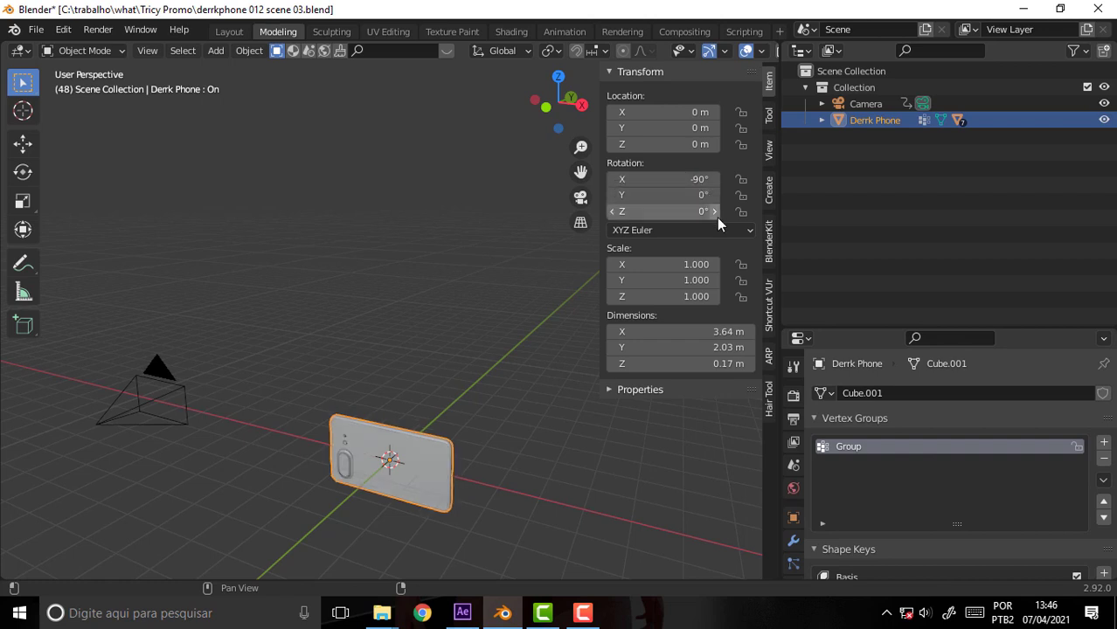
pyautogui.click(703, 194)
pyautogui.write('90')
pyautogui.press('Return')
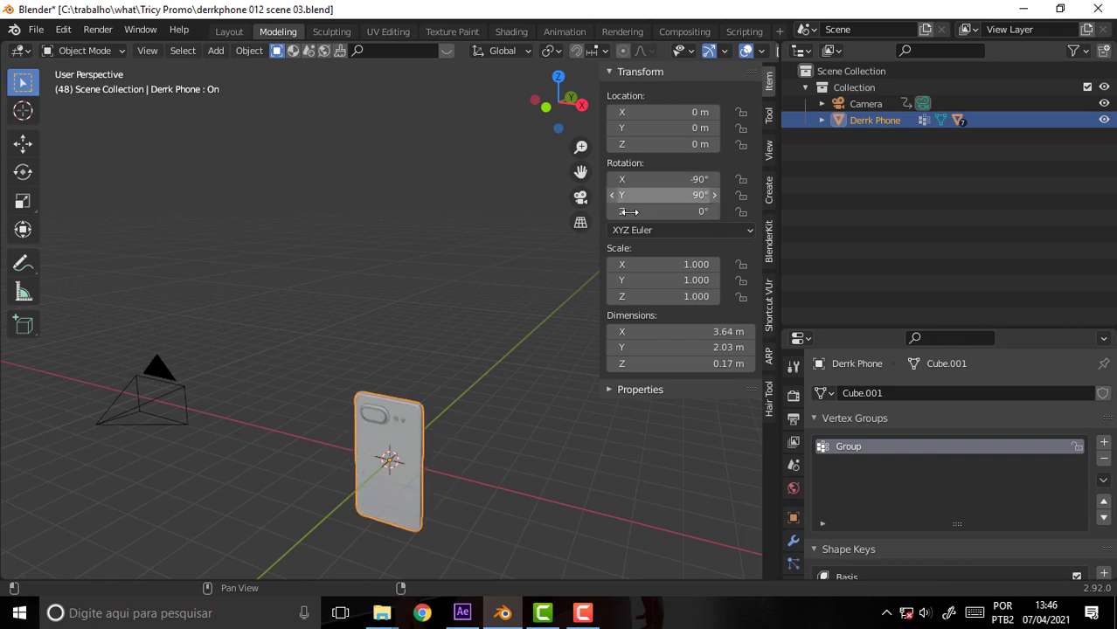
pyautogui.moveTo(580, 171)
pyautogui.mouseDown()
pyautogui.moveTo(478, 214)
pyautogui.moveTo(488, 221)
pyautogui.moveTo(447, 221)
pyautogui.mouseUp()
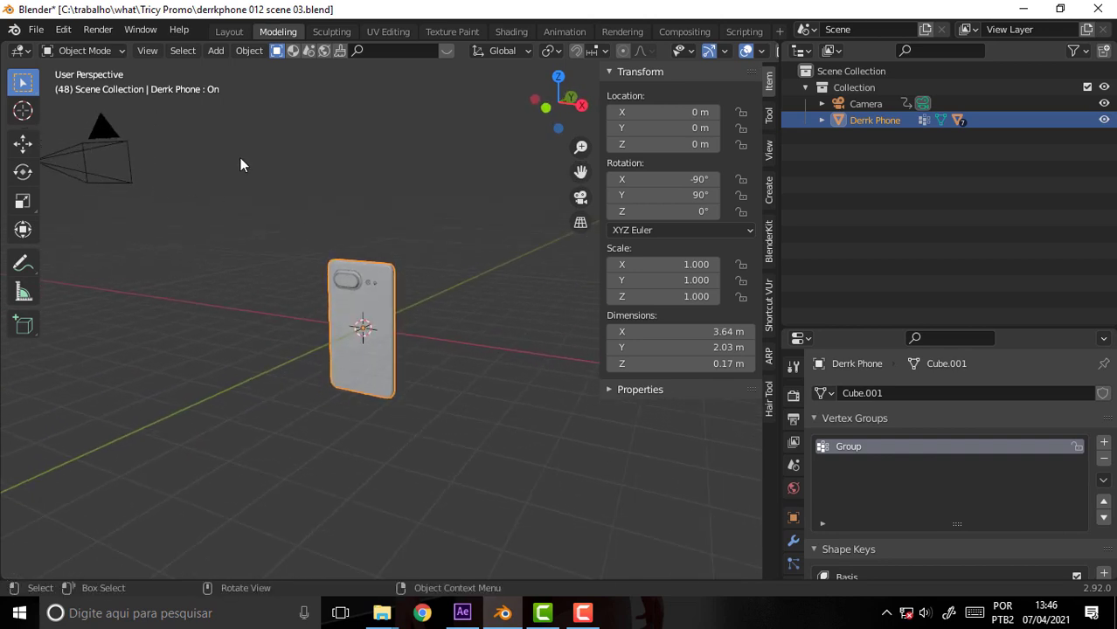
# Lower the camera vertically to Z 0.34289 m and return to the Layout workspace
pyautogui.click(62, 172)
pyautogui.moveTo(199, 164); pyautogui.dragTo(257, 159)
pyautogui.press('g')
pyautogui.press('z')
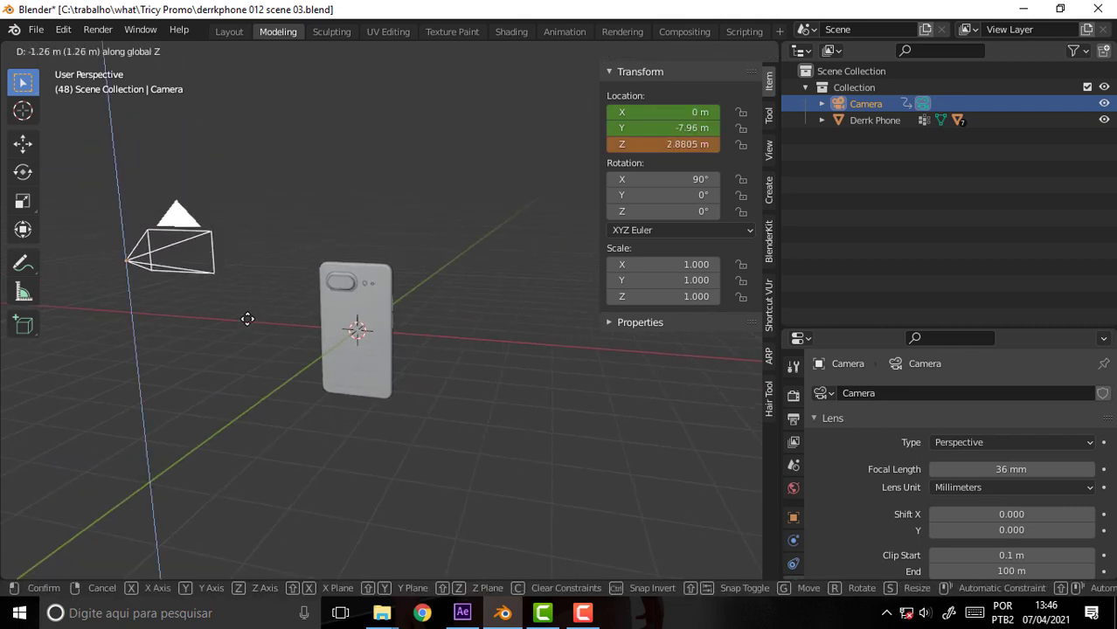
pyautogui.click(260, 468)
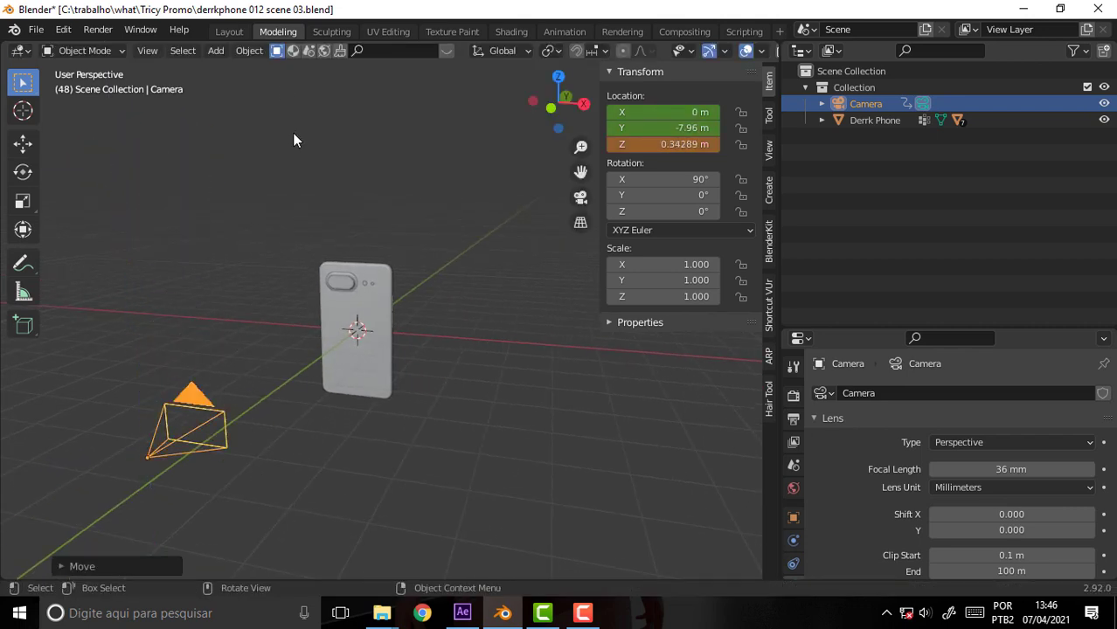
pyautogui.click(239, 33)
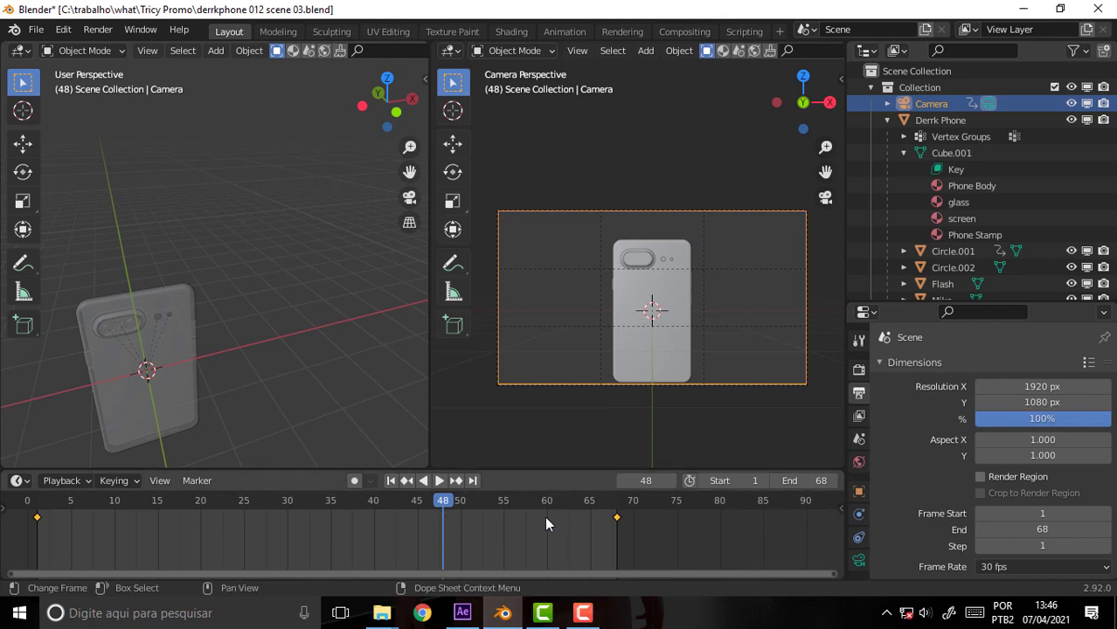
pyautogui.moveTo(639, 523); pyautogui.dragTo(5, 559)
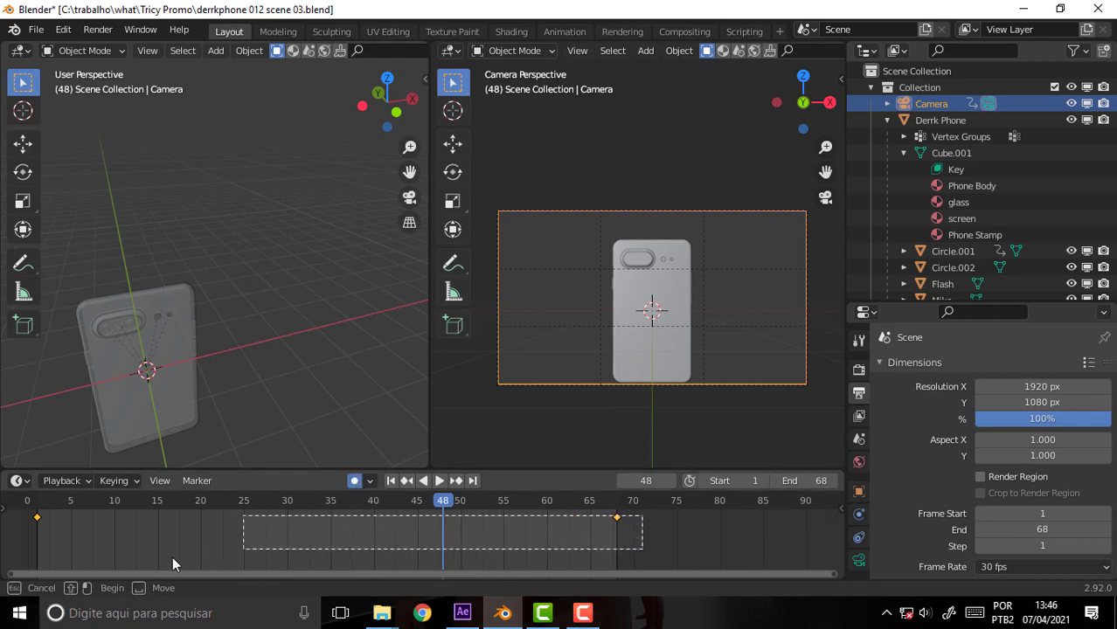
pyautogui.press('Delete')
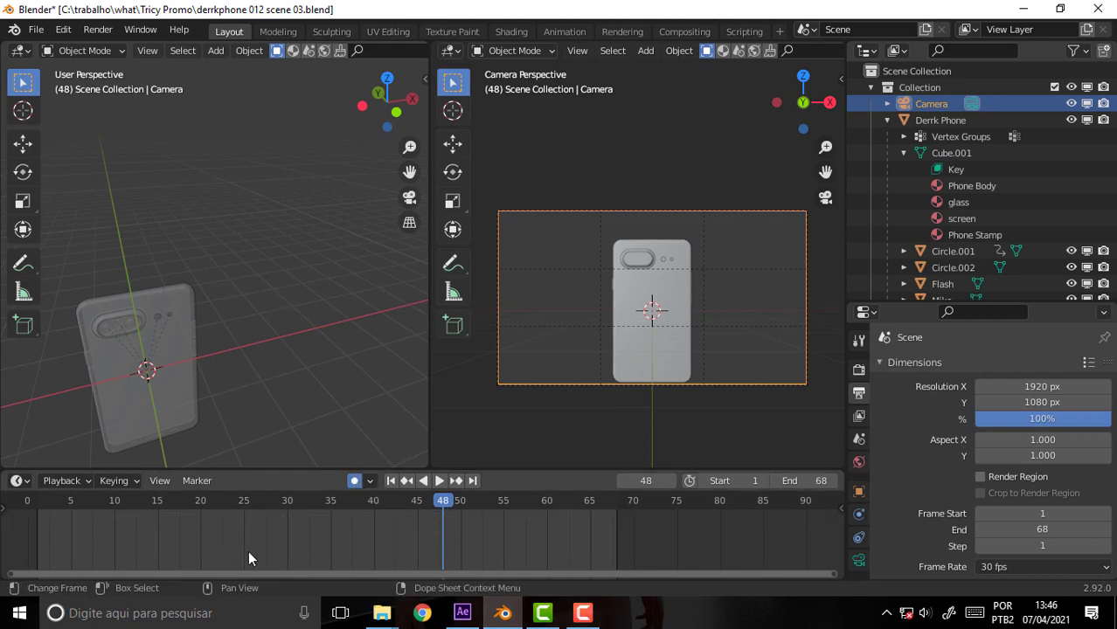
pyautogui.click(354, 481)
pyautogui.click(439, 480)
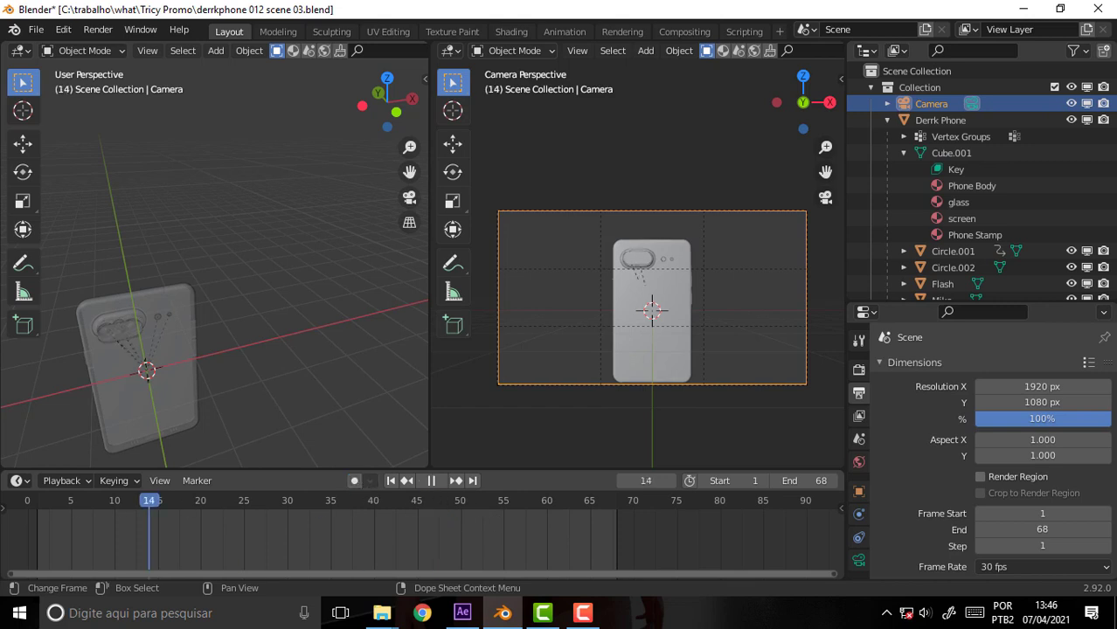
pyautogui.press('Escape')
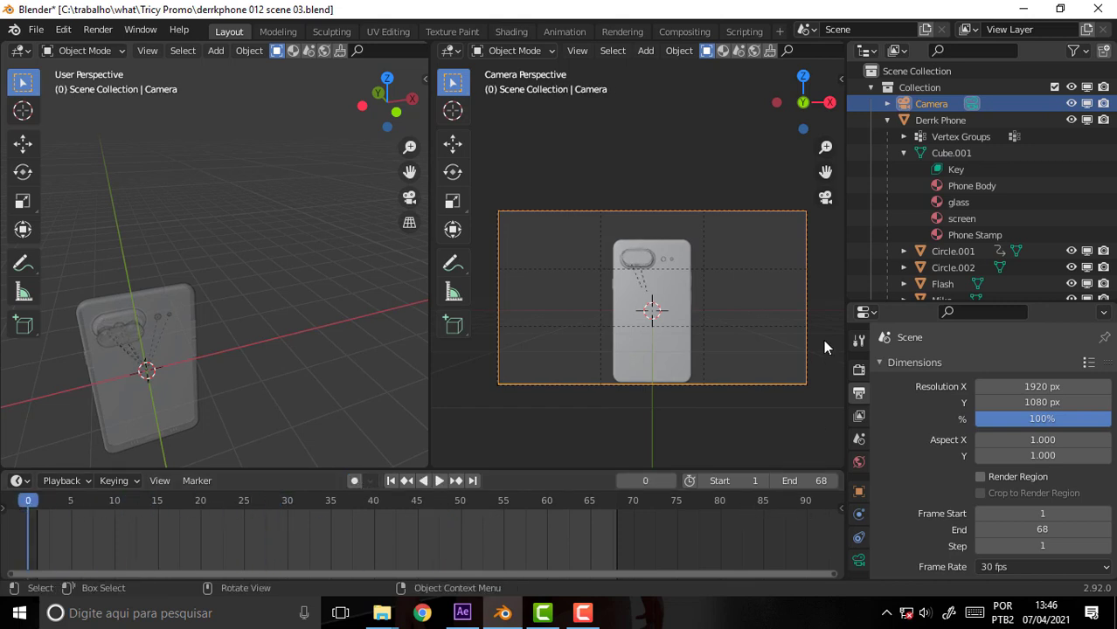
pyautogui.click(131, 330)
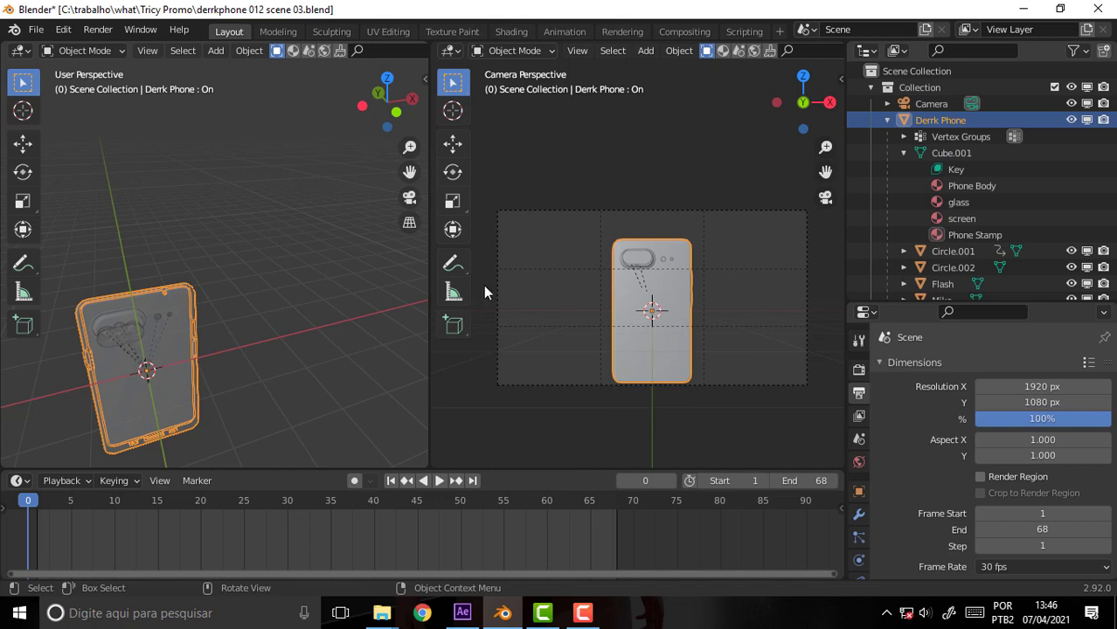
pyautogui.moveTo(281, 242); pyautogui.dragTo(274, 240)
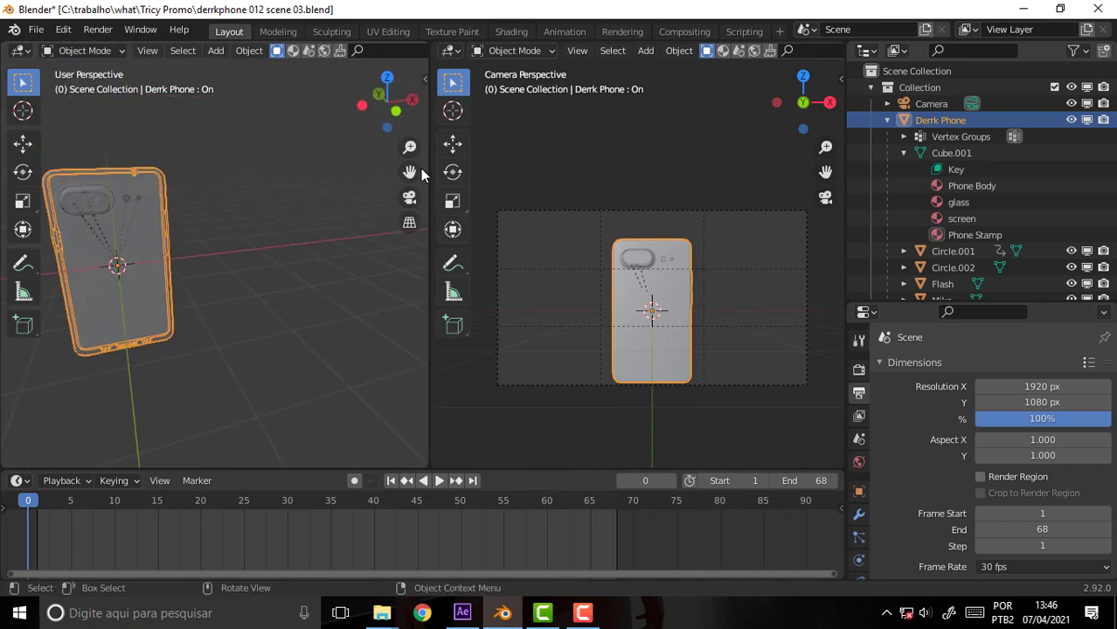
pyautogui.moveTo(409, 172); pyautogui.dragTo(679, 212)
pyautogui.moveTo(409, 171); pyautogui.dragTo(331, 186)
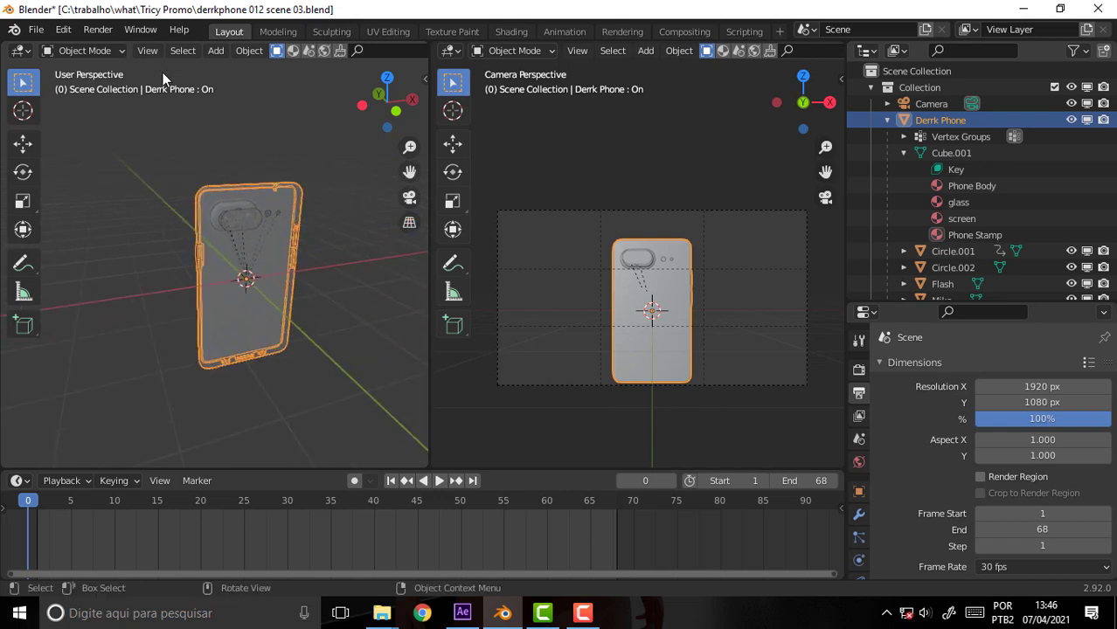
pyautogui.click(255, 229)
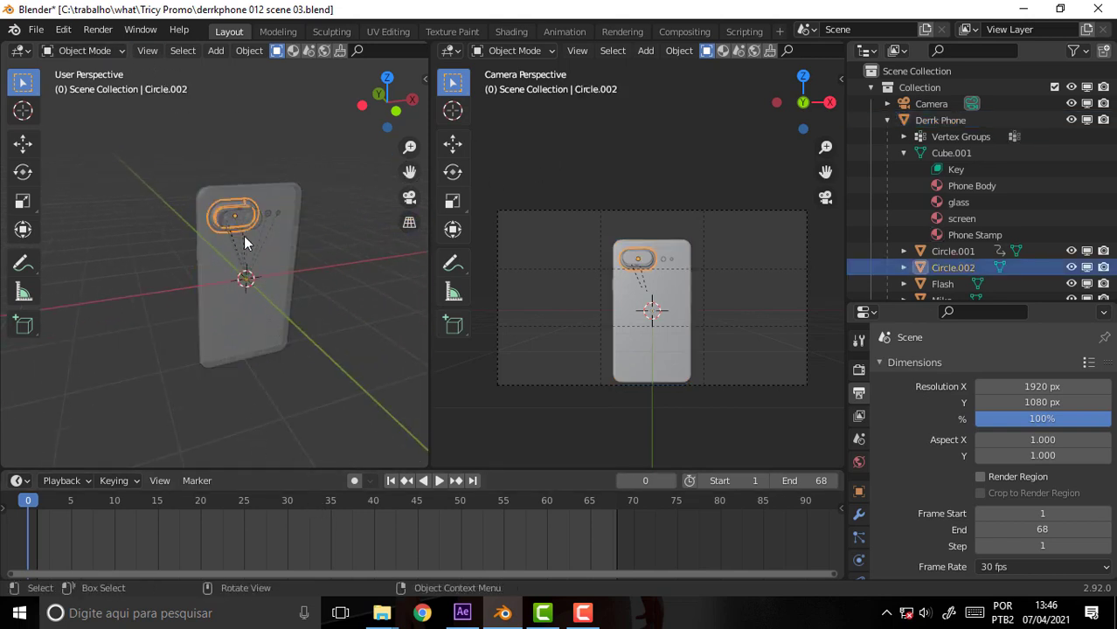
pyautogui.click(254, 223)
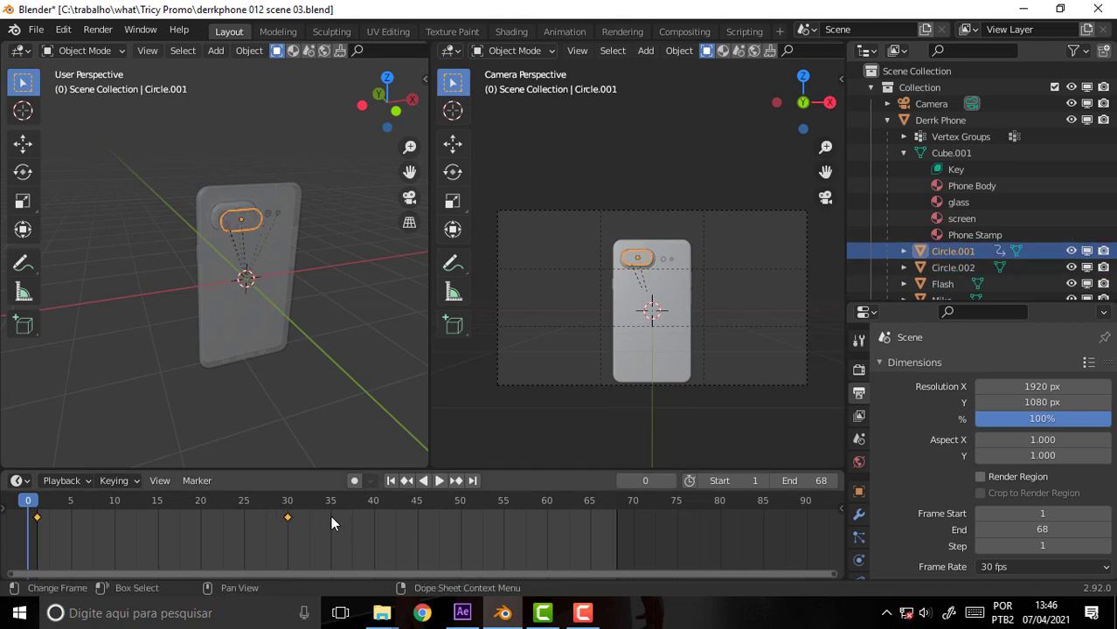
pyautogui.press('space')
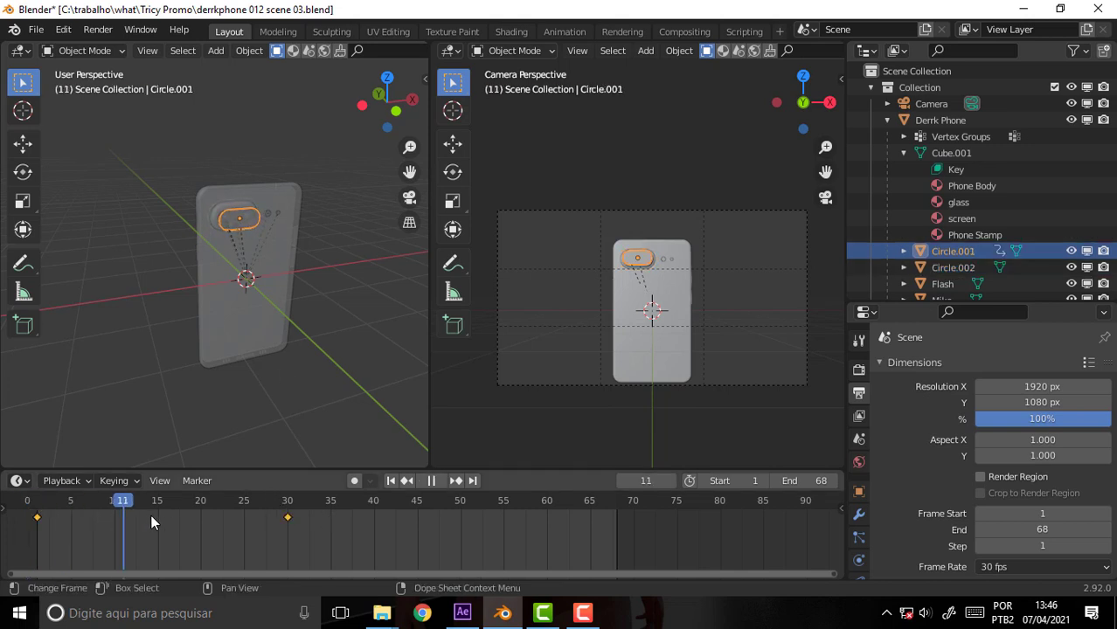
pyautogui.press('space')
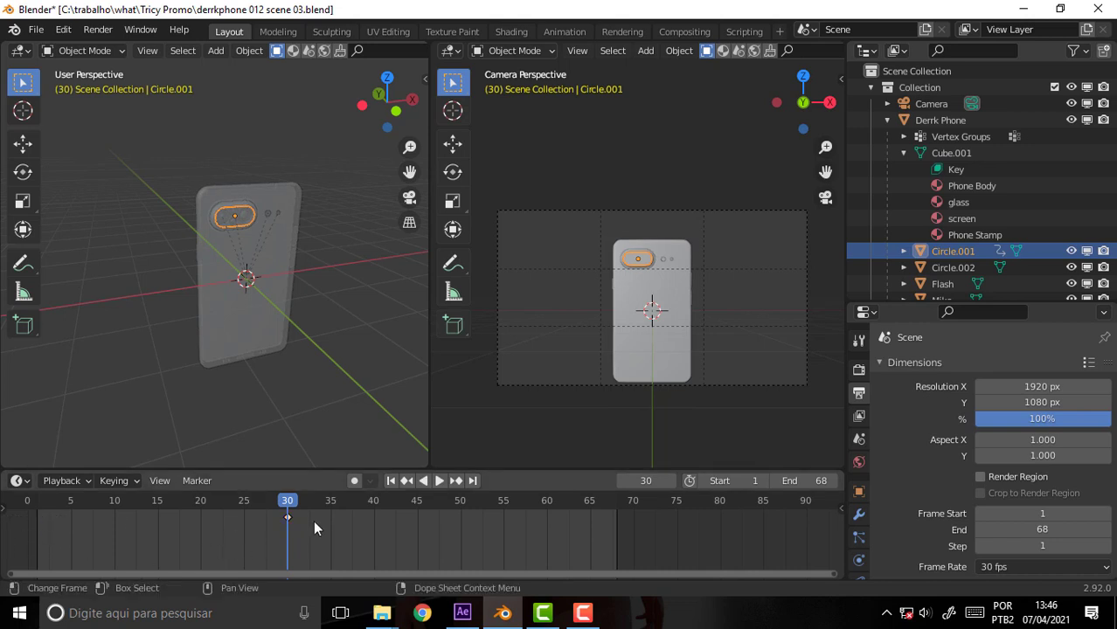
pyautogui.moveTo(120, 524); pyautogui.dragTo(32, 502)
pyautogui.press('space')
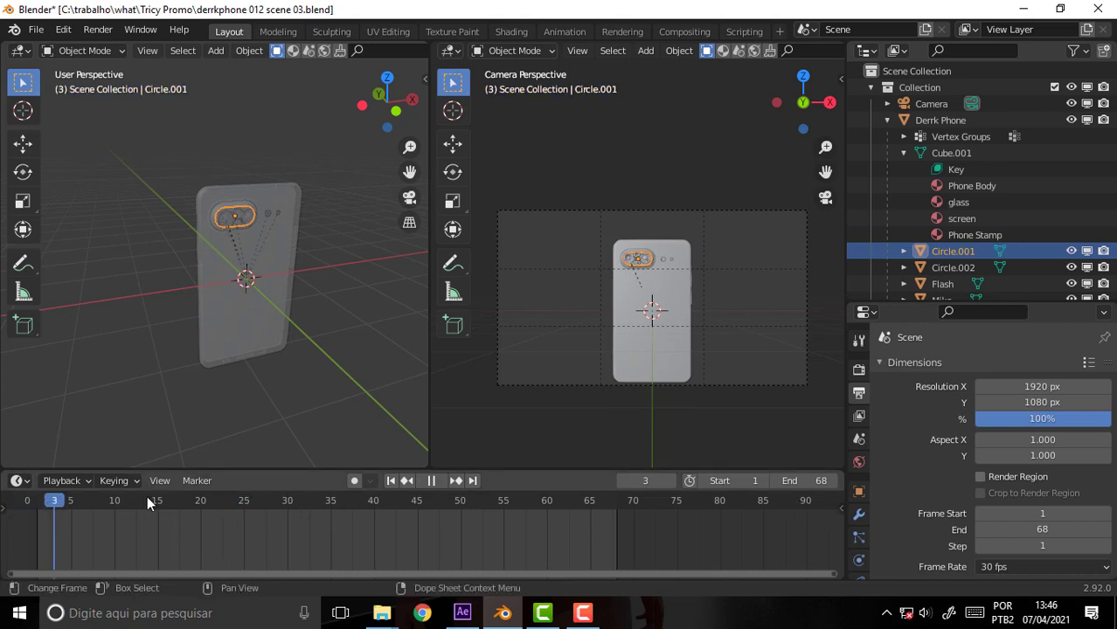
pyautogui.press('Escape')
pyautogui.scroll(-3, 982, 253)
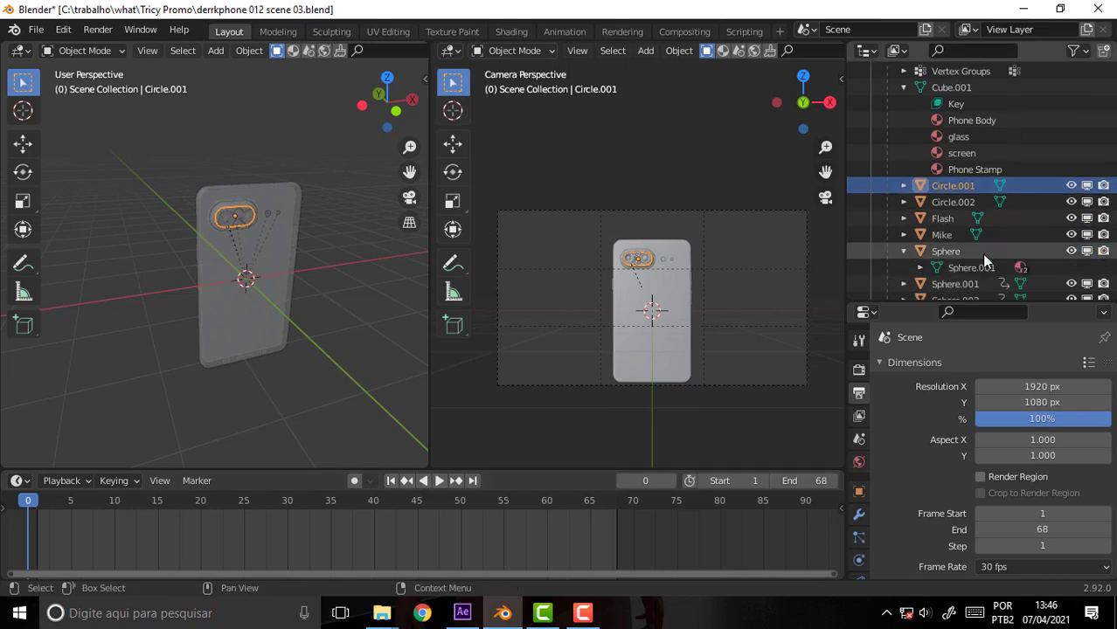
pyautogui.click(946, 202)
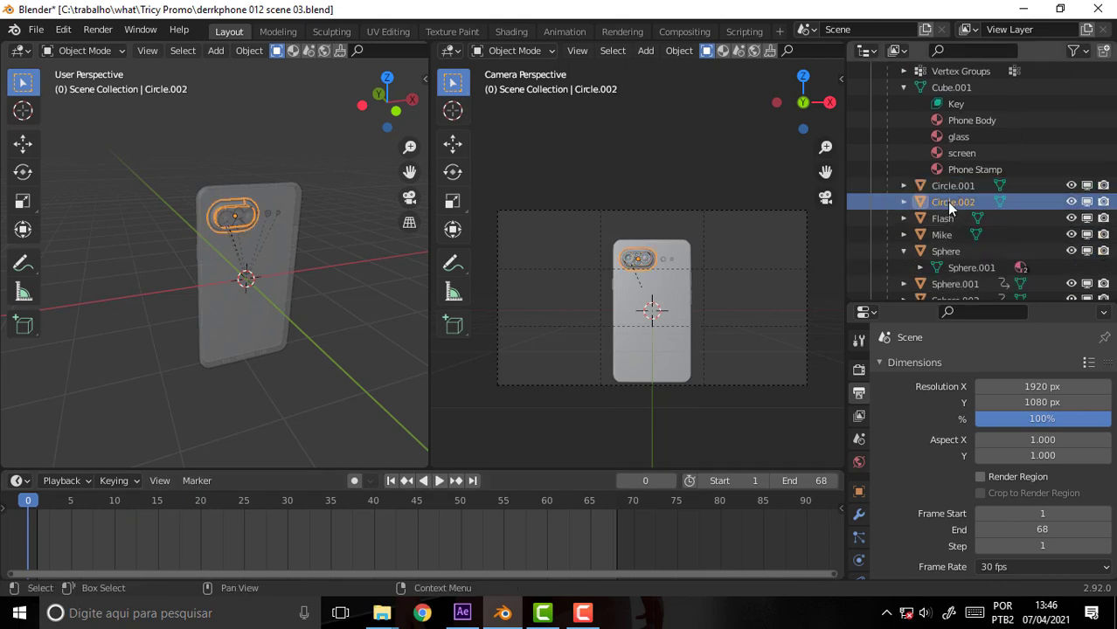
pyautogui.click(245, 215)
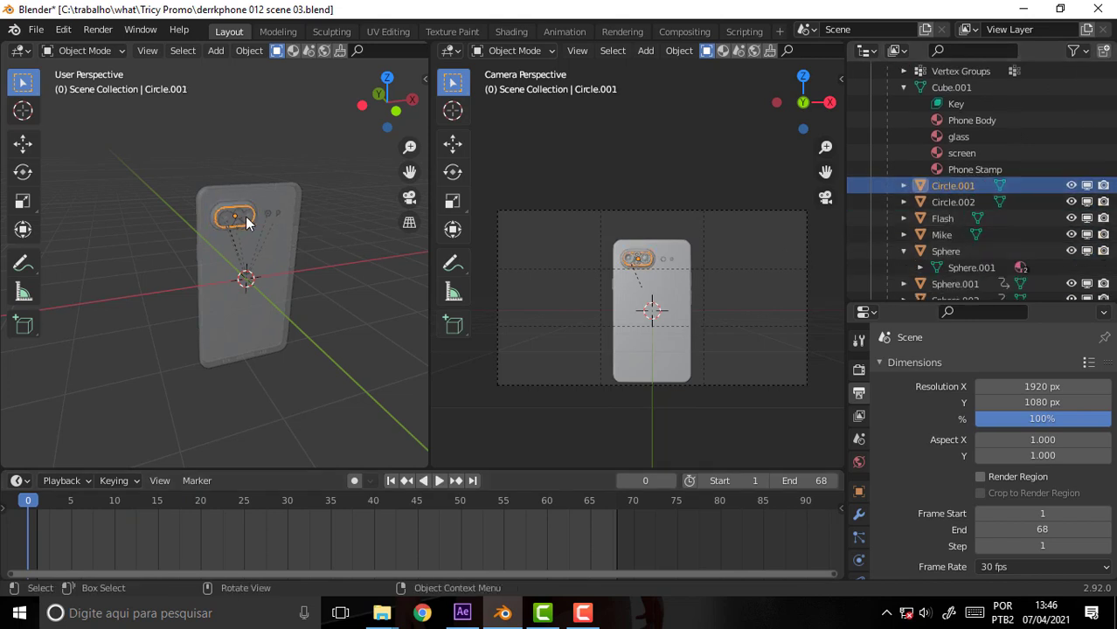
pyautogui.click(245, 216)
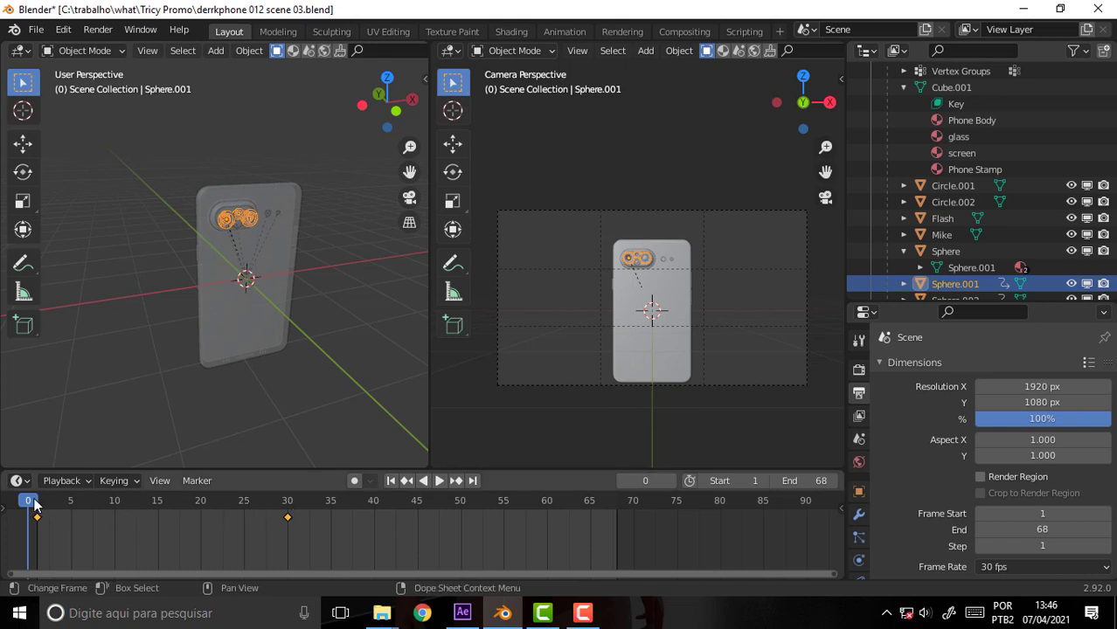
pyautogui.press('space')
pyautogui.press('space')
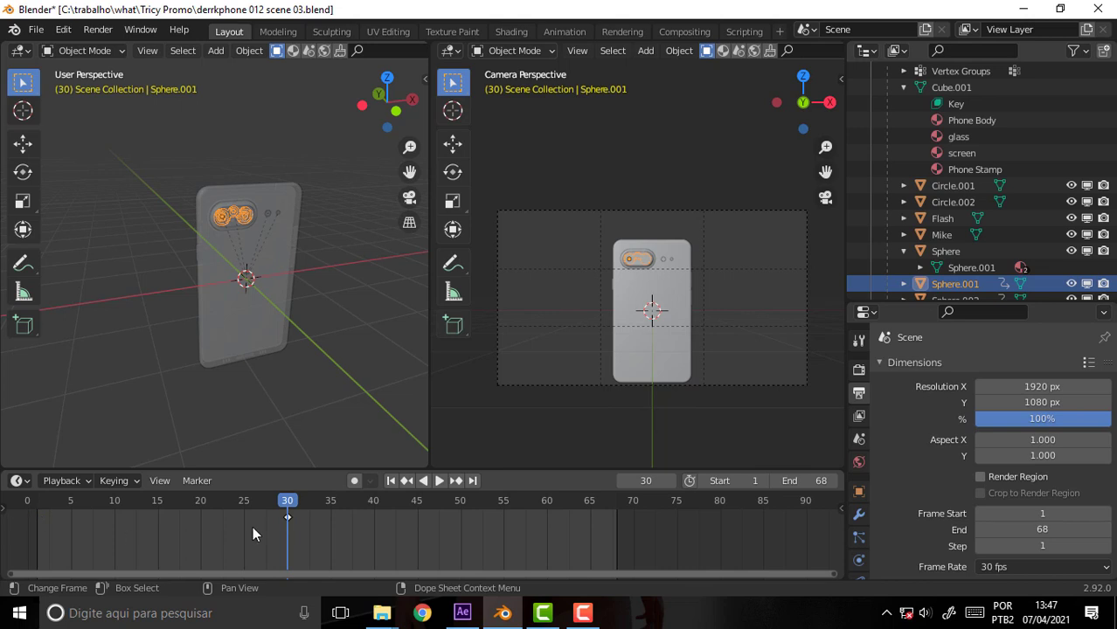
pyautogui.click(438, 480)
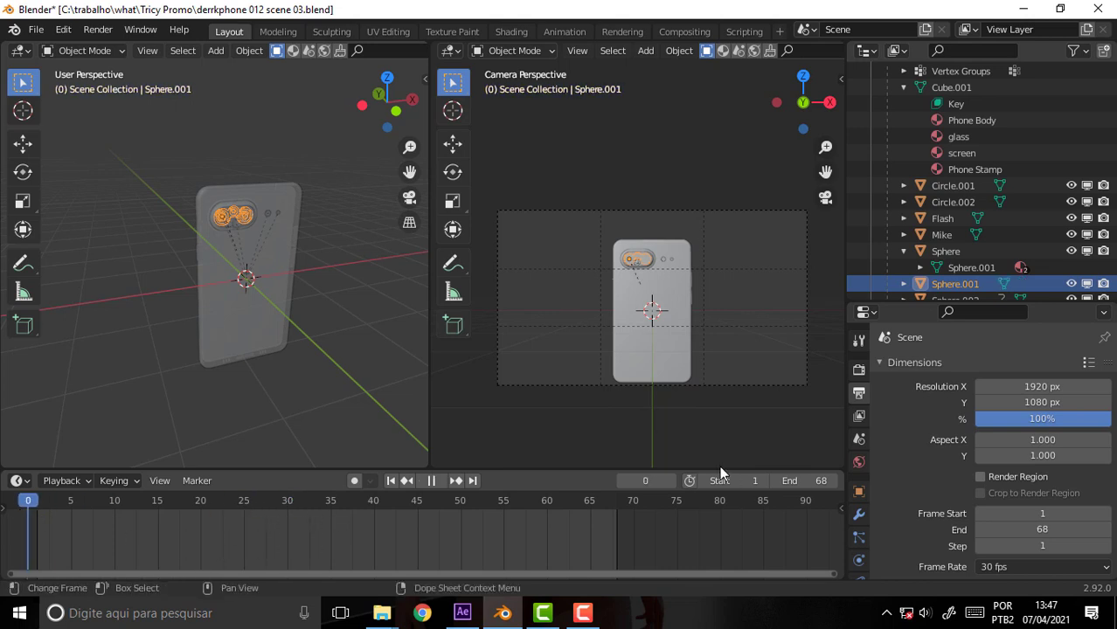
pyautogui.press('Escape')
pyautogui.moveTo(52, 500); pyautogui.dragTo(45, 500)
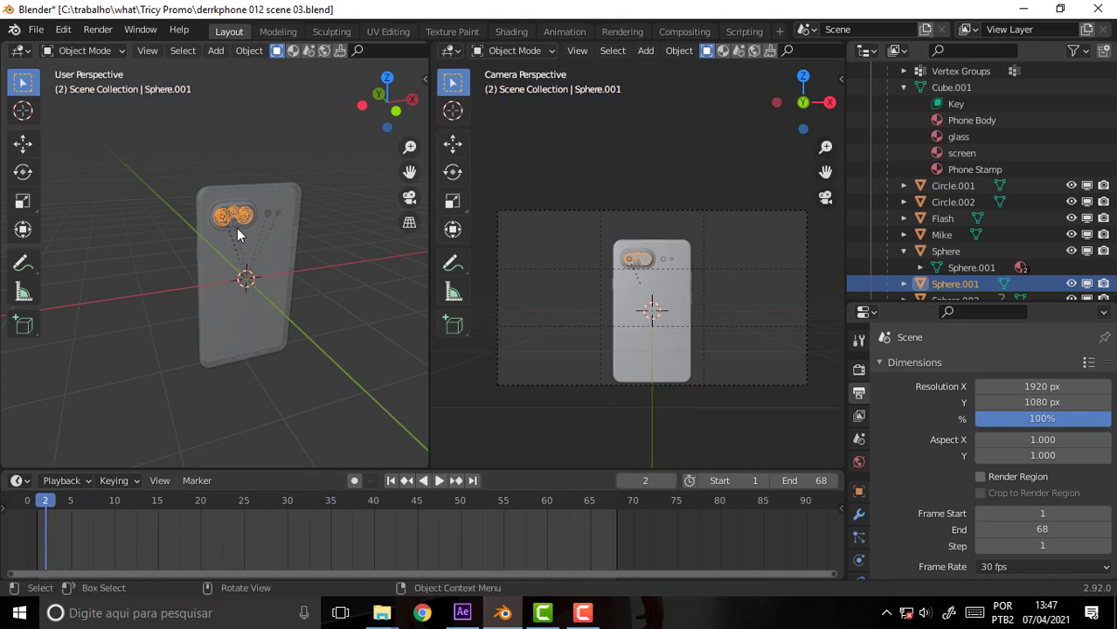
pyautogui.click(237, 228)
pyautogui.moveTo(90, 516); pyautogui.dragTo(3, 533)
pyautogui.click(331, 513)
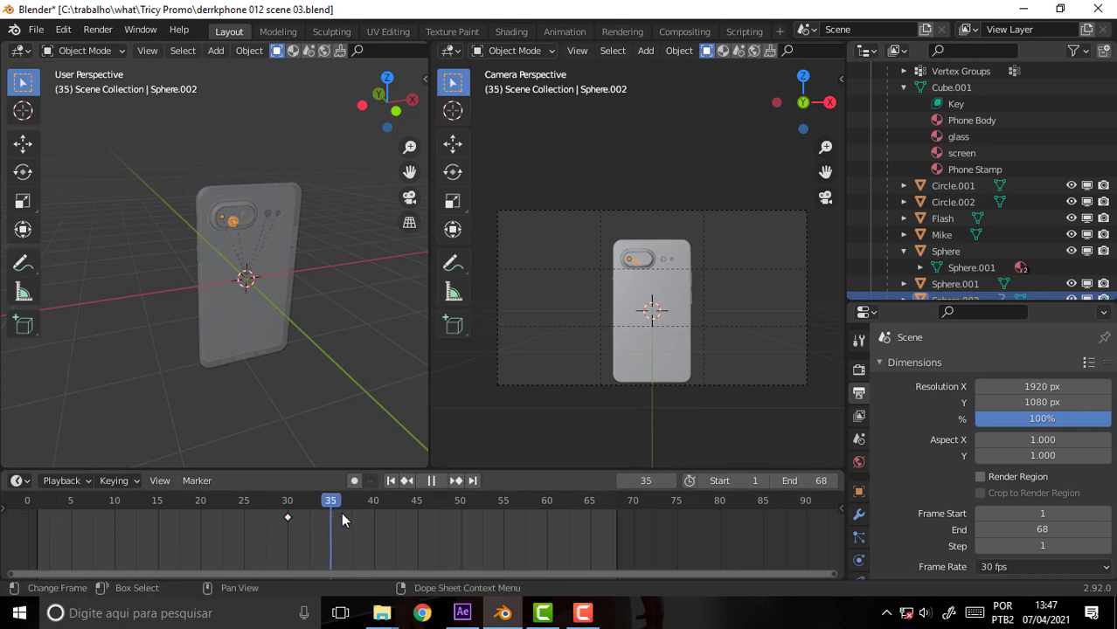
pyautogui.press('space')
pyautogui.click(208, 512)
pyautogui.press('space')
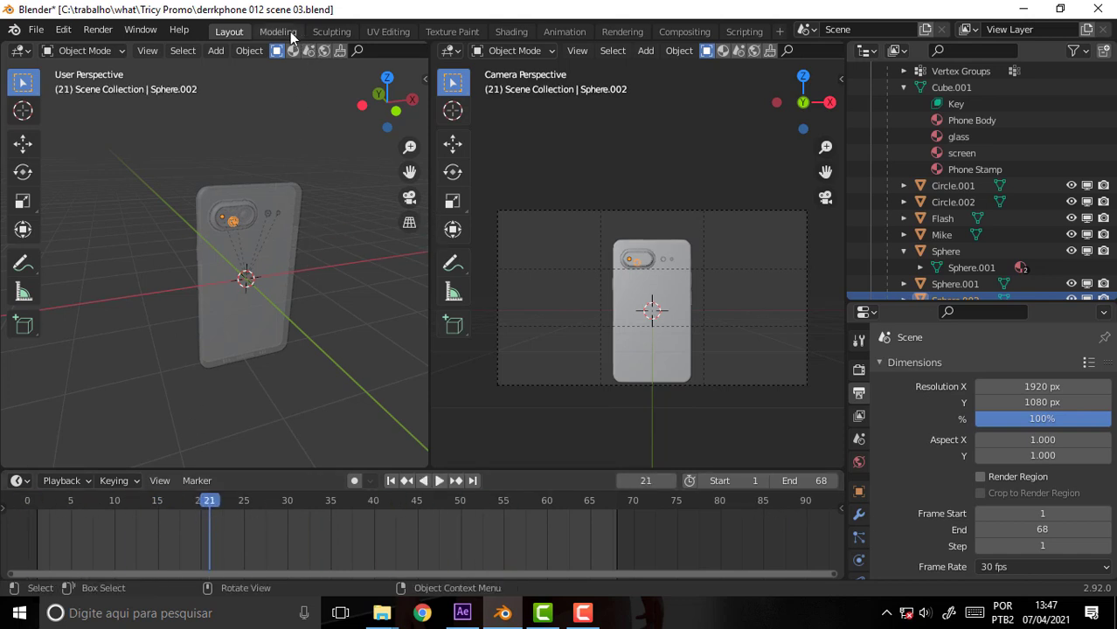
pyautogui.click(280, 31)
# Switch the phone model from Edit Mode to Object Mode and bring up the Shift+A add menu
pyautogui.moveTo(562, 220)
pyautogui.mouseDown()
pyautogui.moveTo(462, 228)
pyautogui.moveTo(536, 282)
pyautogui.mouseUp()
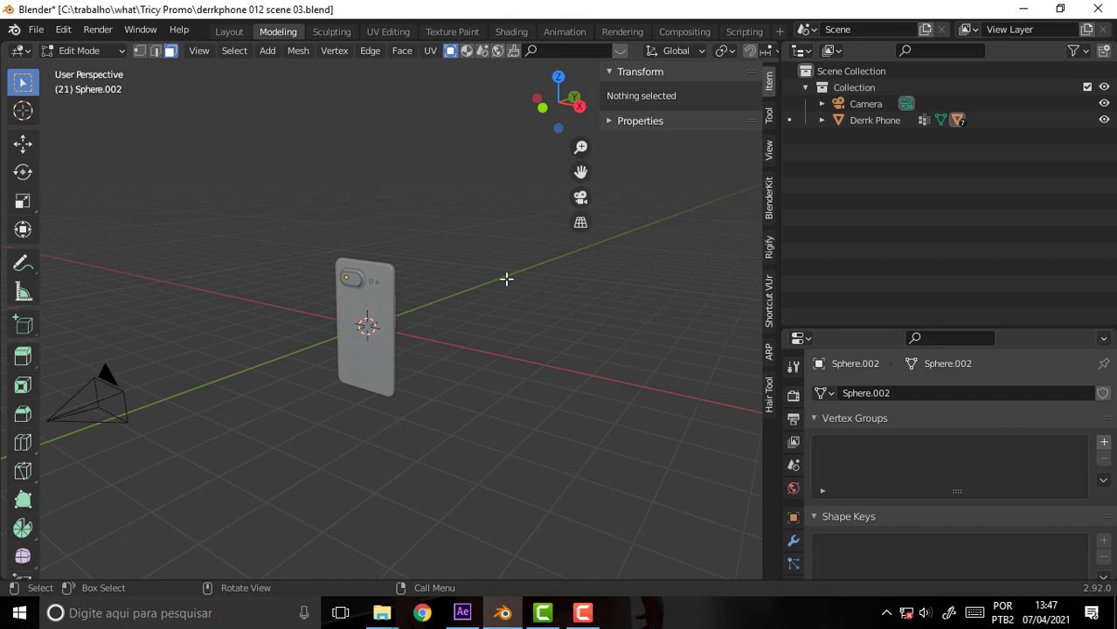
pyautogui.scroll(-2, 472, 268)
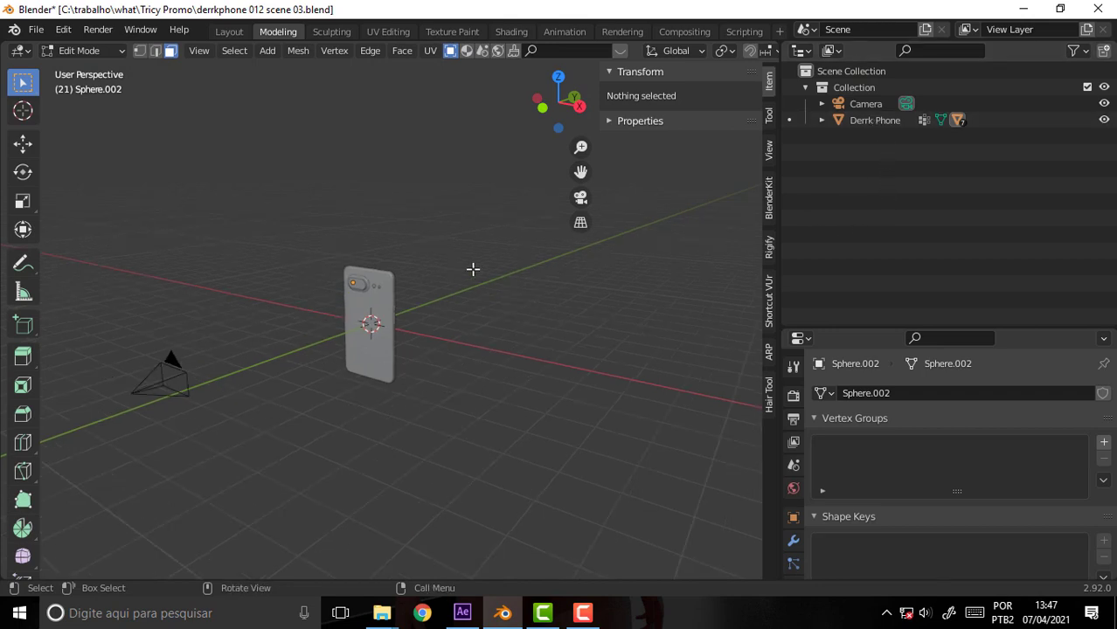
pyautogui.click(80, 51)
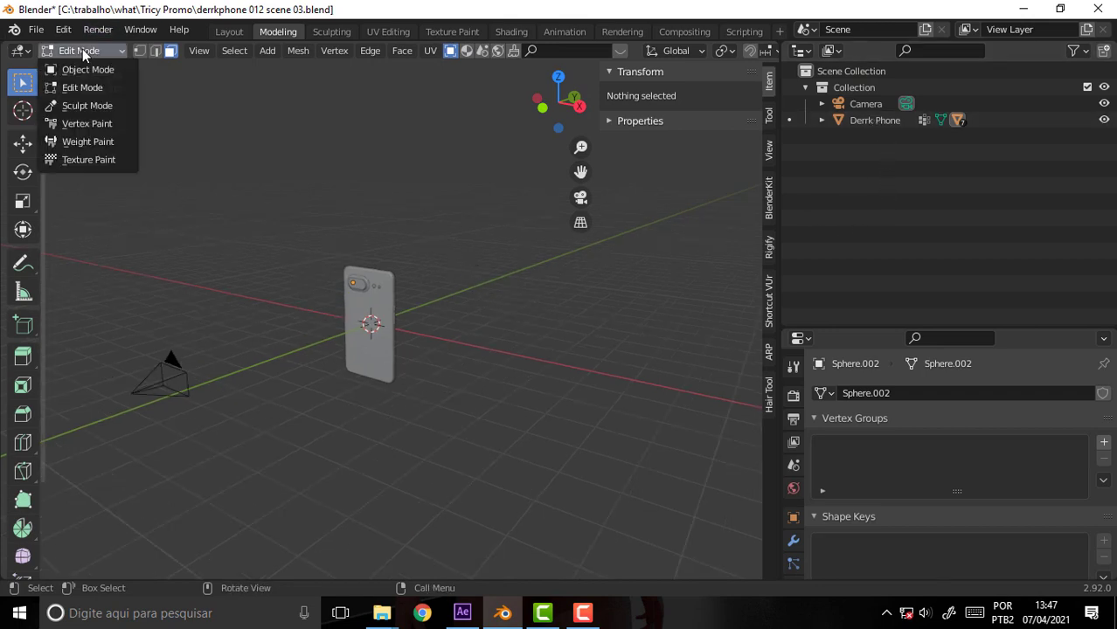
pyautogui.click(88, 70)
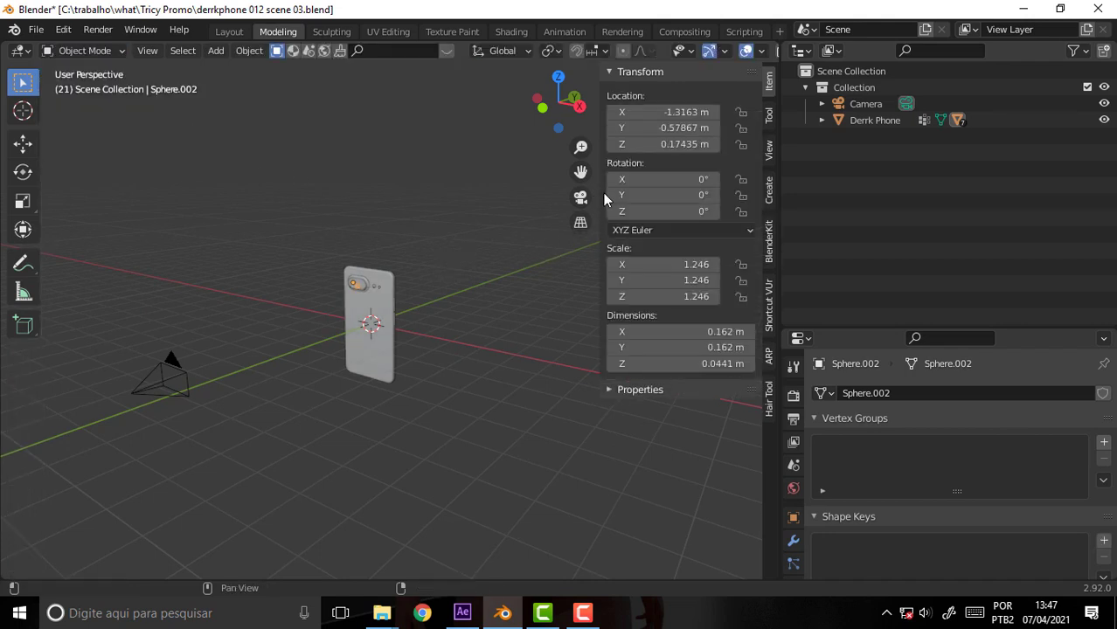
pyautogui.scroll(2, 497, 294)
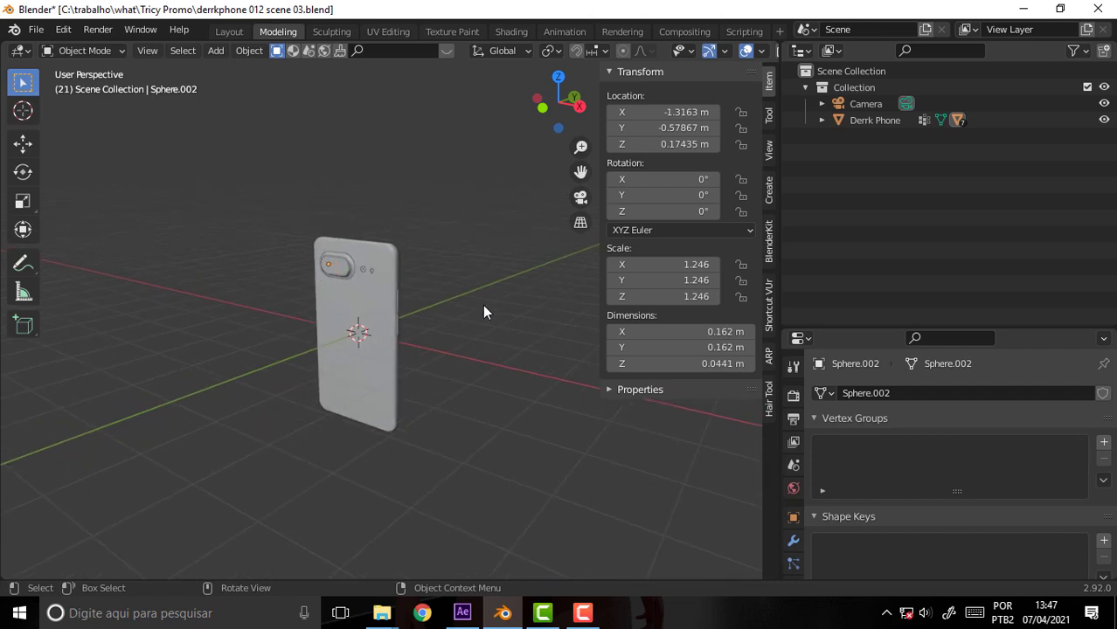
pyautogui.hotkey('shift', 'a')
# Add a plane mesh at the origin with X scale 1.0
pyautogui.moveTo(477, 260)
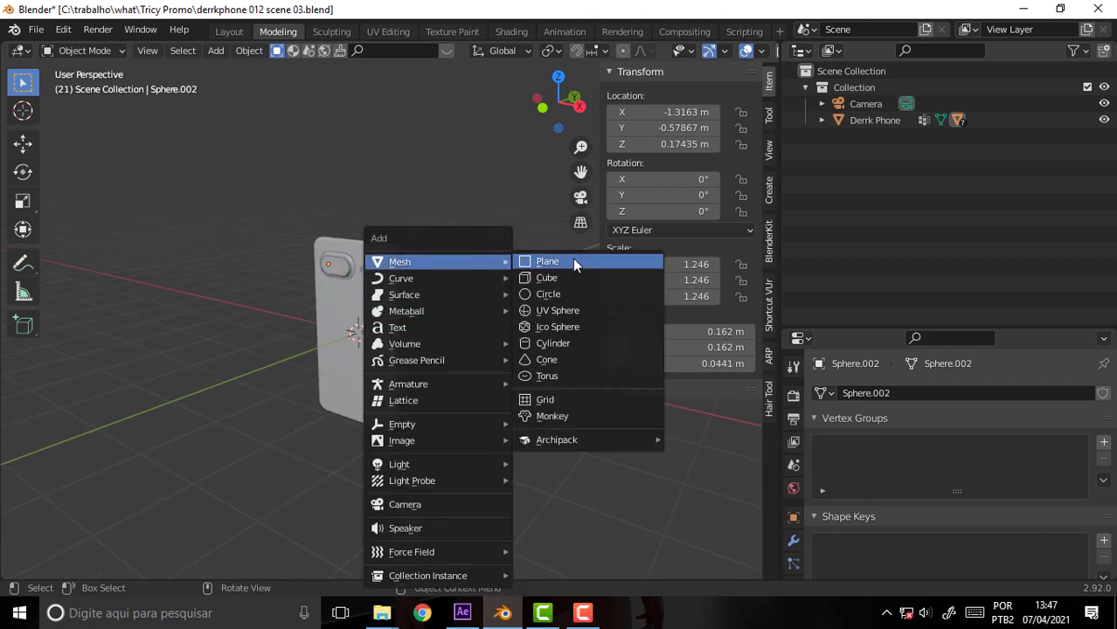
pyautogui.click(574, 262)
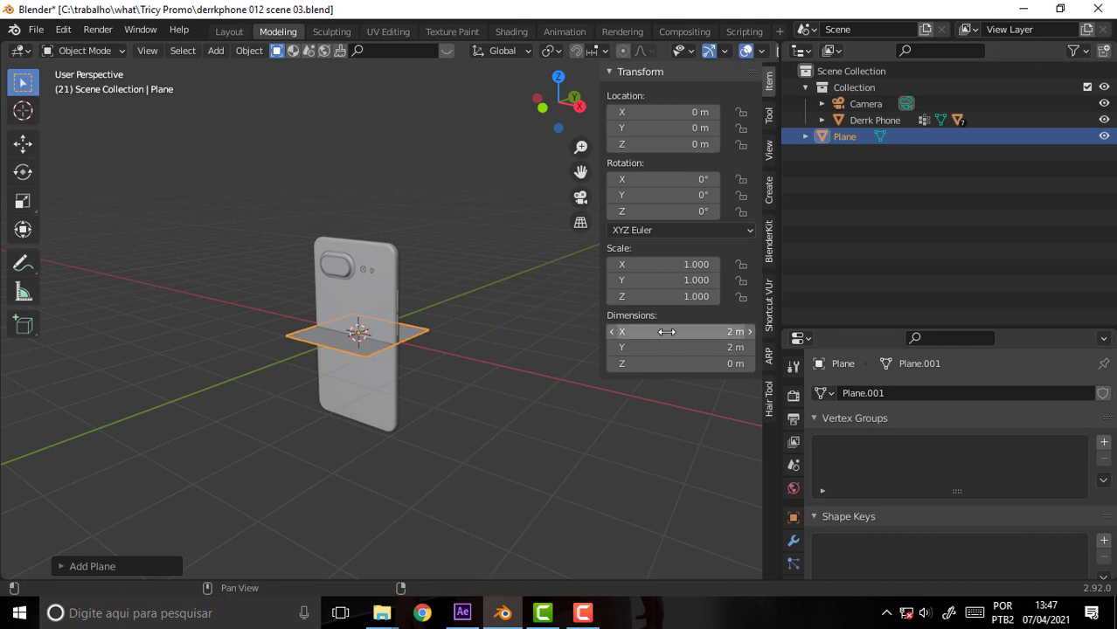
pyautogui.click(672, 266)
pyautogui.write('1.0')
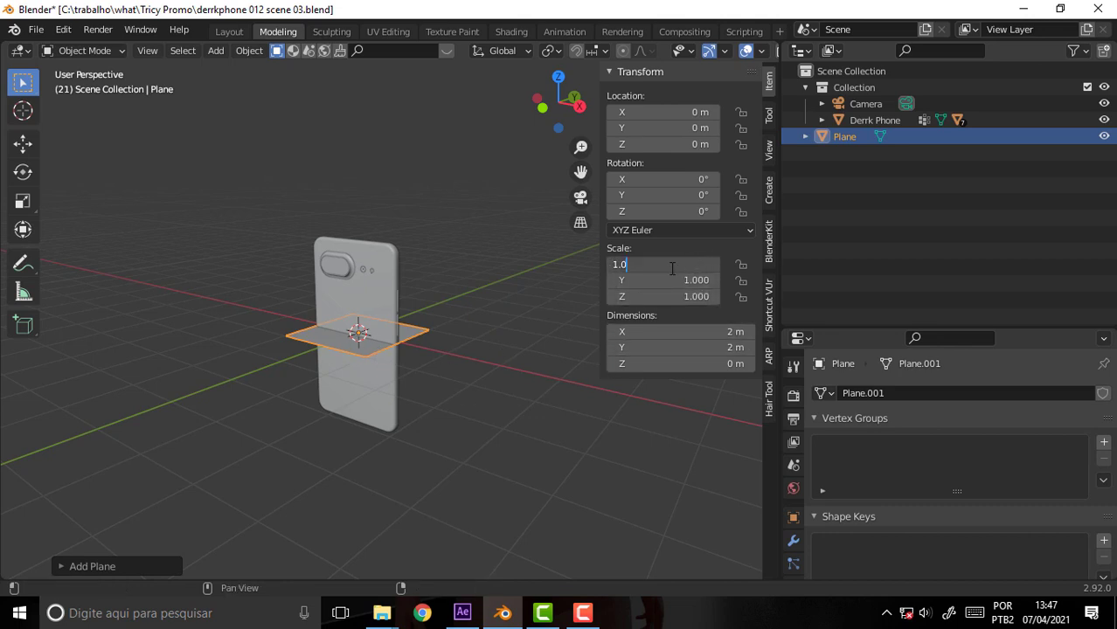
pyautogui.hotkey('ctrl', 'a')
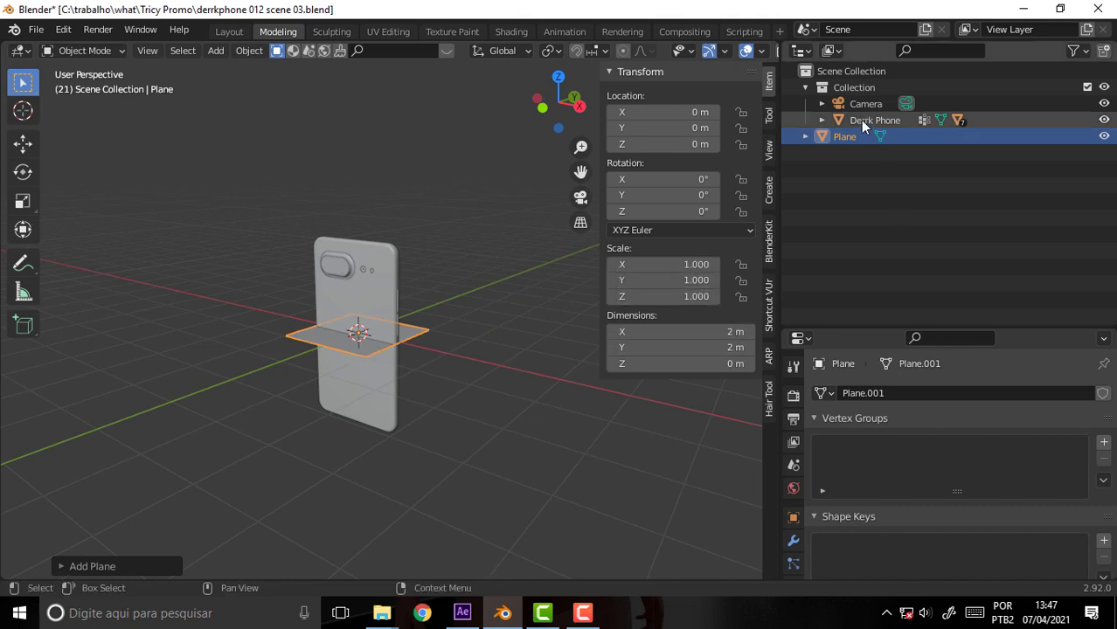
# Scale the Derrk Phone to 0.1 on X, Y and Z
pyautogui.click(860, 119)
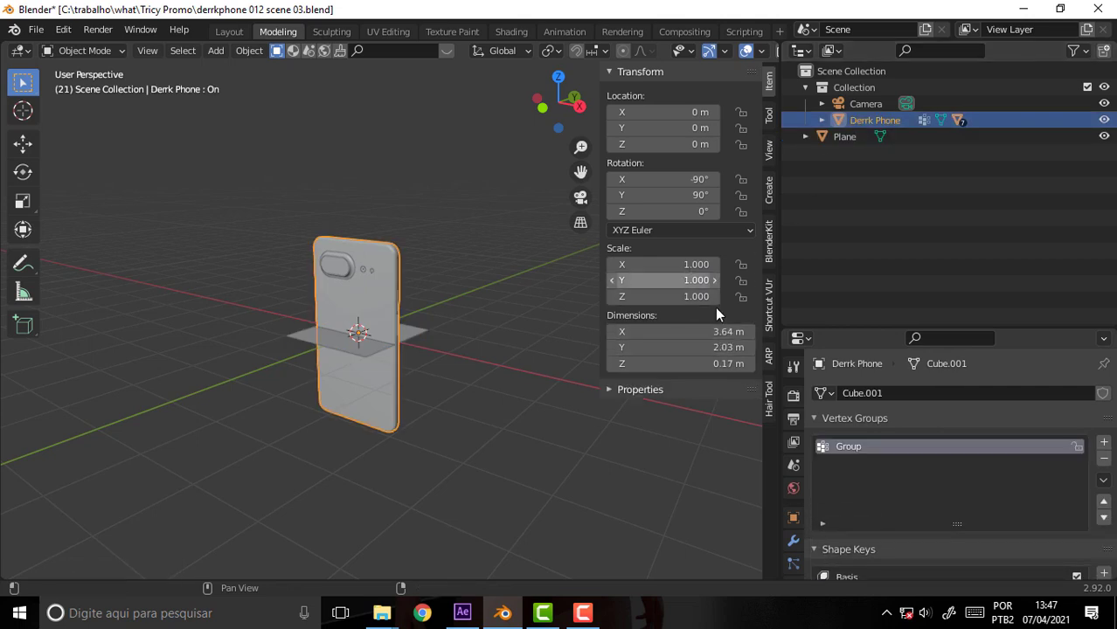
pyautogui.click(697, 264)
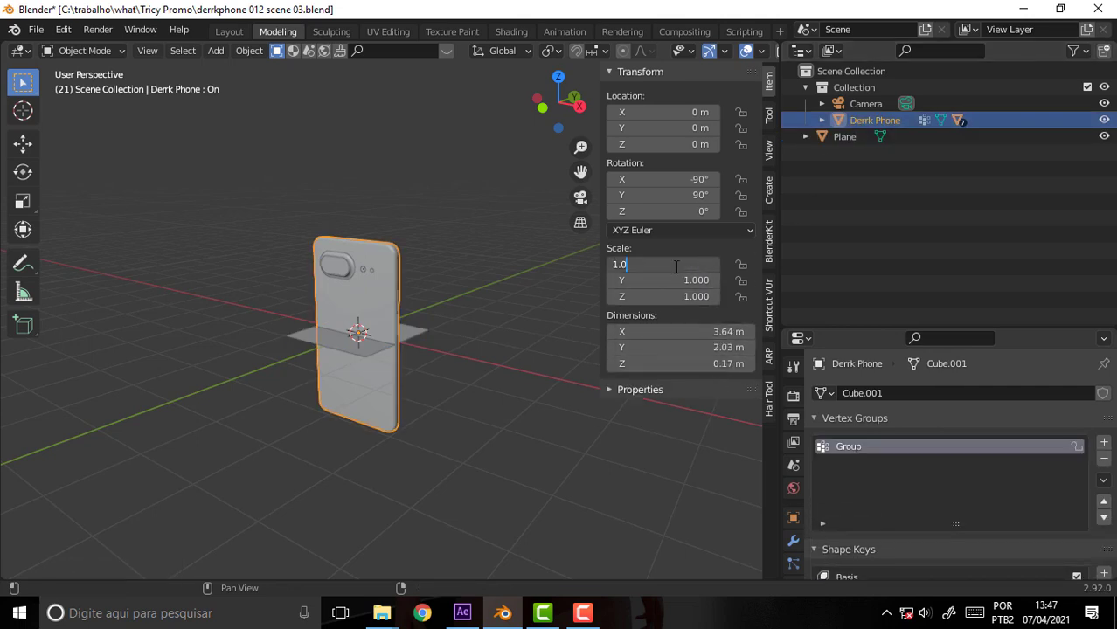
pyautogui.write('0.1')
pyautogui.press('Tab')
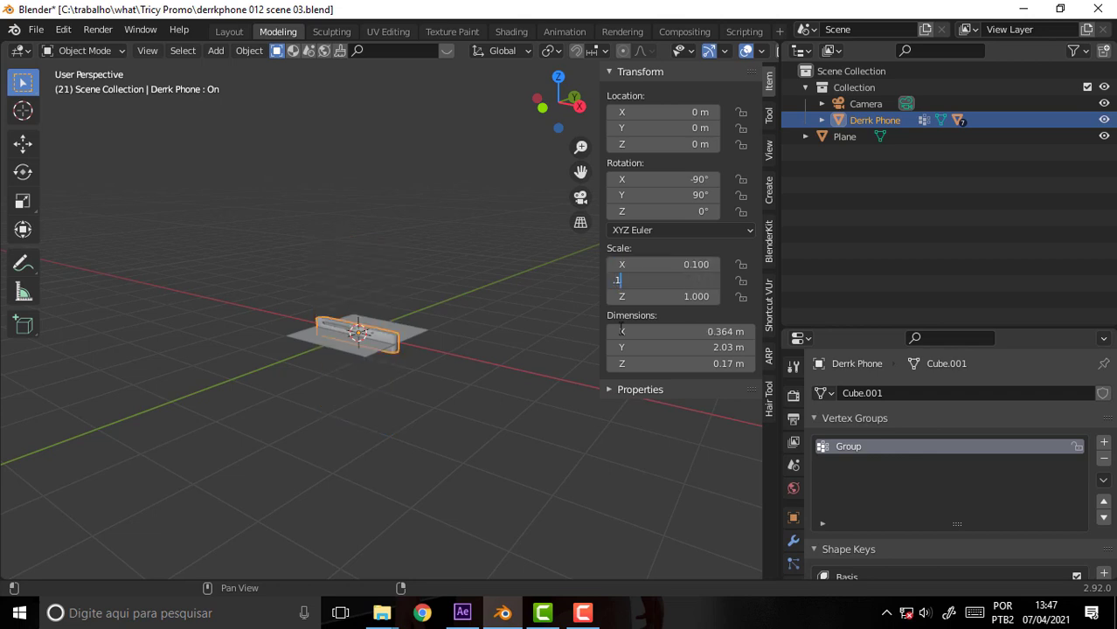
pyautogui.press('Return')
pyautogui.click(693, 297)
pyautogui.press('BackSpace')
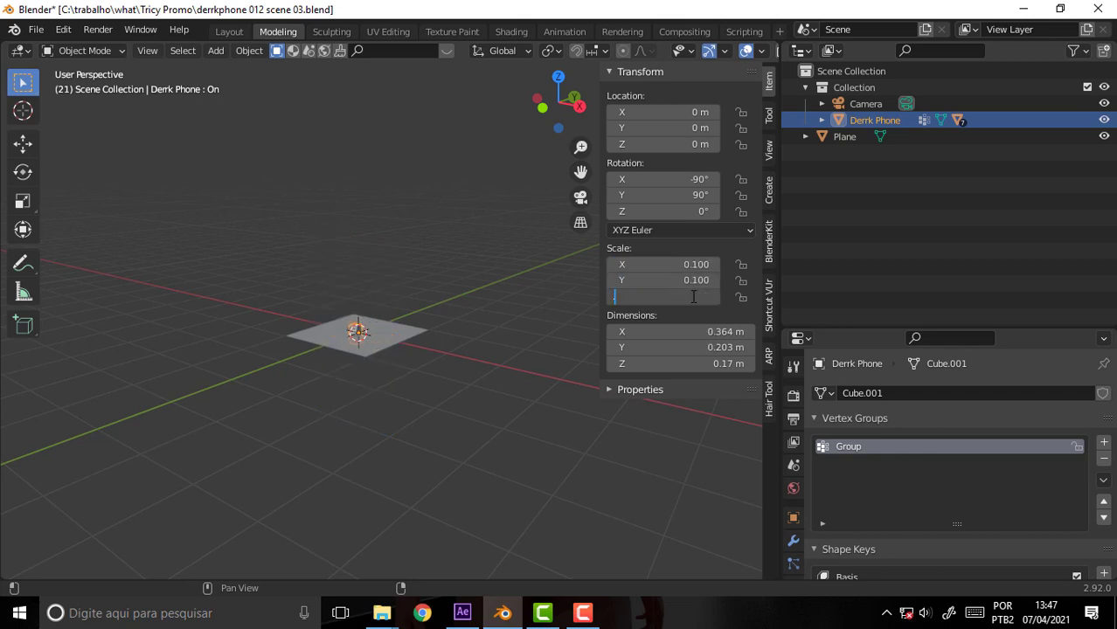
pyautogui.write('1')
pyautogui.press('Return')
pyautogui.scroll(2, 487, 284)
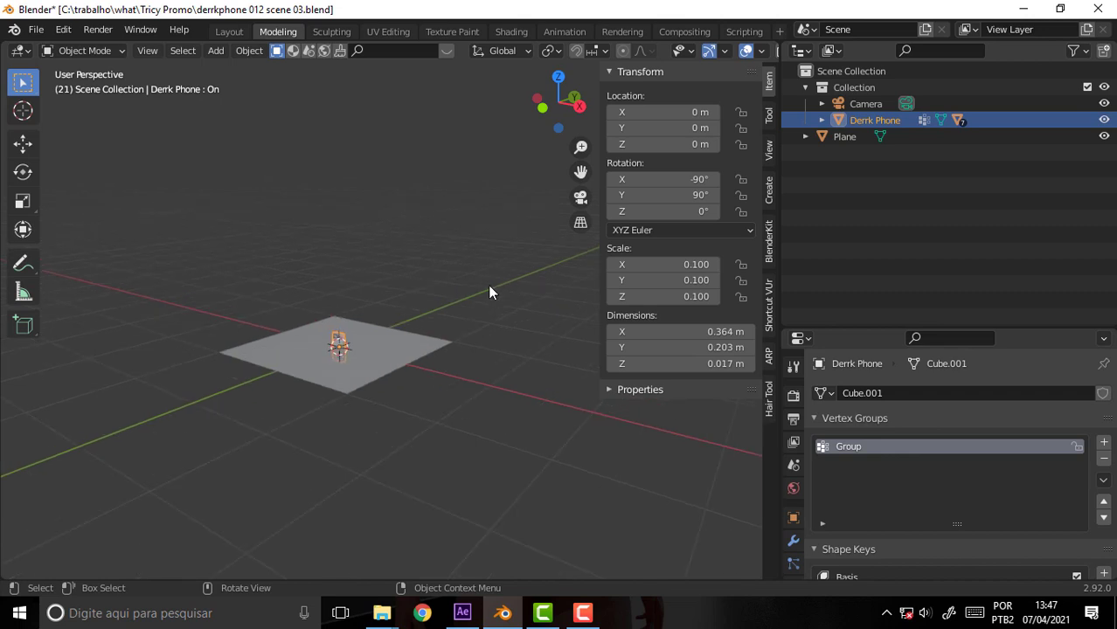
pyautogui.moveTo(487, 291); pyautogui.dragTo(521, 276)
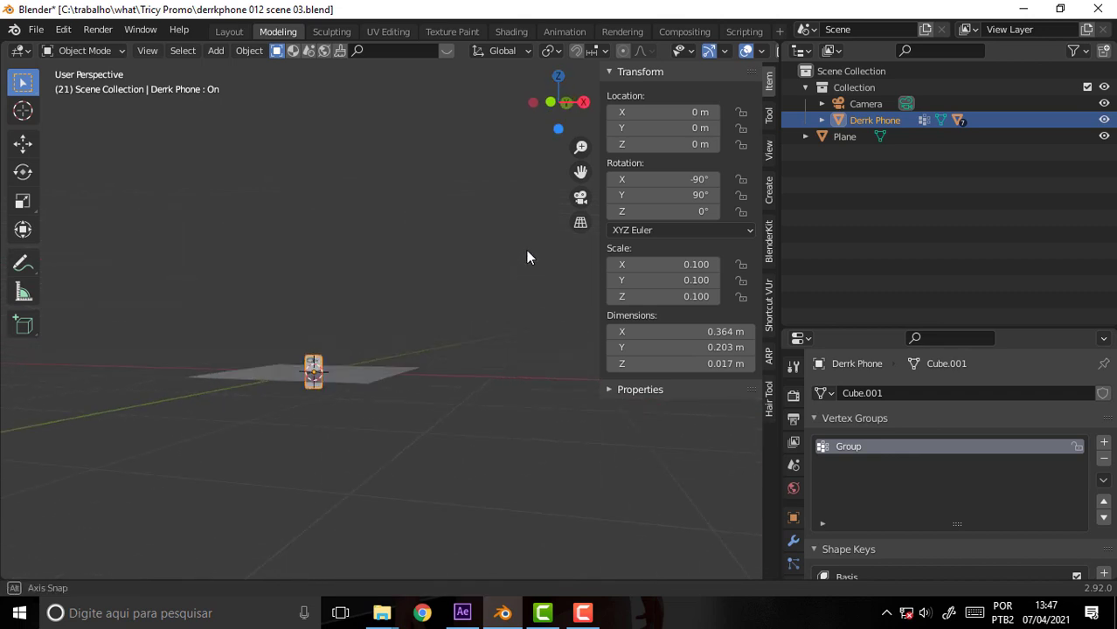
pyautogui.click(397, 388)
# Rotate the plane -90° around X to stand it upright
pyautogui.moveTo(481, 318); pyautogui.dragTo(473, 328)
pyautogui.press('r')
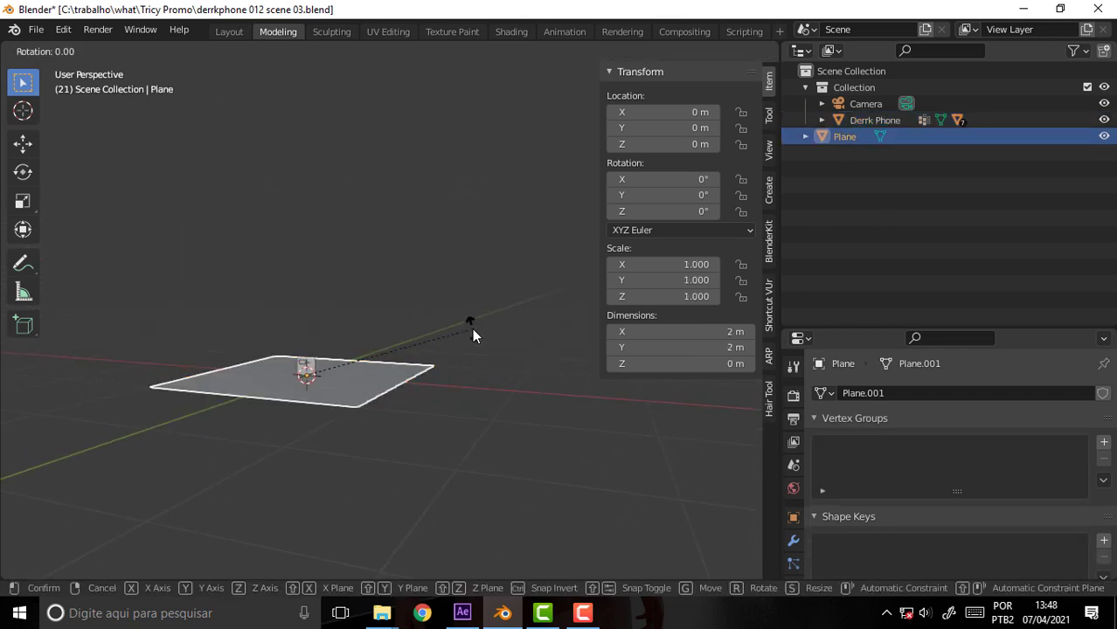
pyautogui.press('x')
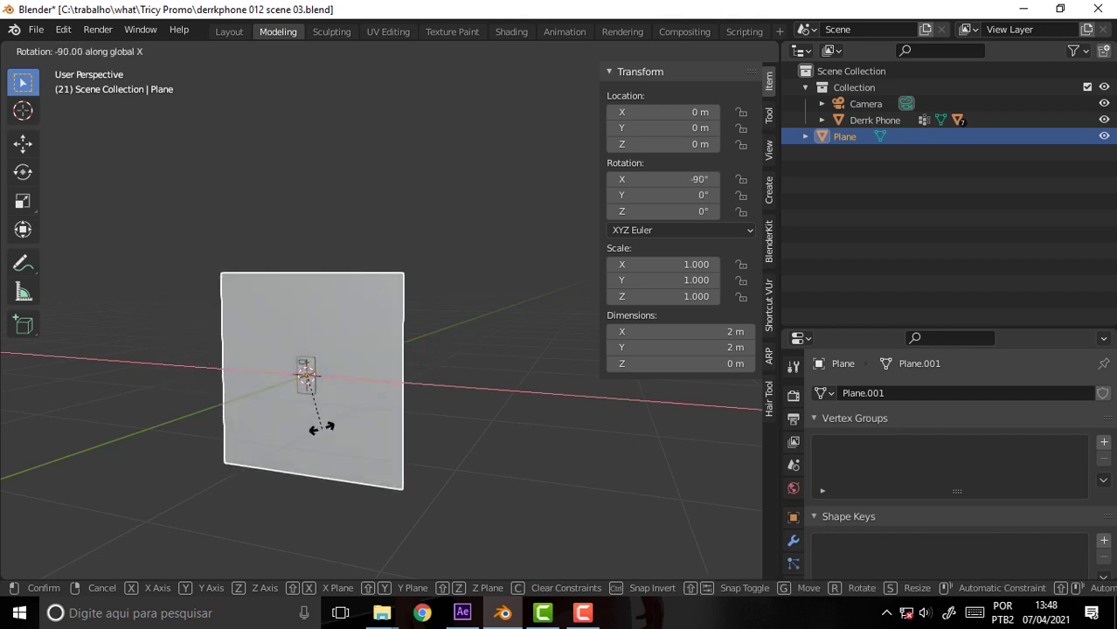
pyautogui.click(321, 426)
# Enter plane dimensions X 1.28 m and Y 0.72 m
pyautogui.click(711, 333)
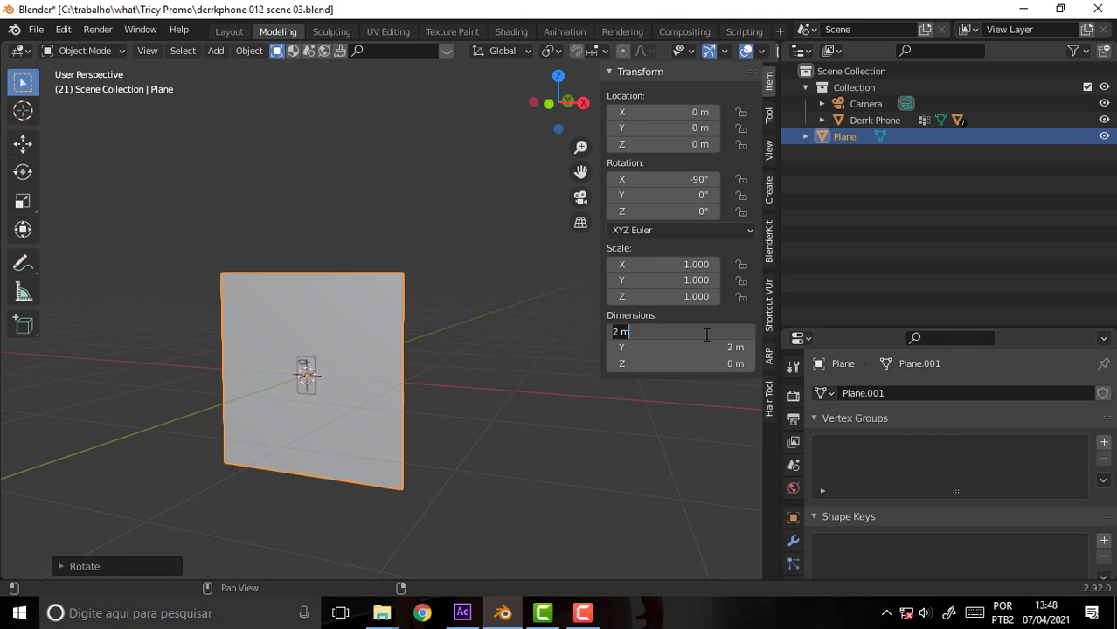
pyautogui.press('Home')
pyautogui.write('1.2')
pyautogui.write('8')
pyautogui.press('Return')
pyautogui.click(732, 347)
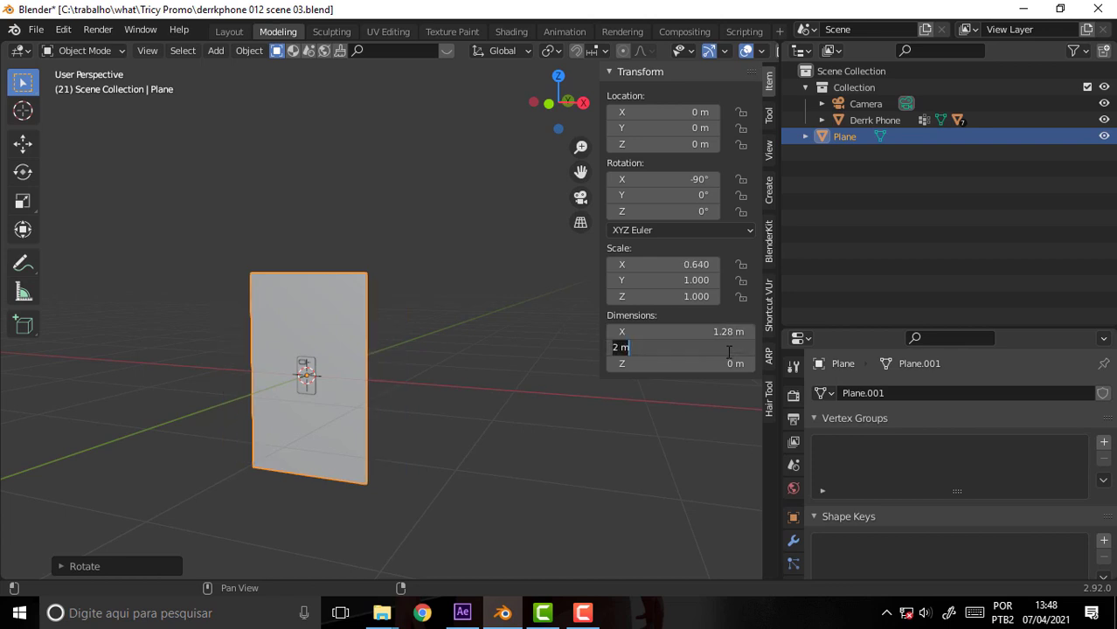
pyautogui.press('BackSpace')
pyautogui.write('0.7')
pyautogui.press('Return')
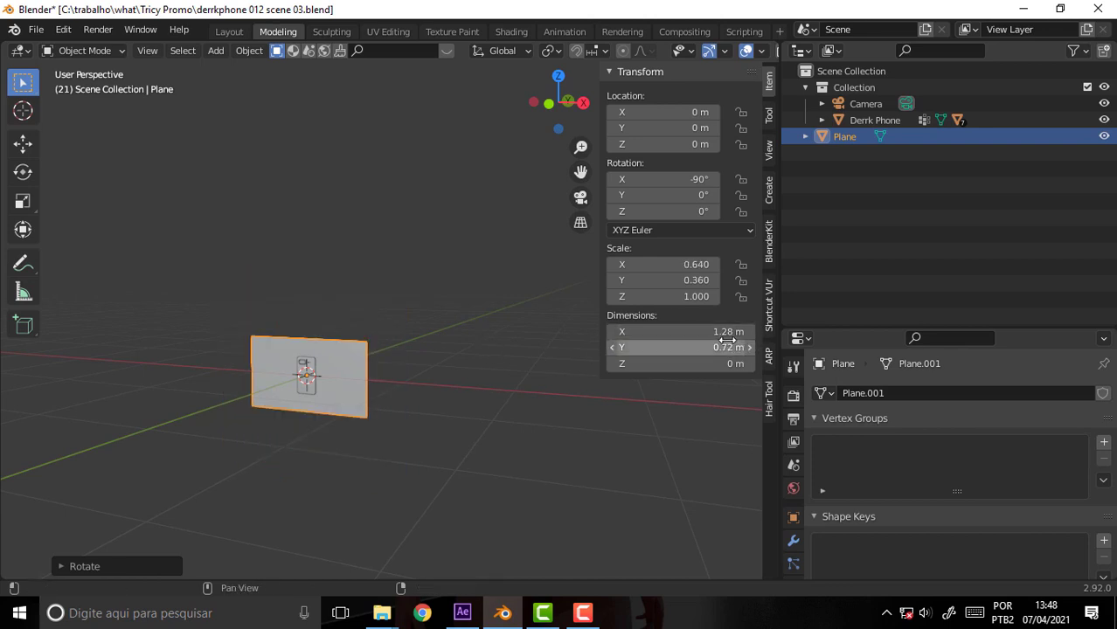
# Correct the plane to X 0.72 m by Y 1.28 m for a portrait shape
pyautogui.click(710, 331)
pyautogui.press('BackSpace')
pyautogui.write('.7')
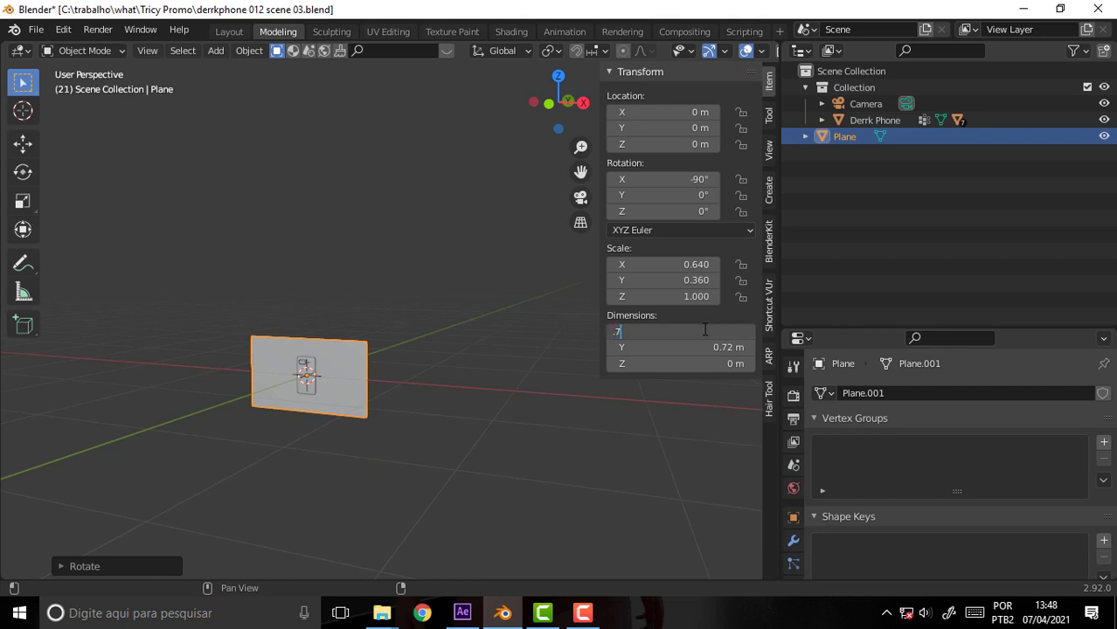
pyautogui.write('2')
pyautogui.press('Return')
pyautogui.click(718, 348)
pyautogui.write('1')
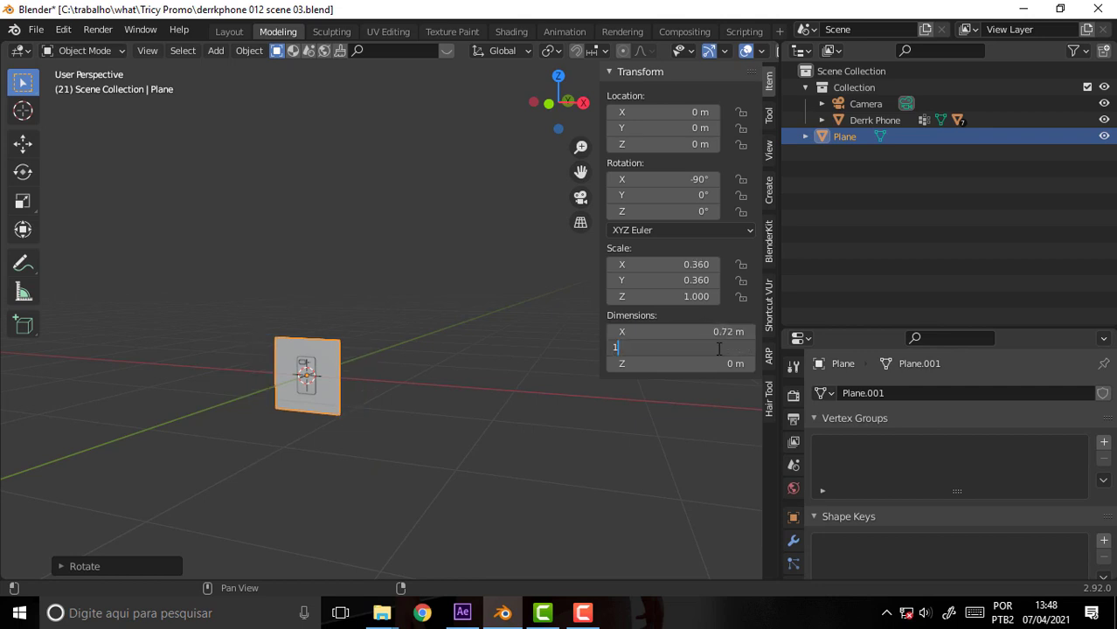
pyautogui.press('Return')
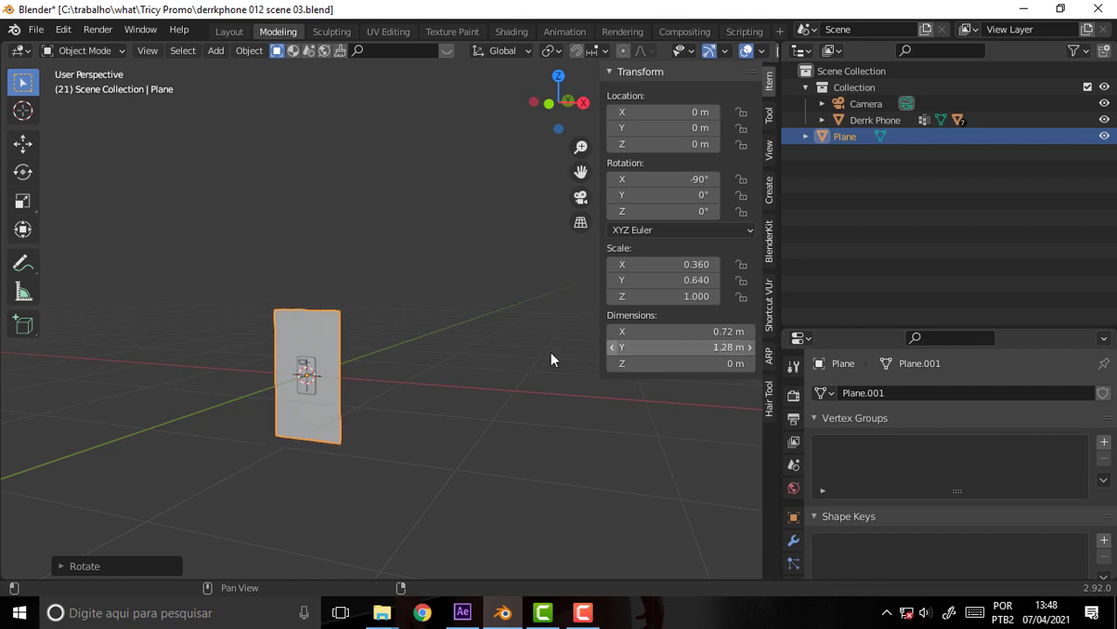
pyautogui.click(504, 338)
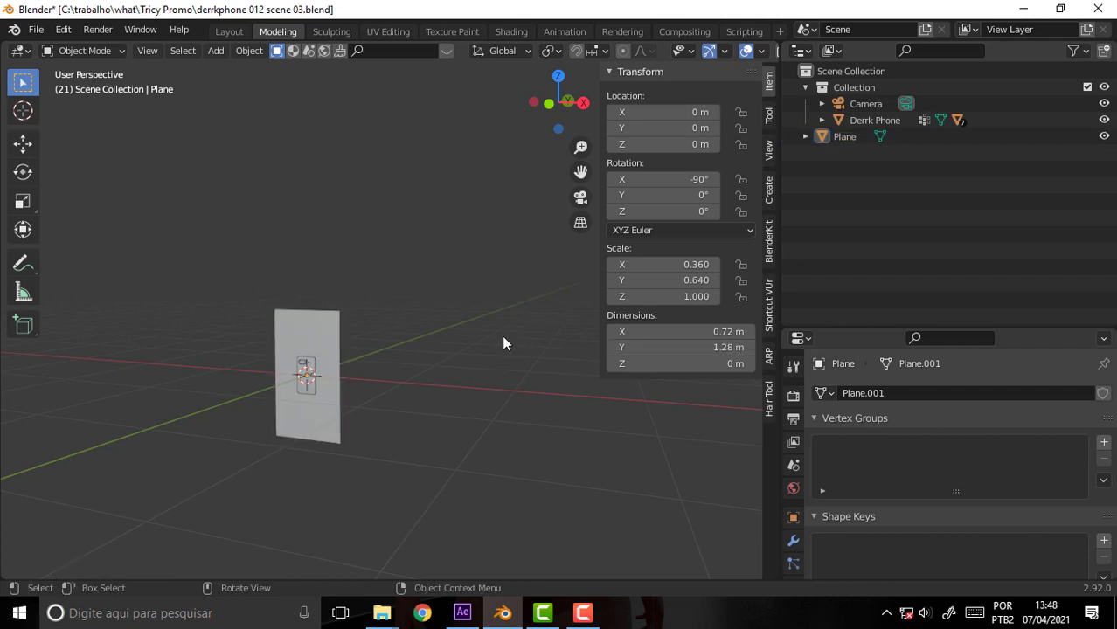
pyautogui.click(323, 338)
# Raise the plane along Z to 0.86362 m and orbit to check it above the phone
pyautogui.press('g')
pyautogui.press('z')
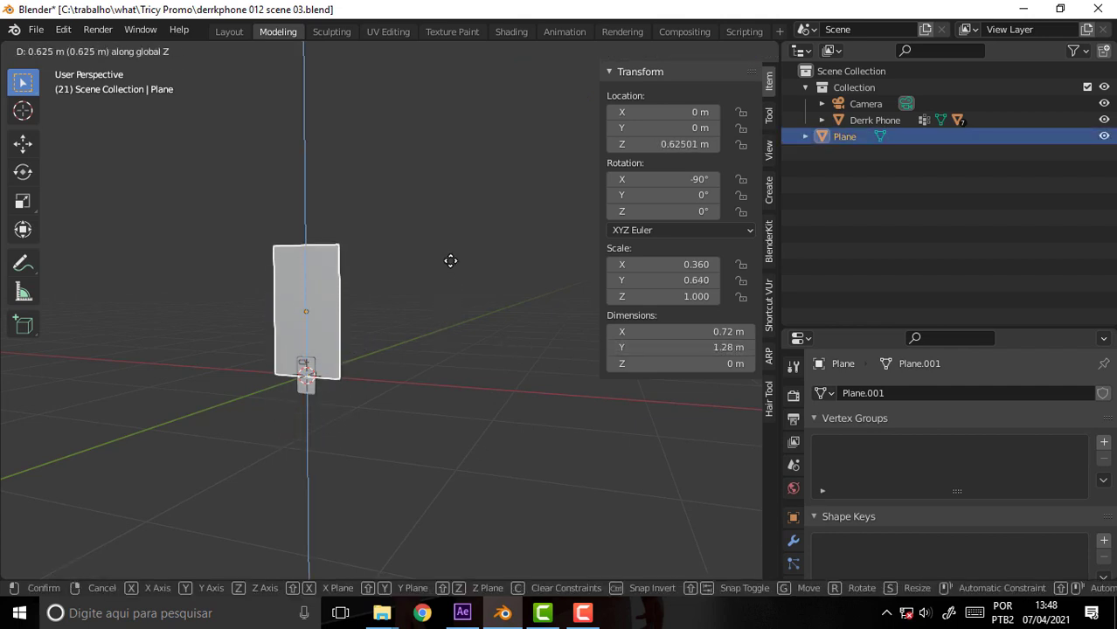
pyautogui.click(451, 246)
pyautogui.moveTo(449, 244)
pyautogui.mouseDown()
pyautogui.moveTo(429, 258)
pyautogui.moveTo(446, 250)
pyautogui.mouseUp()
pyautogui.scroll(2, 446, 250)
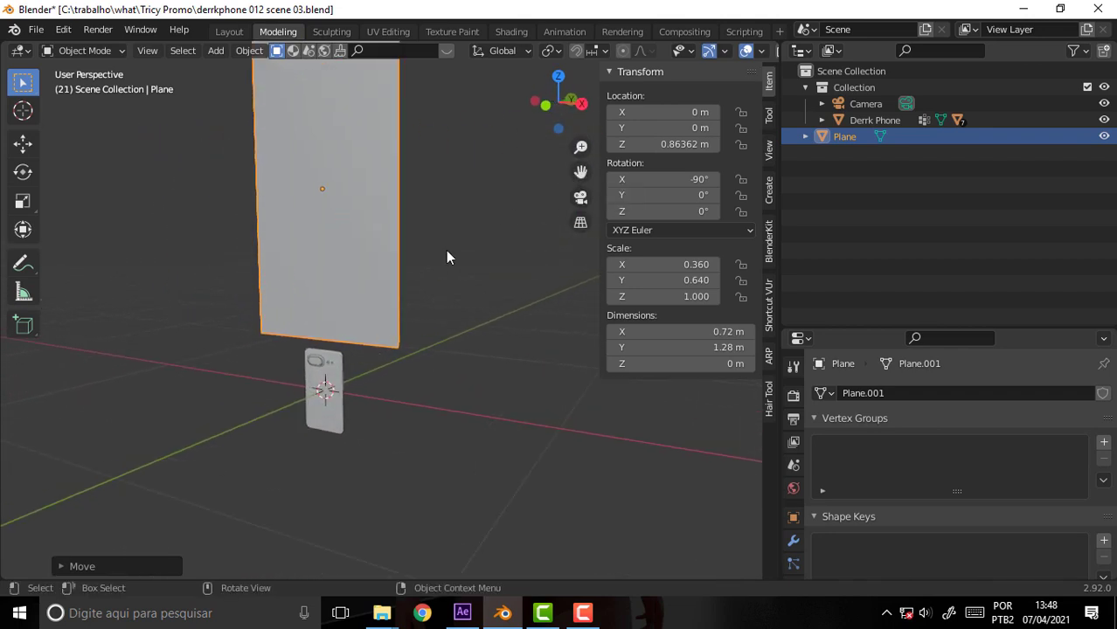
pyautogui.moveTo(496, 272)
pyautogui.mouseDown()
pyautogui.moveTo(251, 308)
pyautogui.moveTo(249, 279)
pyautogui.moveTo(592, 392)
pyautogui.mouseUp()
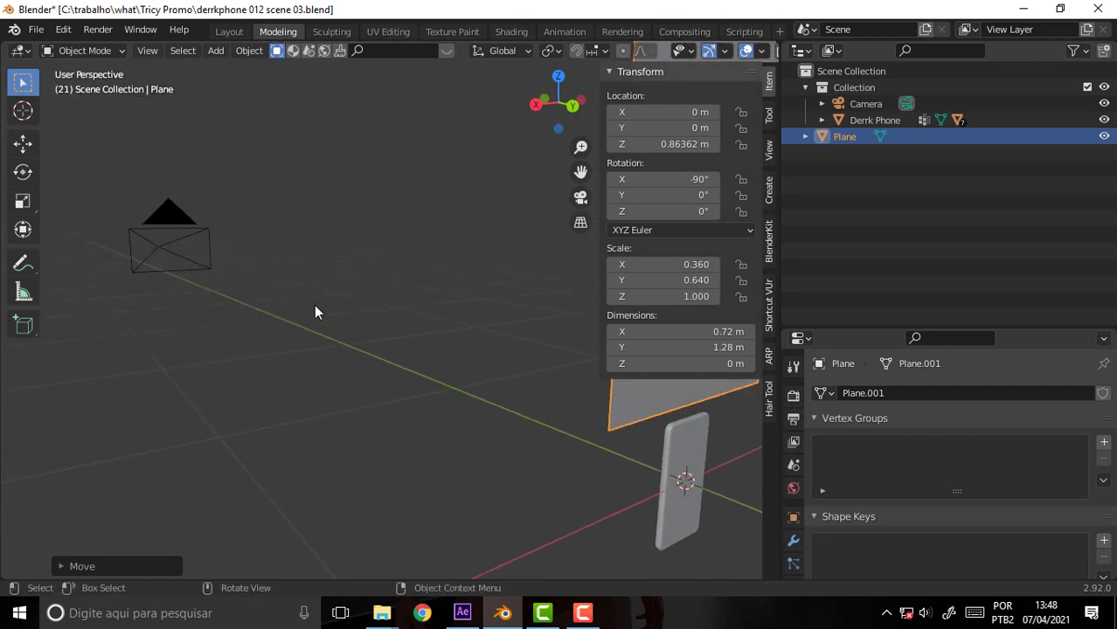
pyautogui.moveTo(316, 312)
pyautogui.mouseDown()
pyautogui.moveTo(500, 308)
pyautogui.moveTo(562, 275)
pyautogui.moveTo(556, 282)
pyautogui.mouseUp()
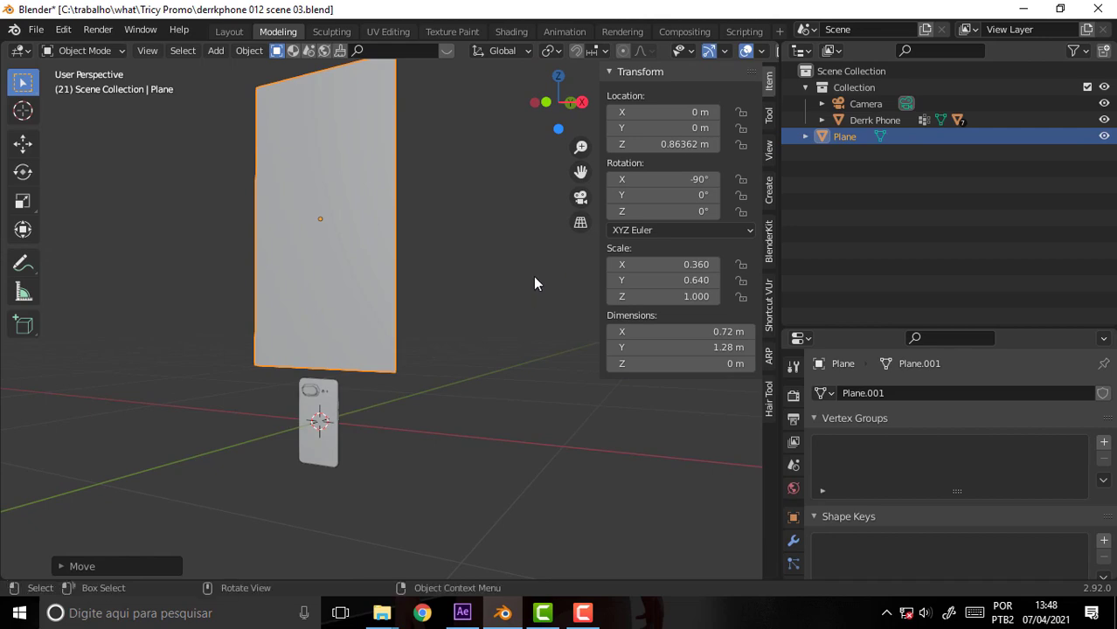
# Save the Blender scene over the existing file scene 07 derrk.blend via Save As
pyautogui.click(37, 30)
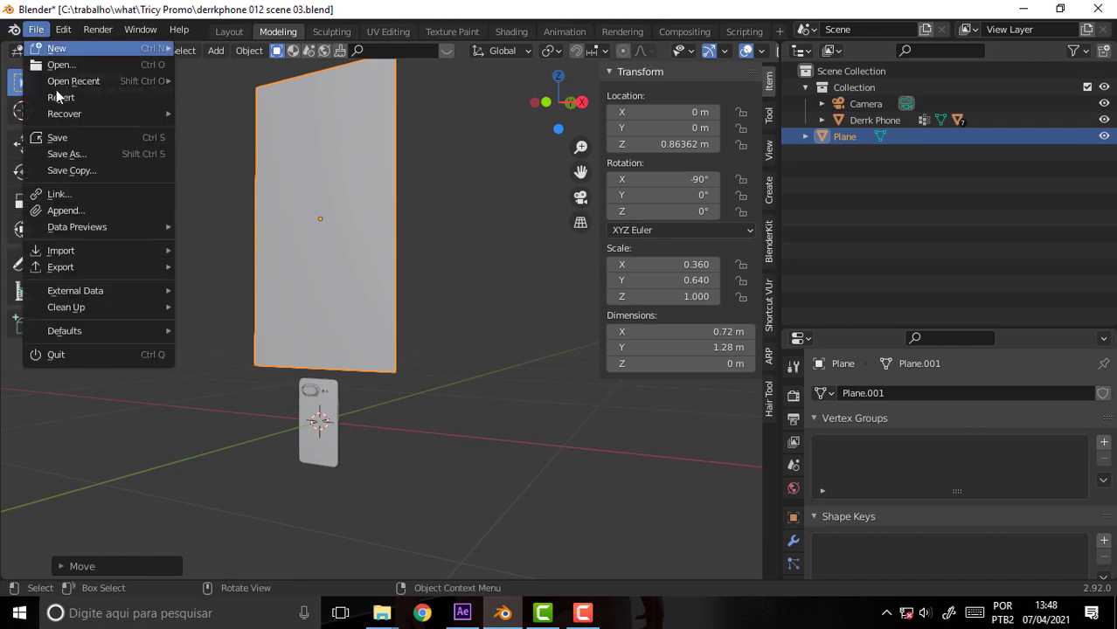
pyautogui.click(92, 154)
pyautogui.scroll(-8, 574, 426)
pyautogui.scroll(-4, 571, 428)
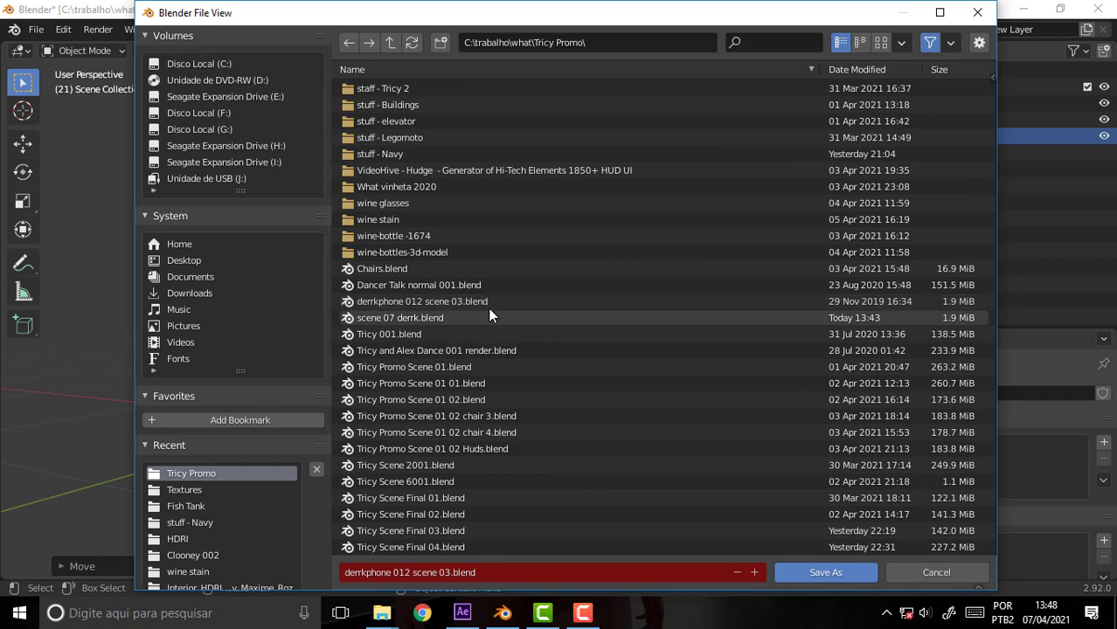
pyautogui.scroll(-7, 487, 307)
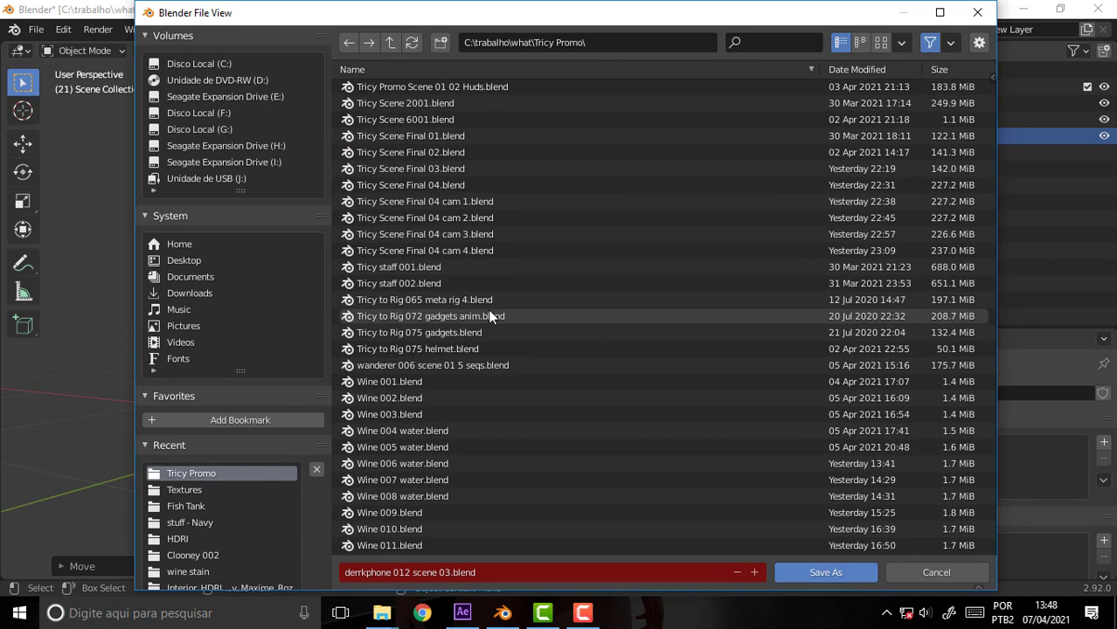
pyautogui.scroll(3, 490, 316)
pyautogui.scroll(2, 487, 315)
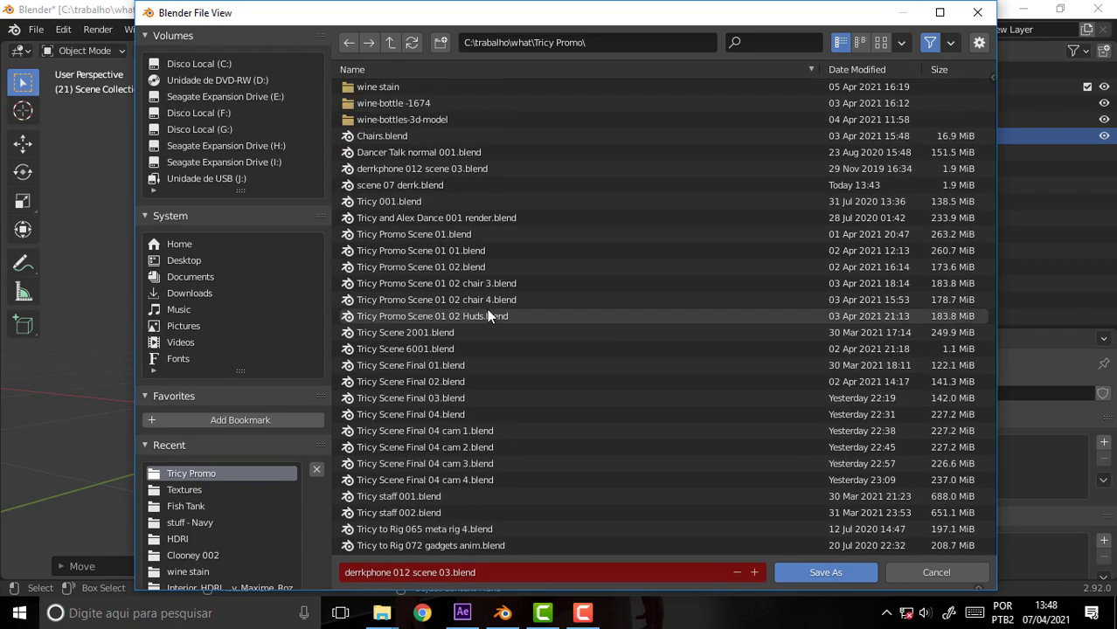
pyautogui.click(388, 188)
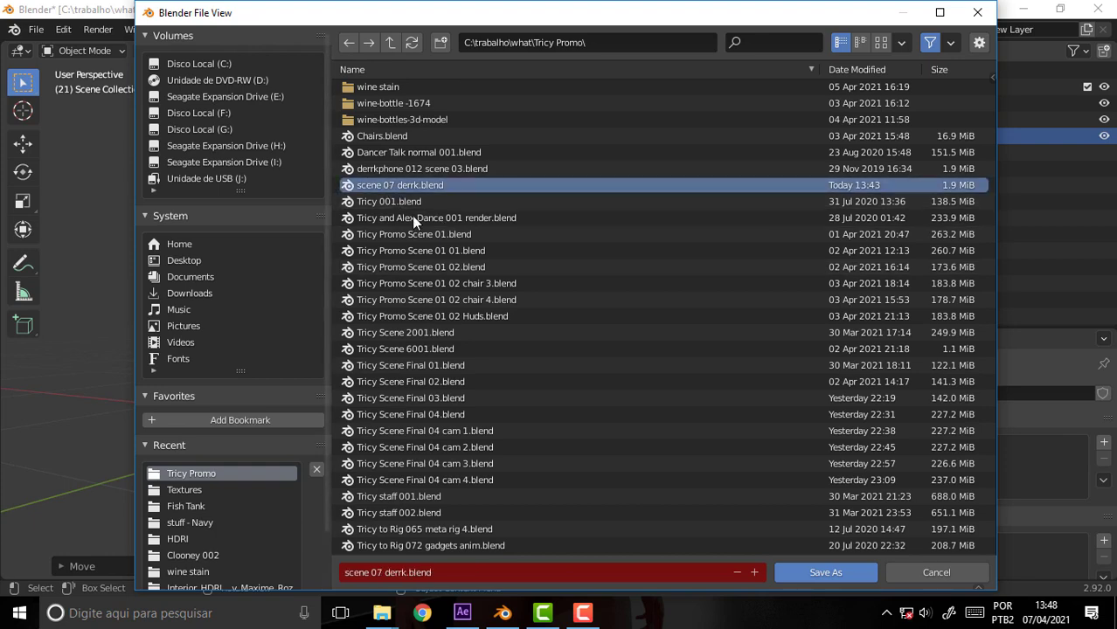
pyautogui.click(818, 568)
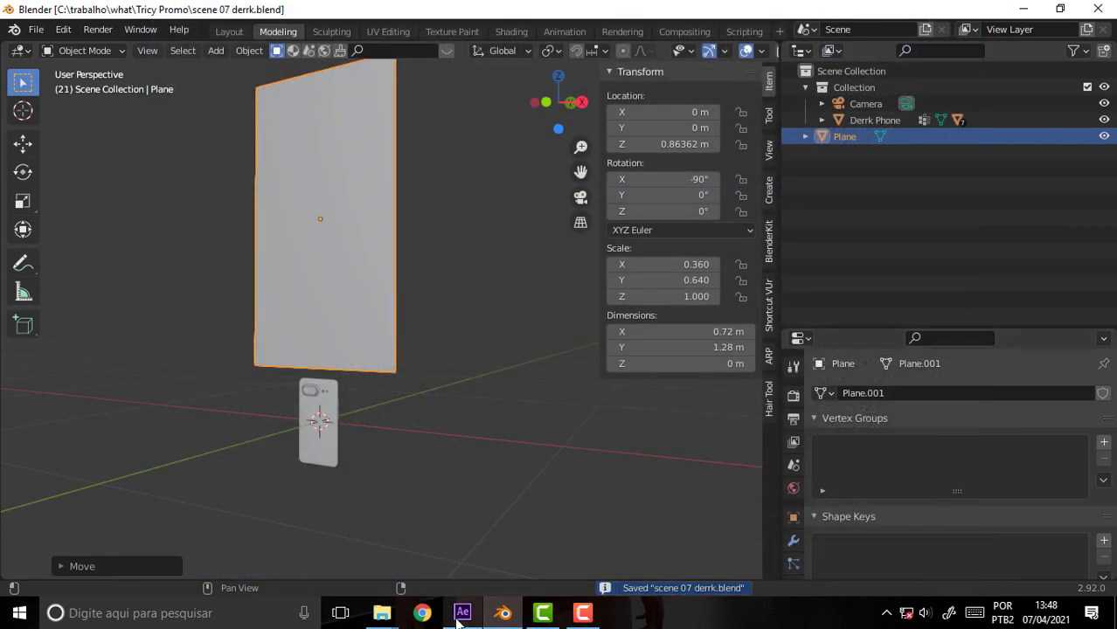
pyautogui.click(462, 613)
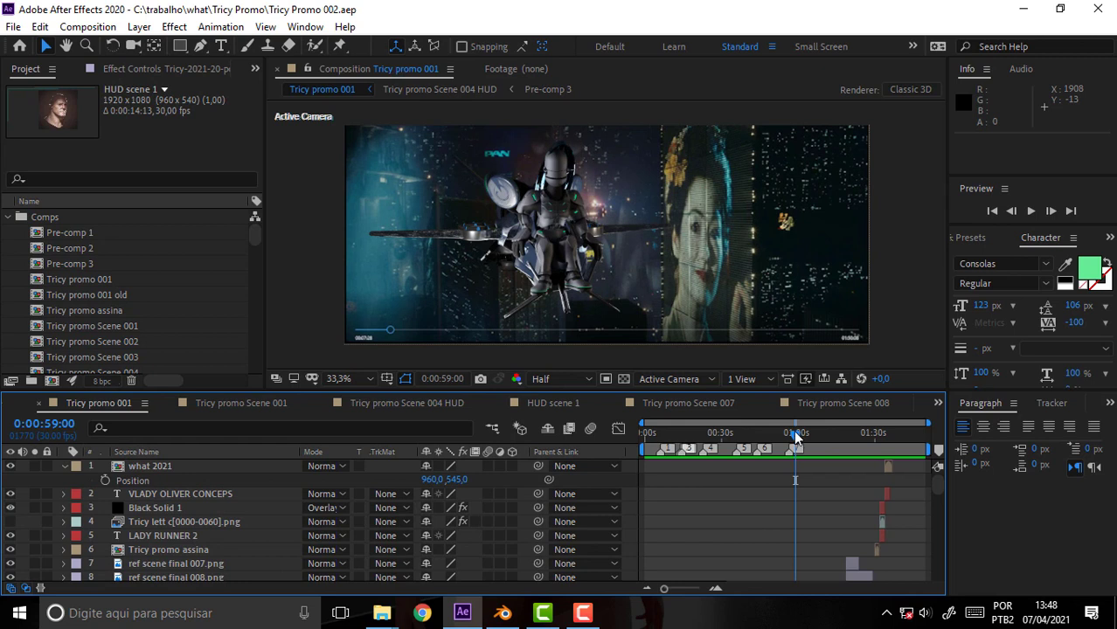
pyautogui.click(796, 434)
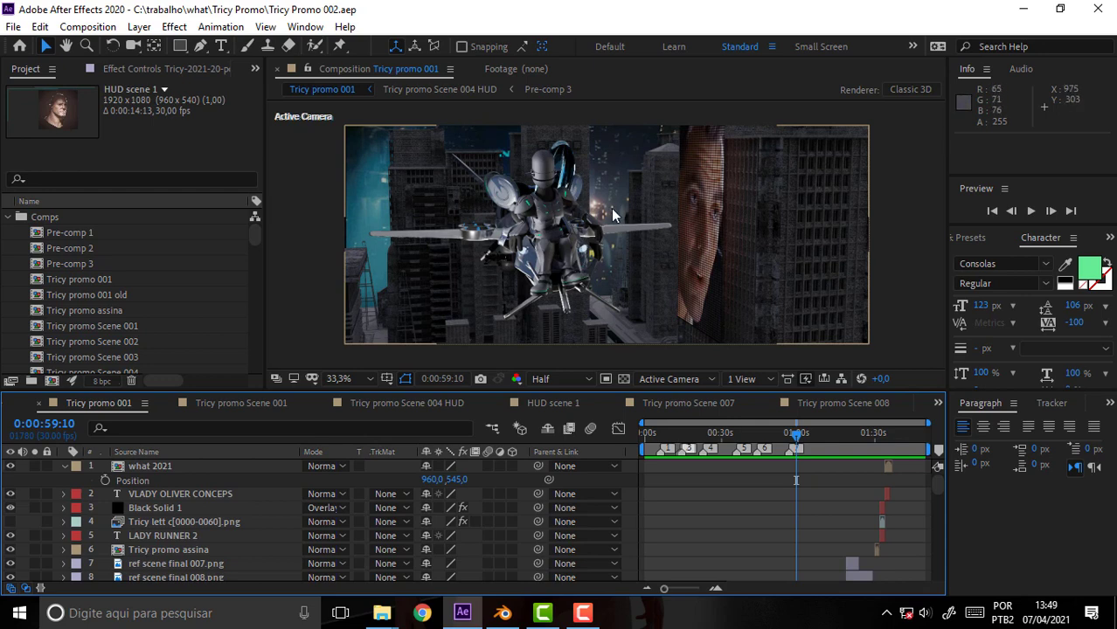
pyautogui.click(503, 612)
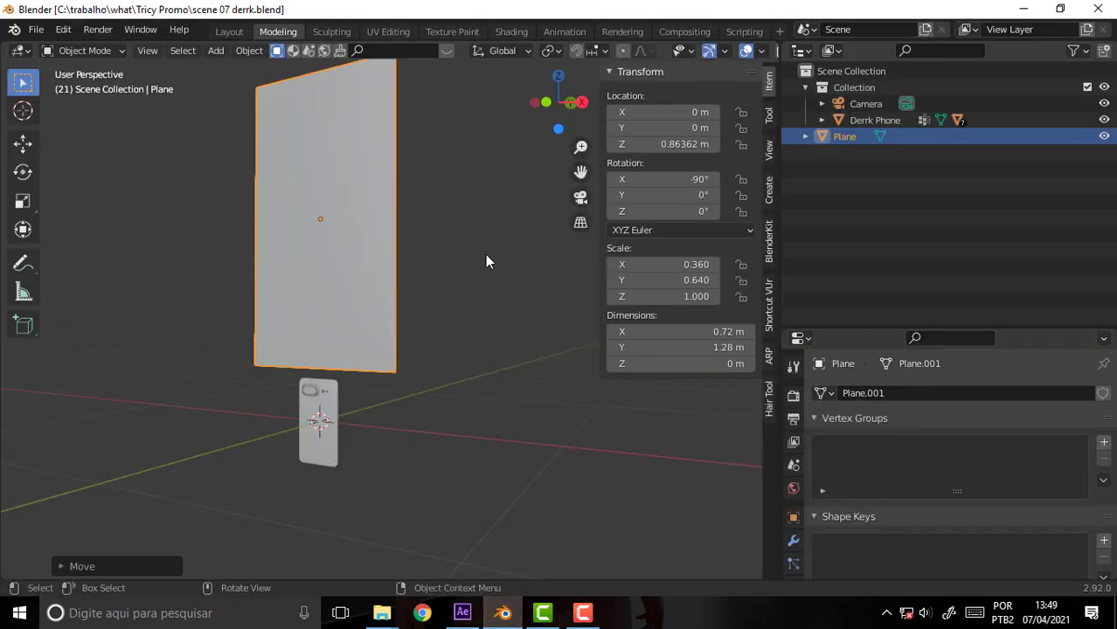
# Orbit the viewport around the plane and phone, then return to After Effects
pyautogui.moveTo(486, 261); pyautogui.dragTo(541, 271)
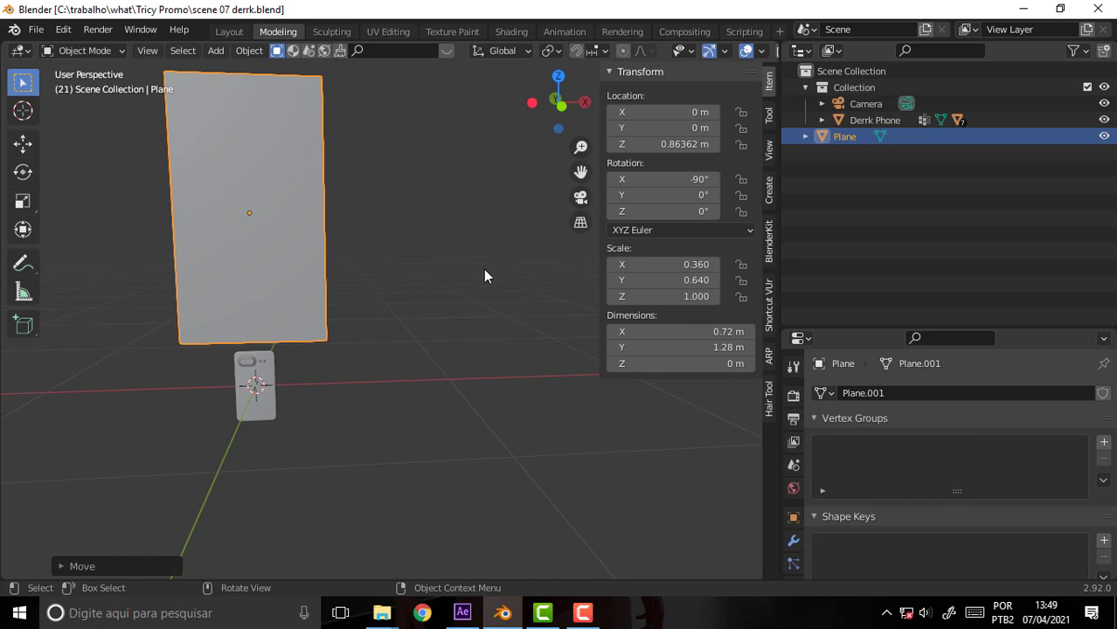
pyautogui.click(463, 614)
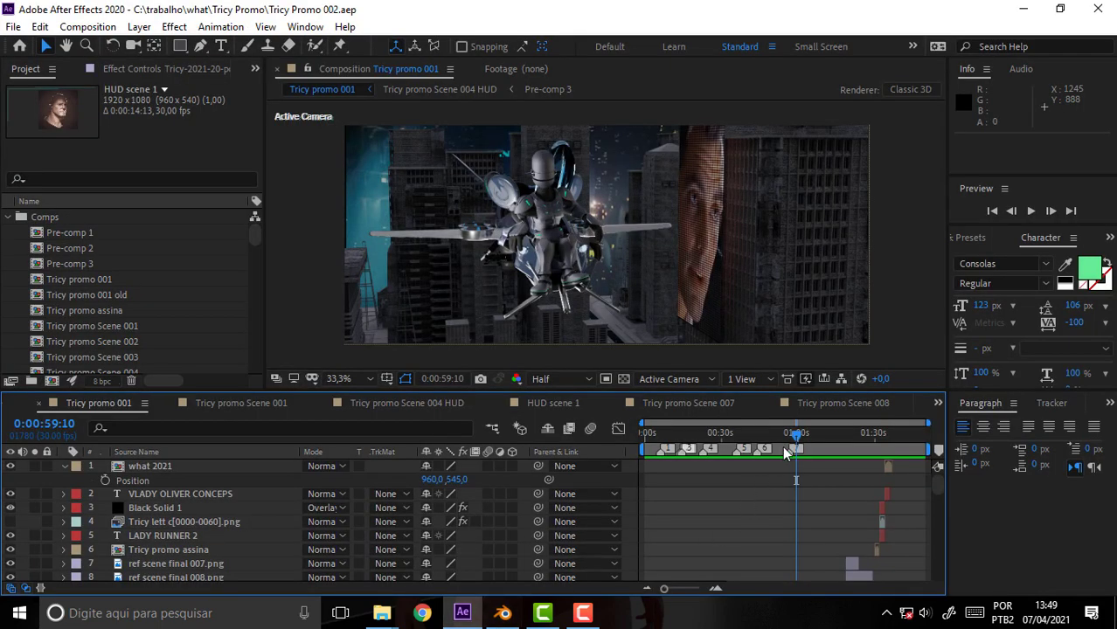
# Scrub the Tricy promo 001 timeline back and forth to review its shots
pyautogui.moveTo(797, 444); pyautogui.dragTo(671, 431)
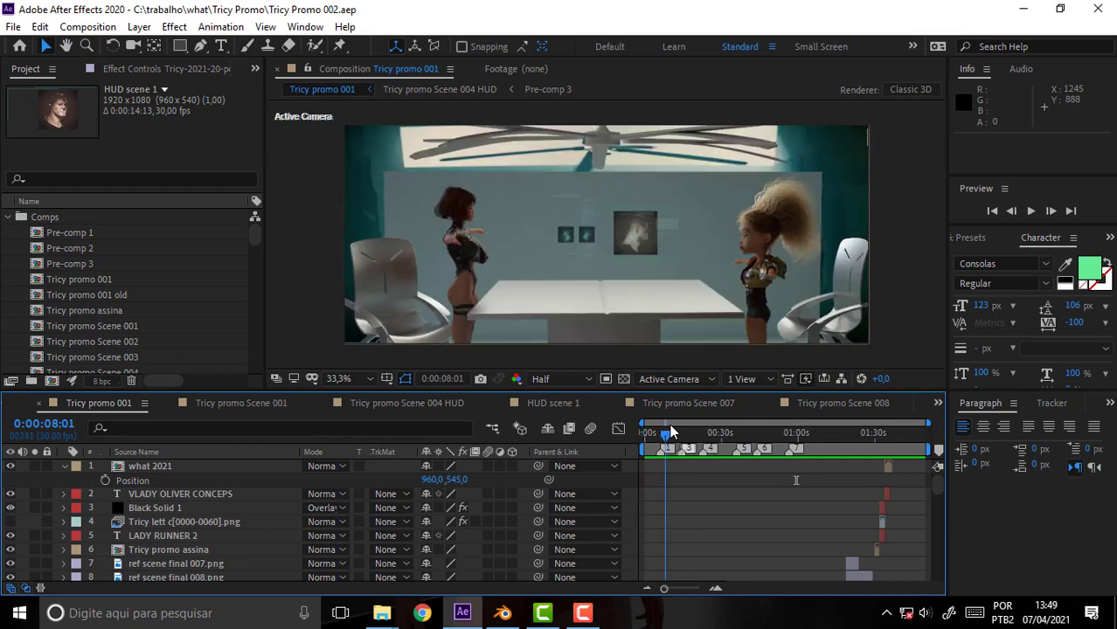
pyautogui.moveTo(670, 431)
pyautogui.mouseDown()
pyautogui.moveTo(855, 454)
pyautogui.moveTo(838, 447)
pyautogui.mouseUp()
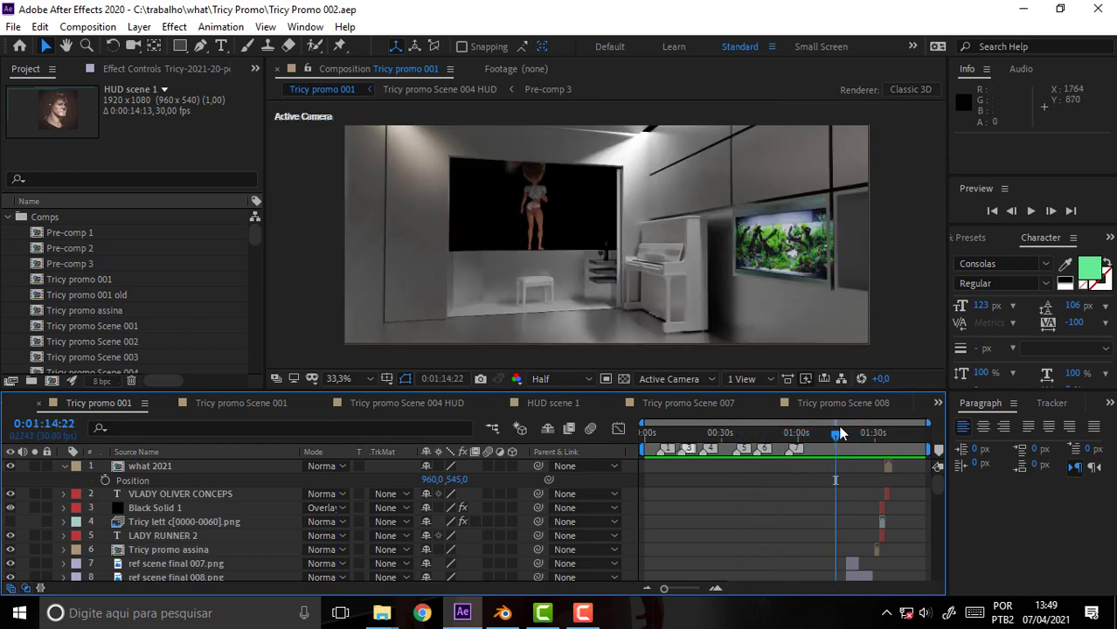
pyautogui.moveTo(831, 439); pyautogui.dragTo(672, 449)
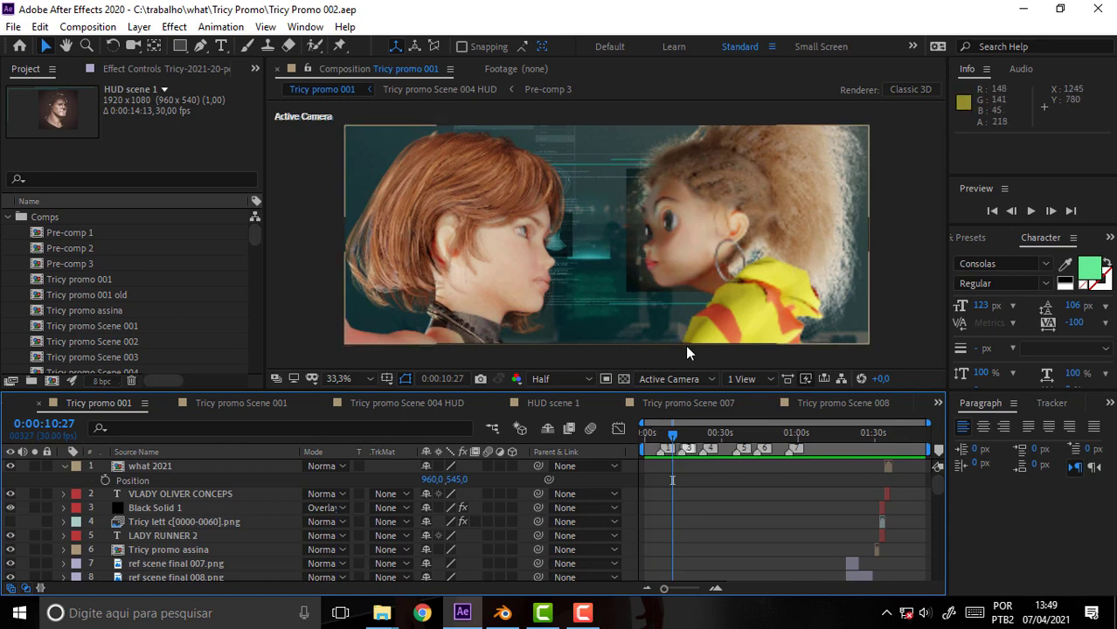
# Glance at Blender, then return the composition's current time to 0:00:00:00
pyautogui.click(502, 612)
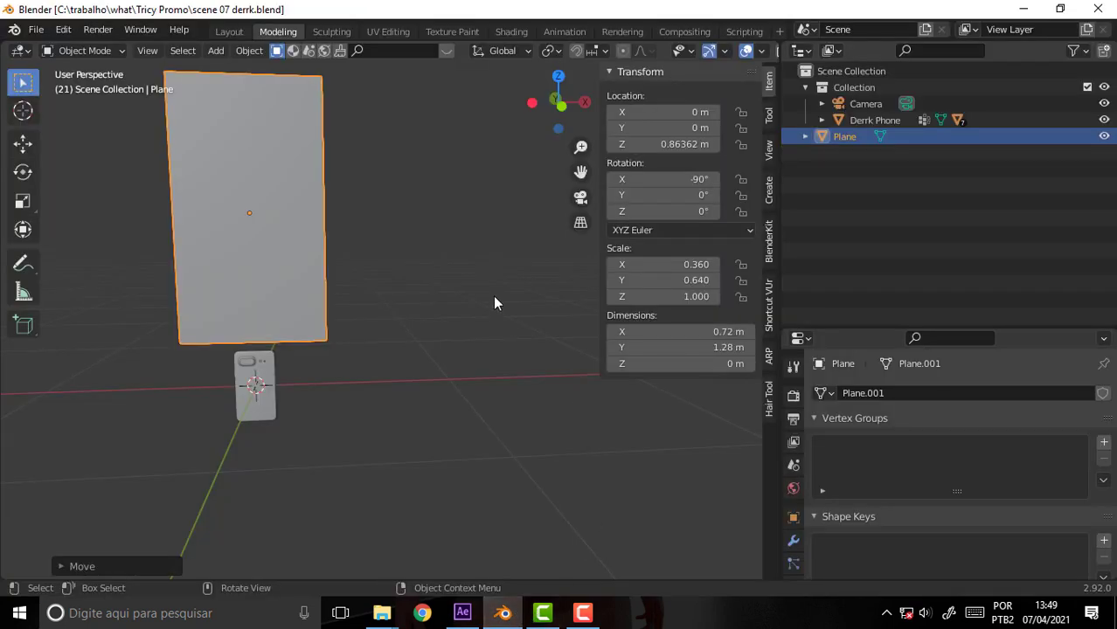
pyautogui.click(462, 612)
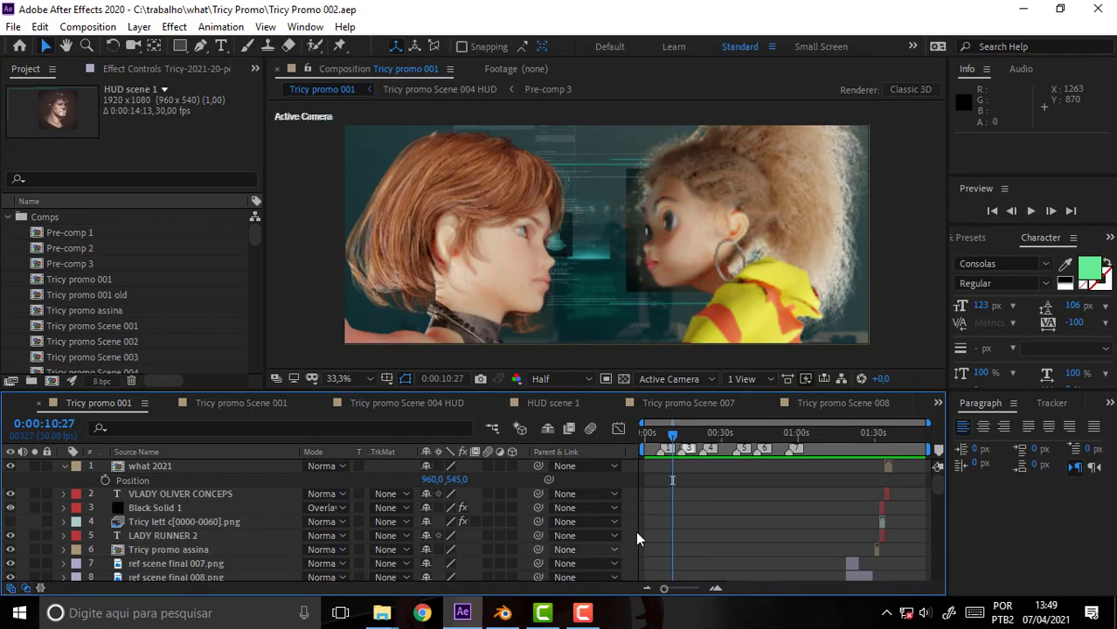
pyautogui.click(711, 434)
pyautogui.press('Home')
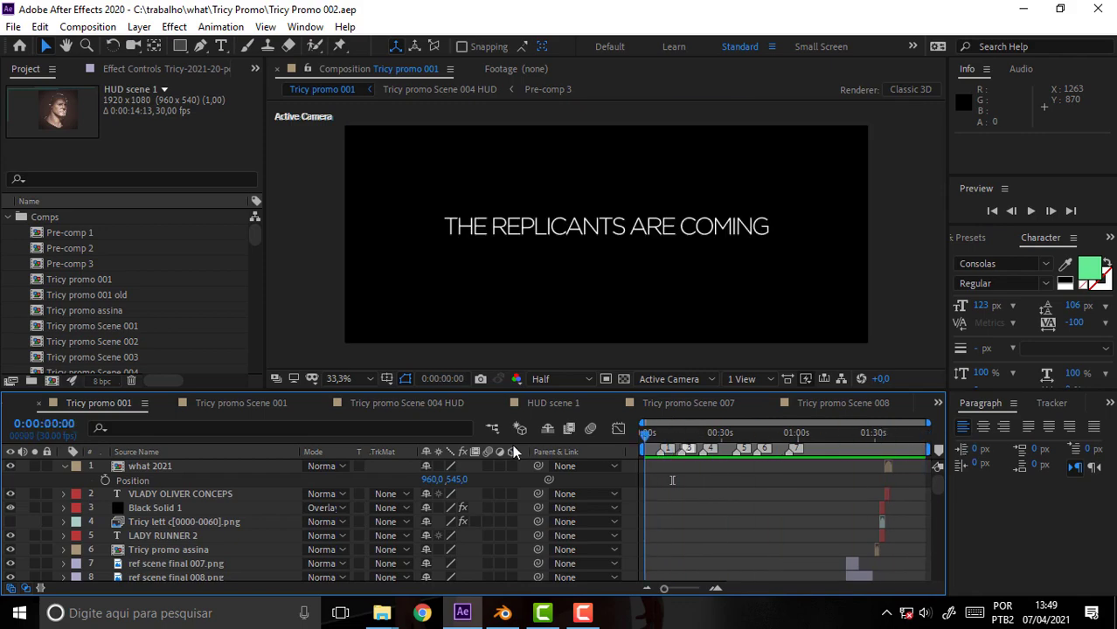
# Start a new empty After Effects project
pyautogui.click(13, 27)
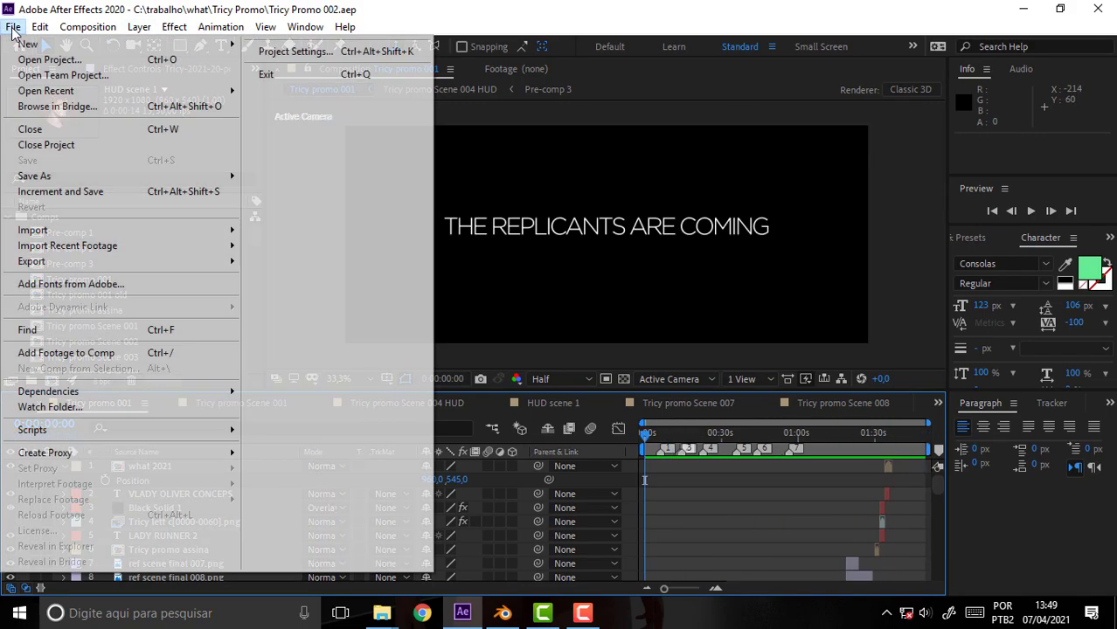
pyautogui.moveTo(80, 47)
pyautogui.click(302, 46)
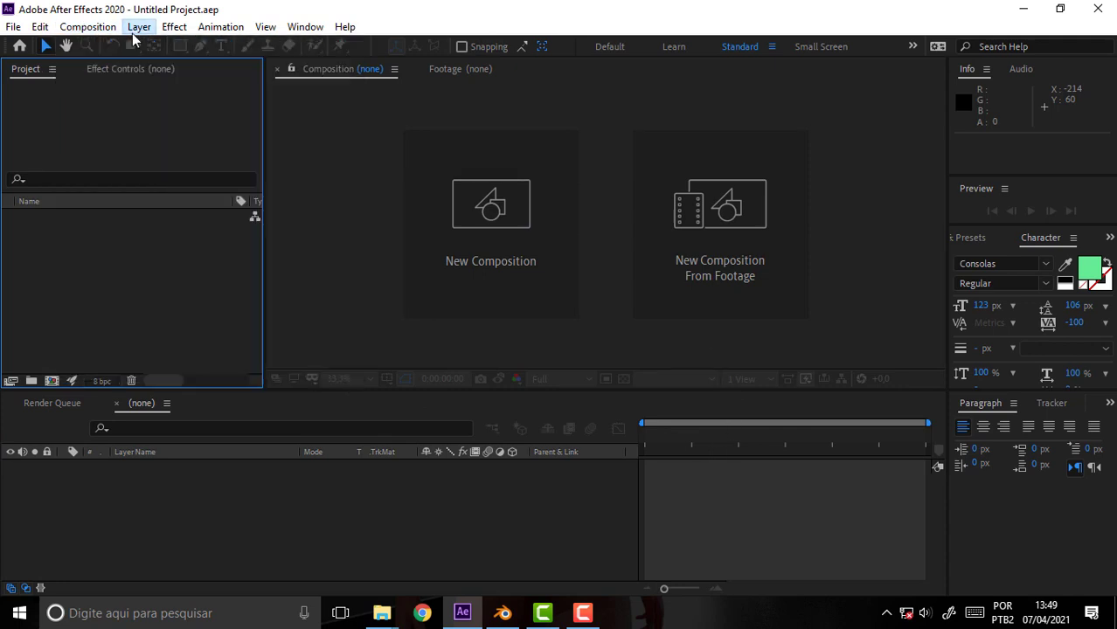
# Create a 1280×720, 10-second composition named Derrk Phone 001
pyautogui.click(97, 27)
pyautogui.click(113, 46)
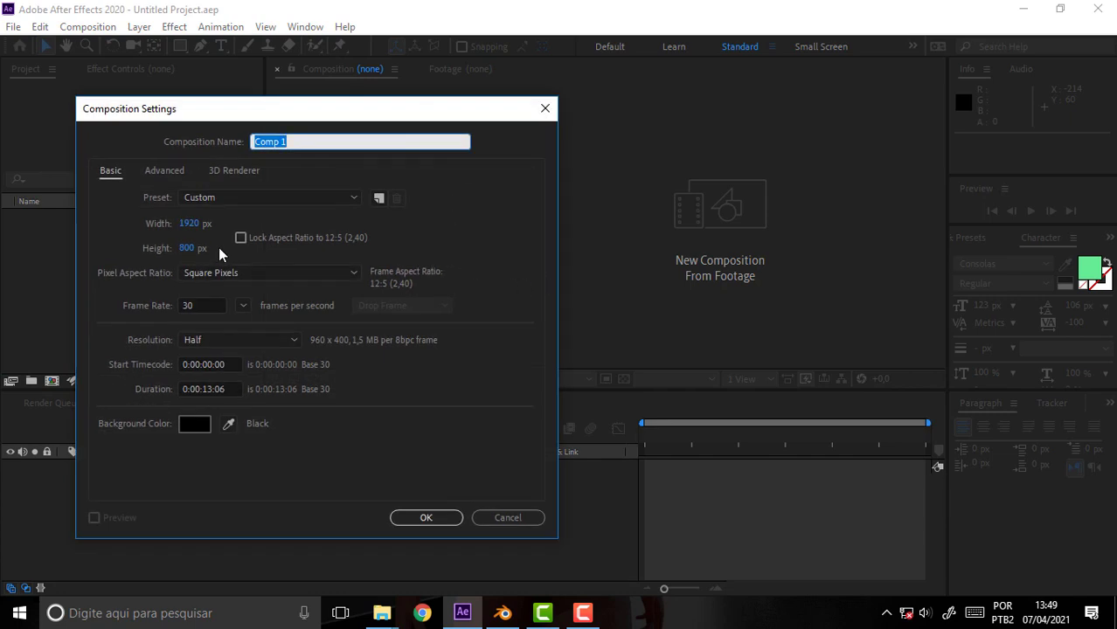
pyautogui.click(184, 225)
pyautogui.write('1')
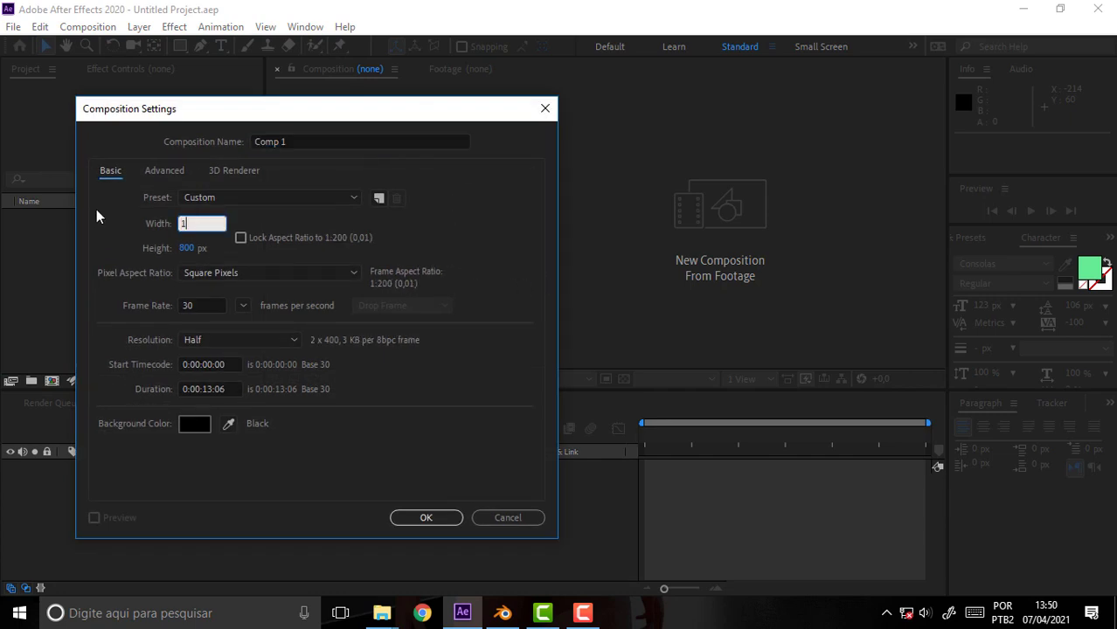
pyautogui.write('280')
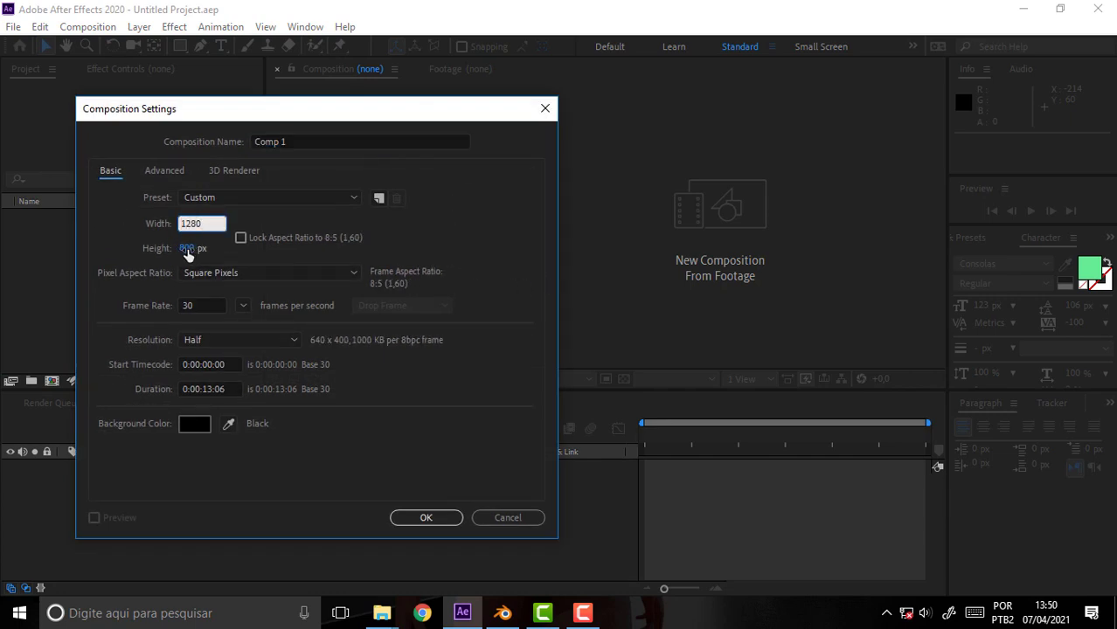
pyautogui.click(188, 249)
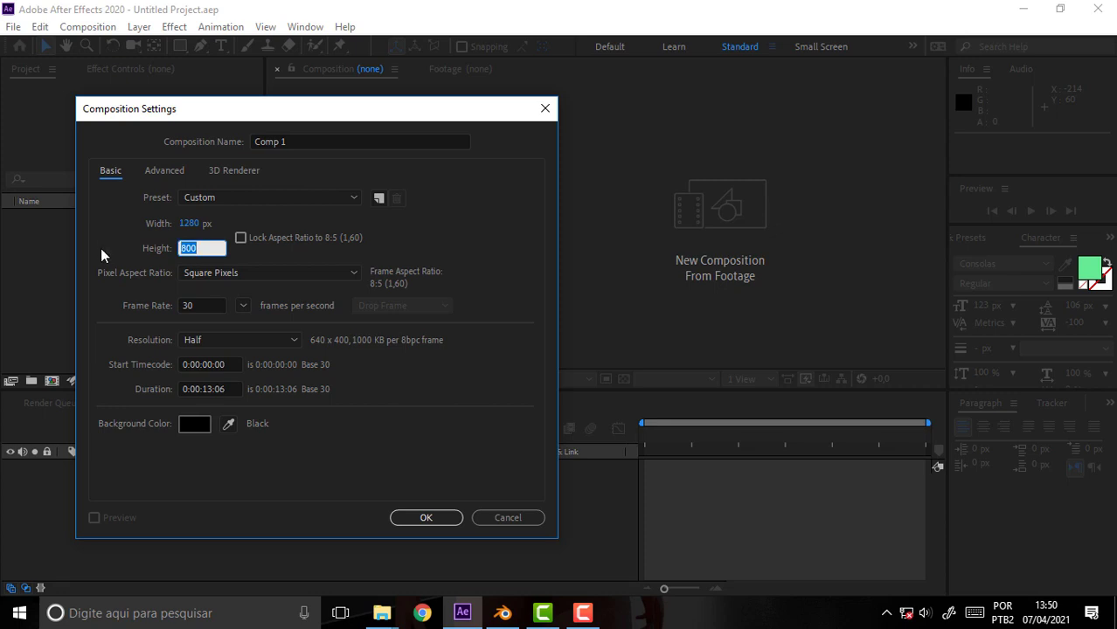
pyautogui.write('720')
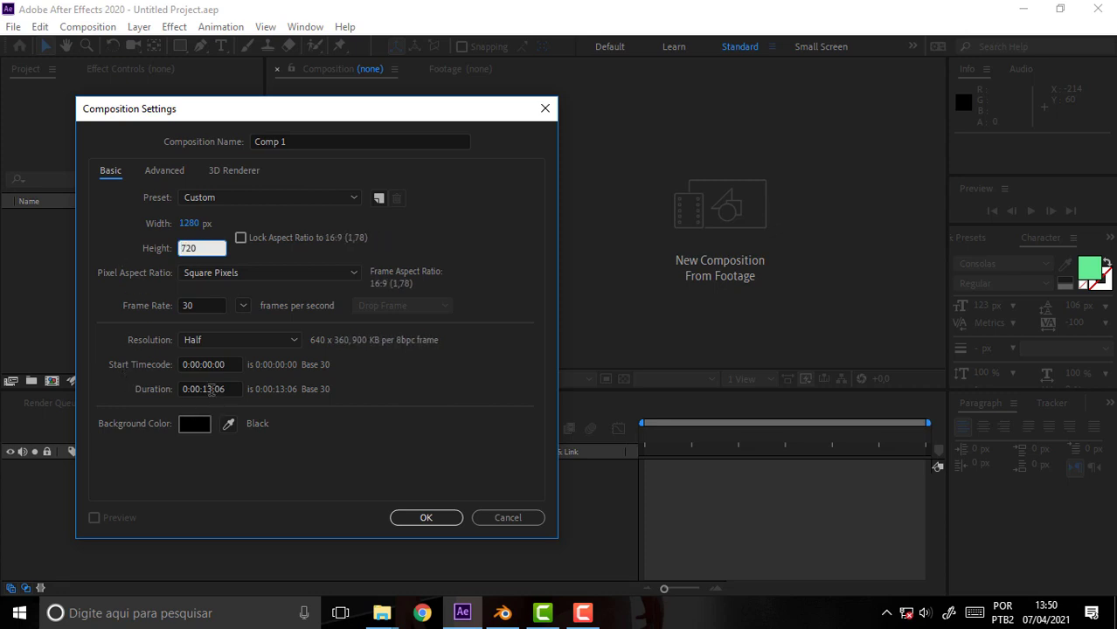
pyautogui.click(210, 389)
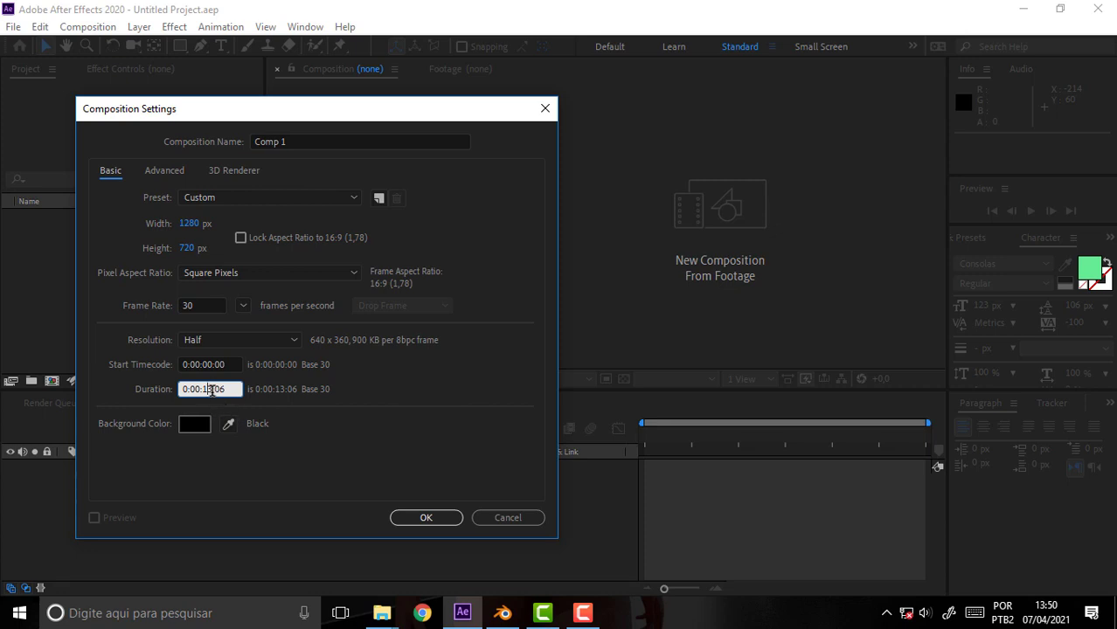
pyautogui.write('0:')
pyautogui.press('BackSpace')
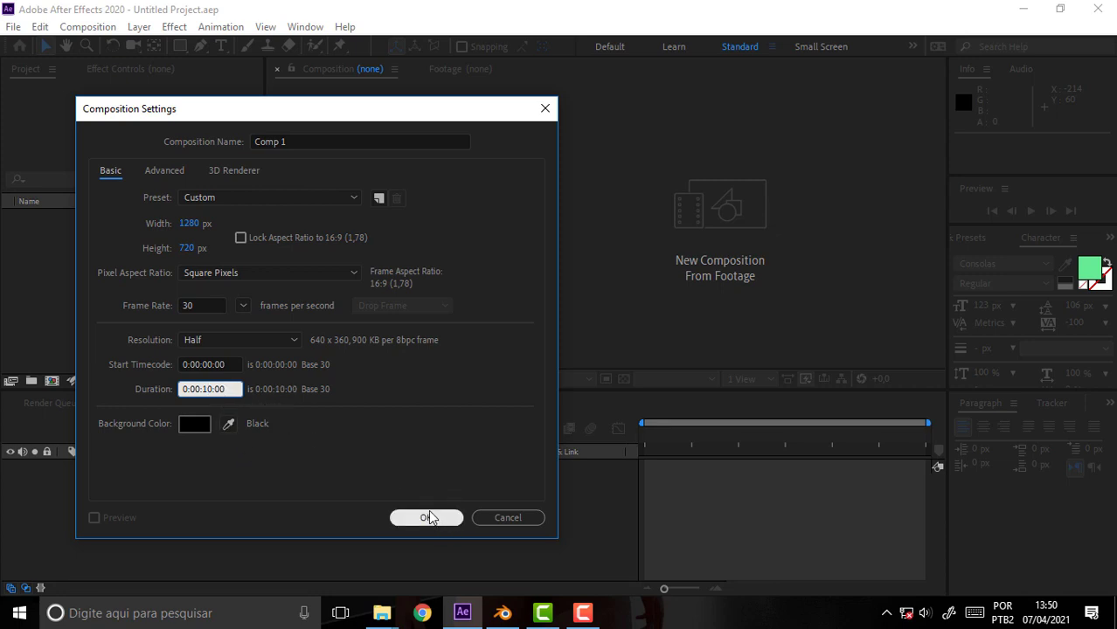
pyautogui.click(301, 142)
pyautogui.moveTo(302, 143); pyautogui.dragTo(128, 142)
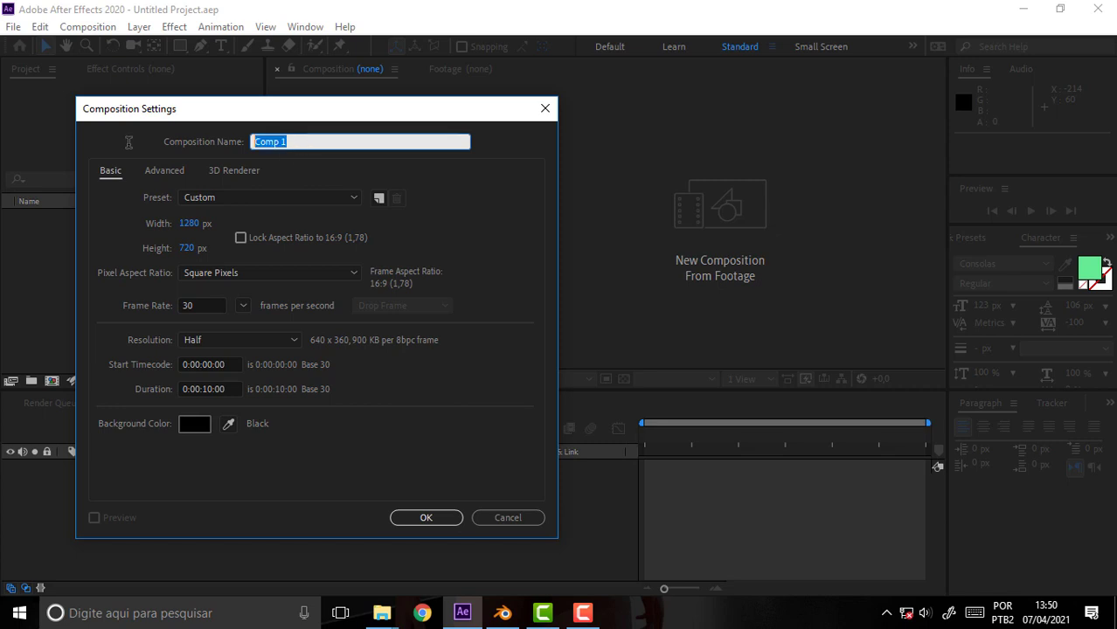
pyautogui.write('Derrk ')
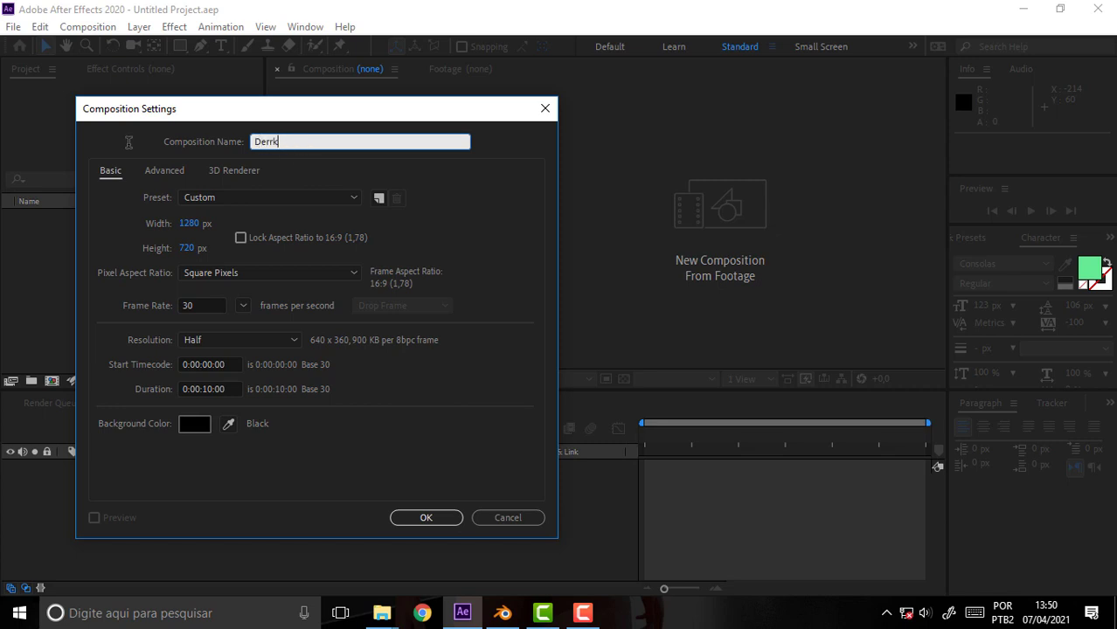
pyautogui.write('Phone 001')
pyautogui.click(425, 518)
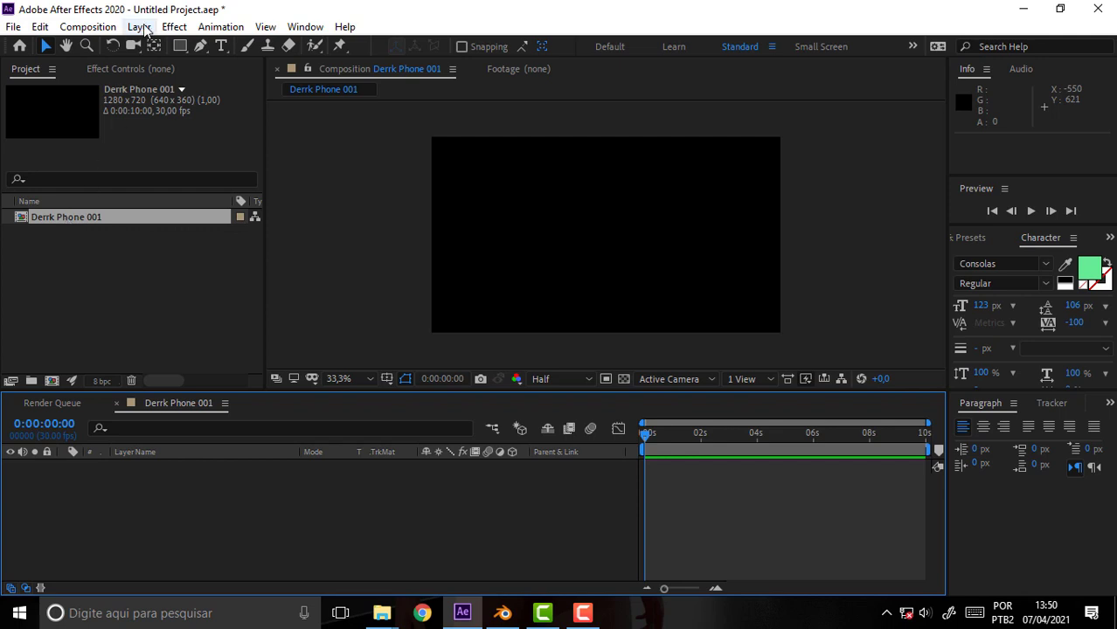
# Change Derrk Phone 001's composition settings to width 720 and height 1280
pyautogui.click(88, 26)
pyautogui.click(149, 73)
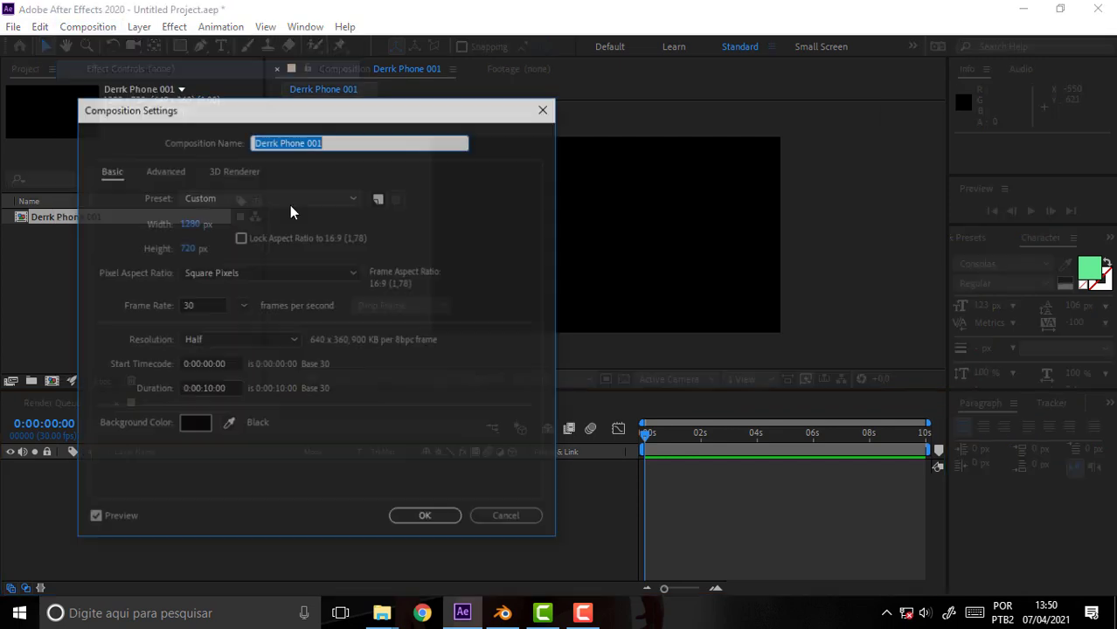
pyautogui.click(189, 229)
pyautogui.write('7')
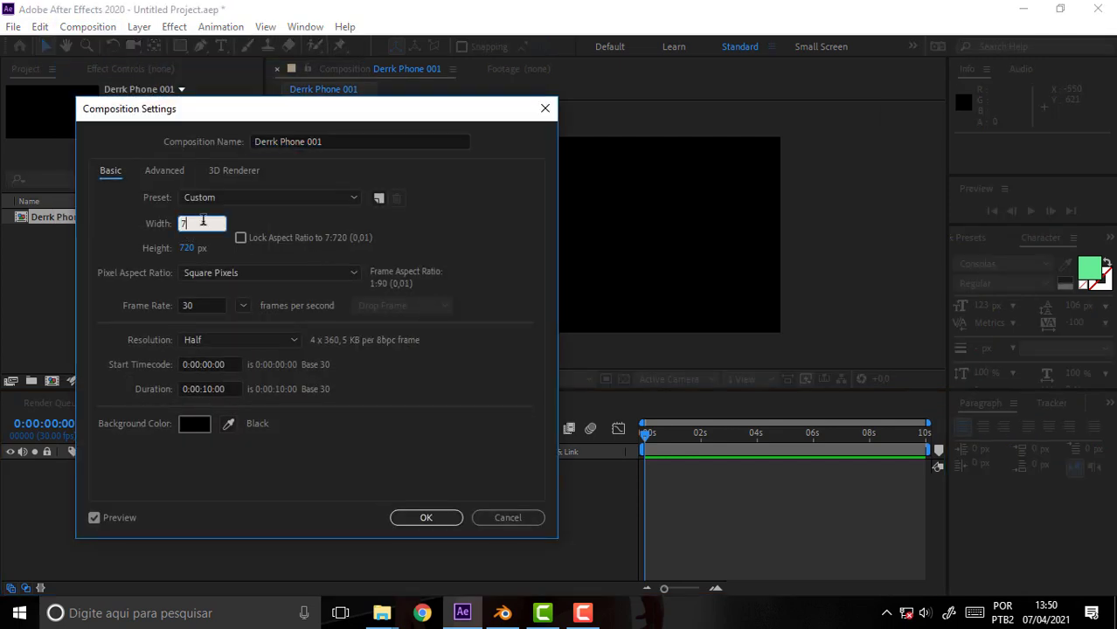
pyautogui.write('20')
pyautogui.click(198, 249)
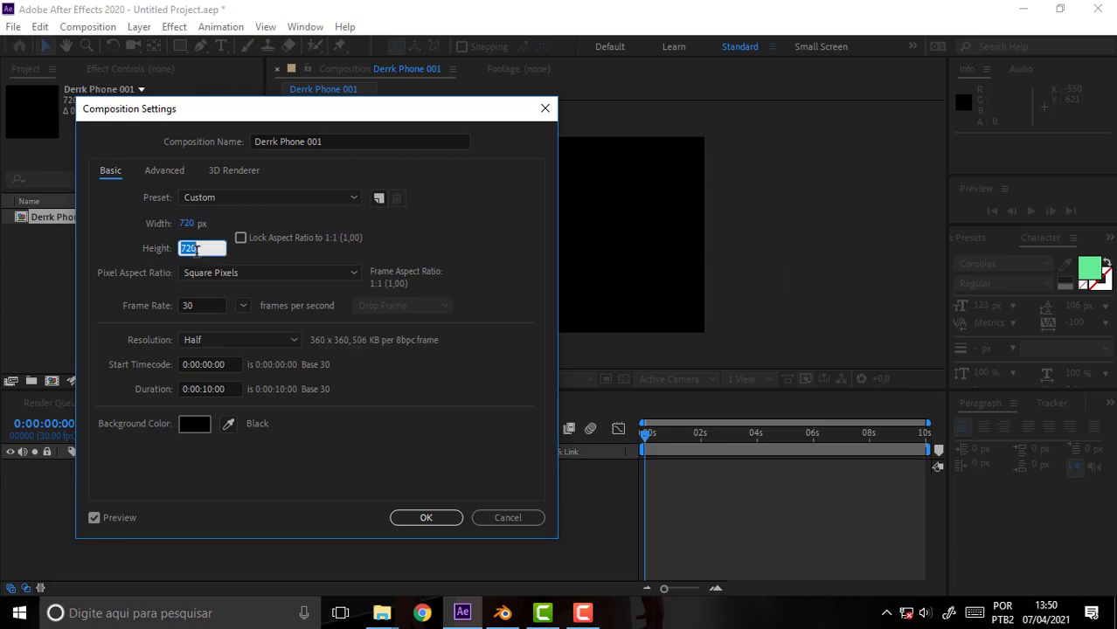
pyautogui.write('1280')
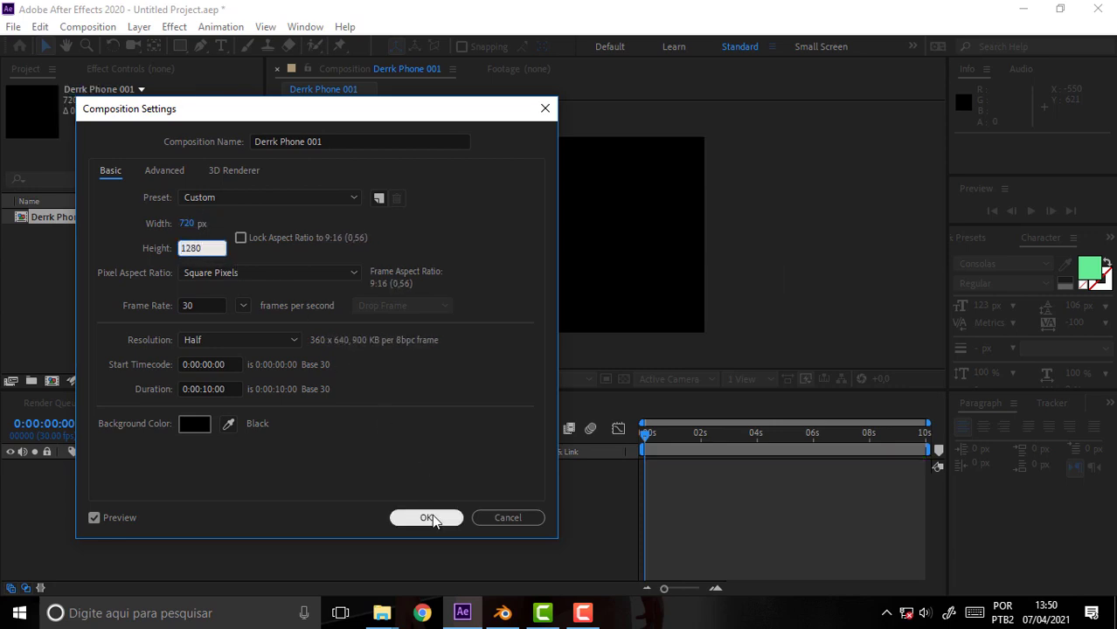
pyautogui.click(425, 518)
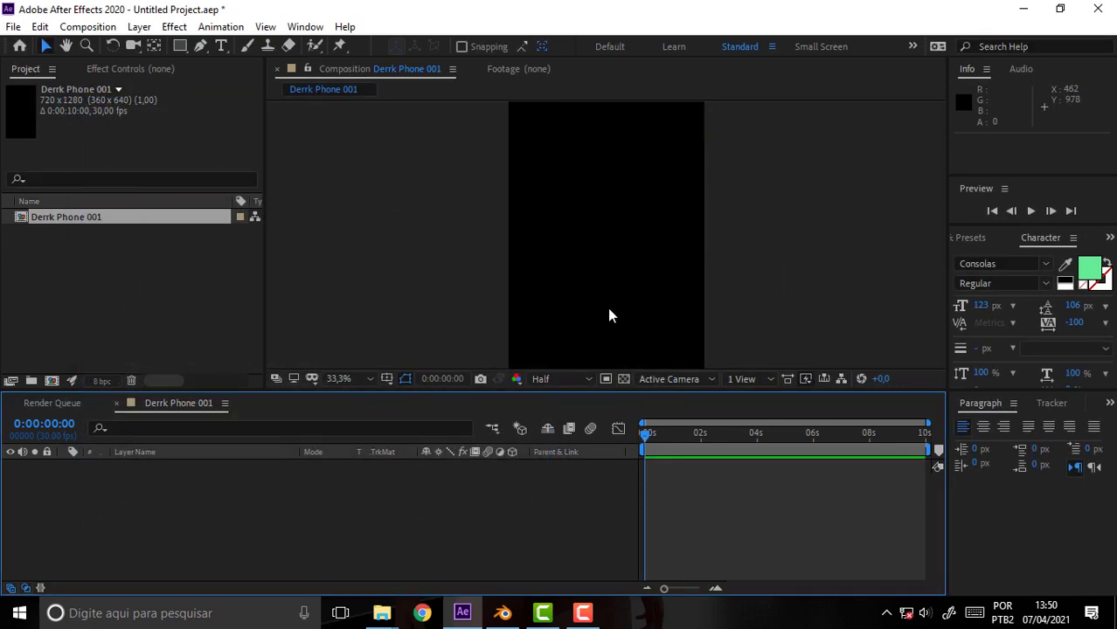
# Set the viewer magnification to 25% and enlarge the viewer panel
pyautogui.click(350, 377)
pyautogui.click(351, 201)
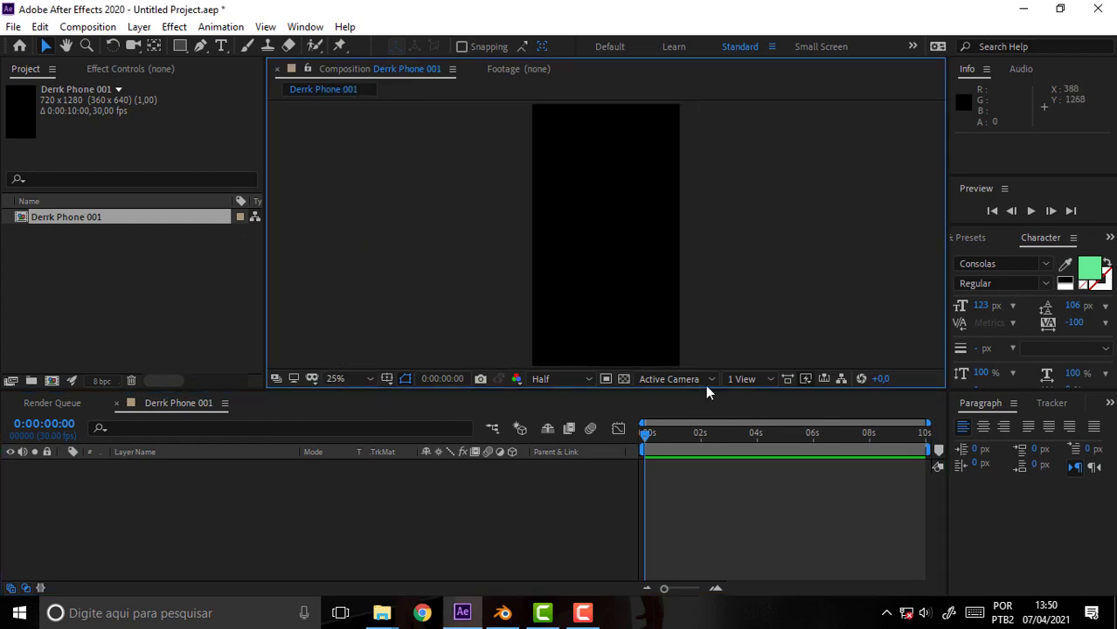
pyautogui.moveTo(706, 389); pyautogui.dragTo(702, 424)
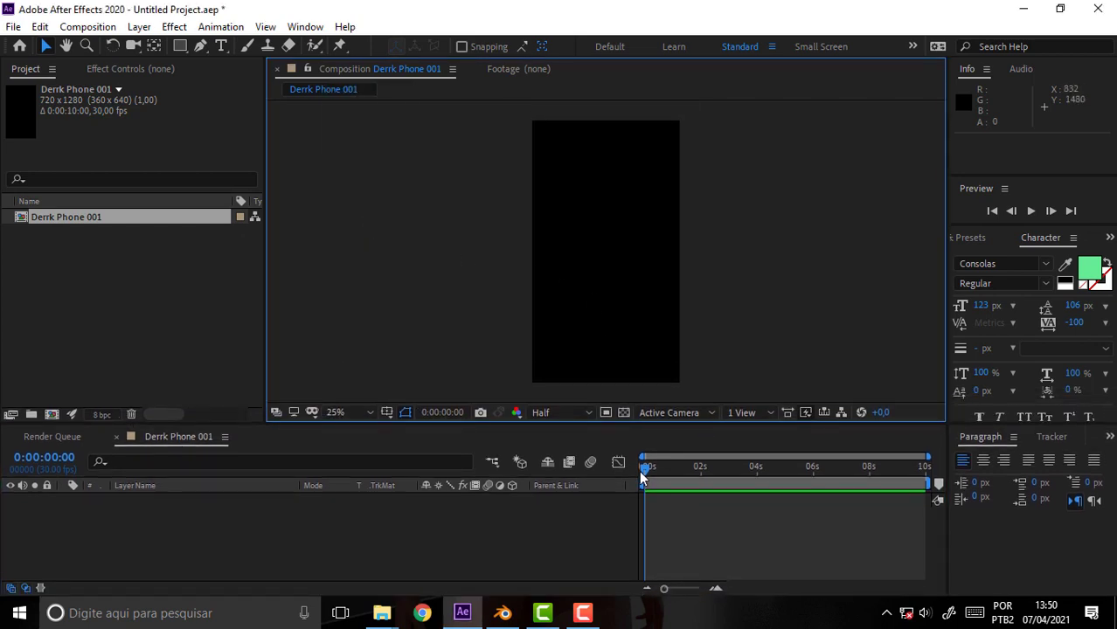
pyautogui.moveTo(639, 471)
pyautogui.mouseDown()
pyautogui.moveTo(887, 472)
pyautogui.moveTo(579, 475)
pyautogui.mouseUp()
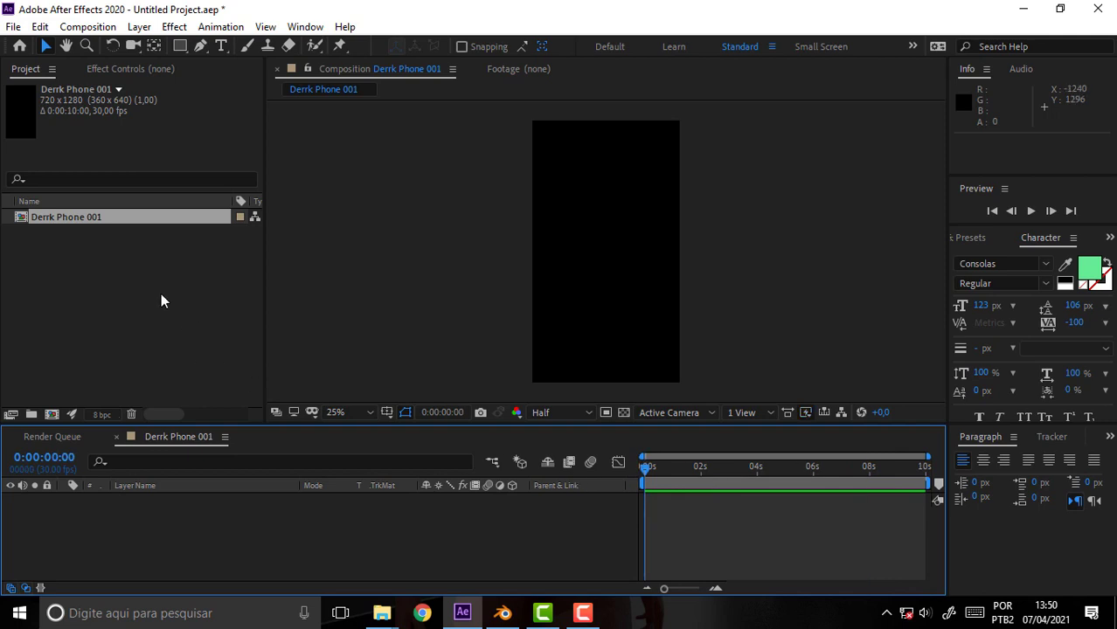
# Create project folders named comps and footage
pyautogui.click(31, 415)
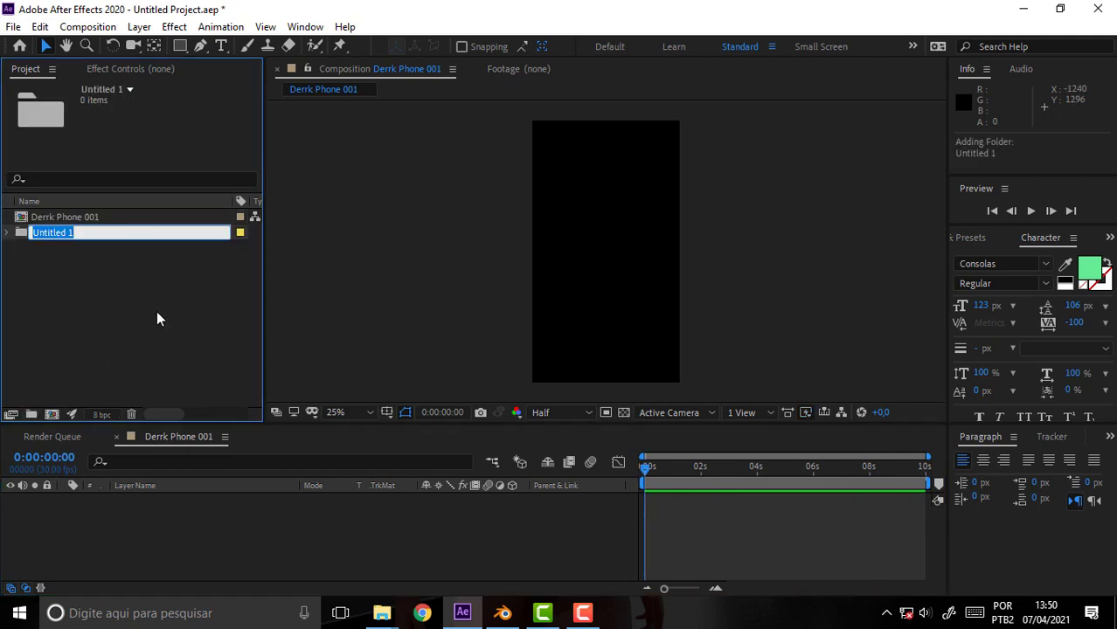
pyautogui.write('comps')
pyautogui.click(179, 293)
pyautogui.click(32, 414)
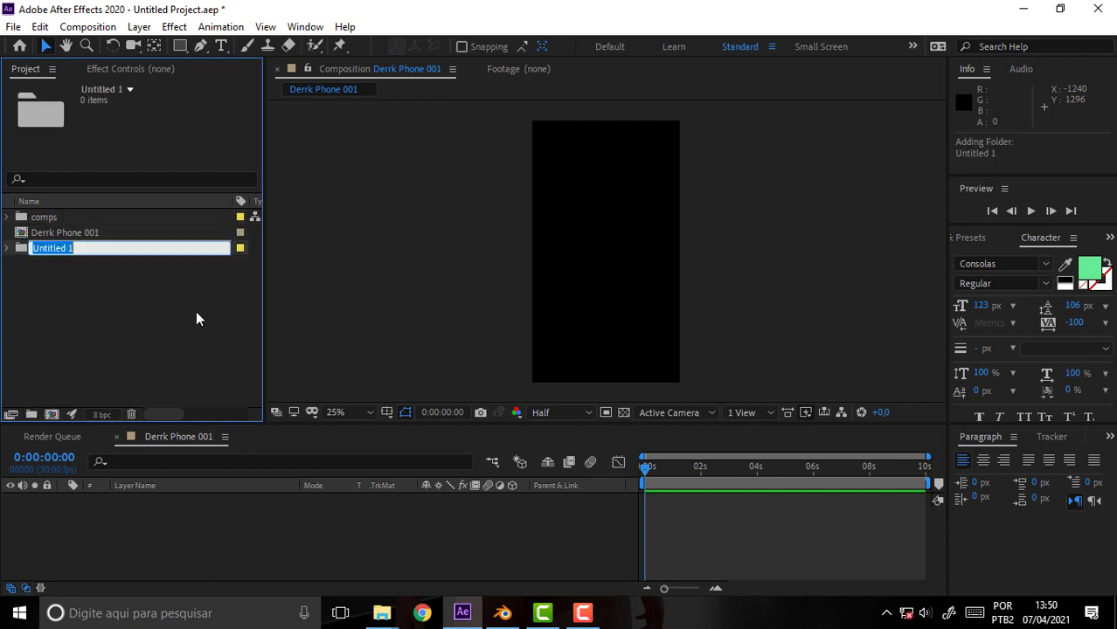
pyautogui.write('footag')
pyautogui.write('e')
pyautogui.click(145, 360)
# Add a movs folder, move Derrk Phone 001 into comps, and select movs
pyautogui.click(30, 414)
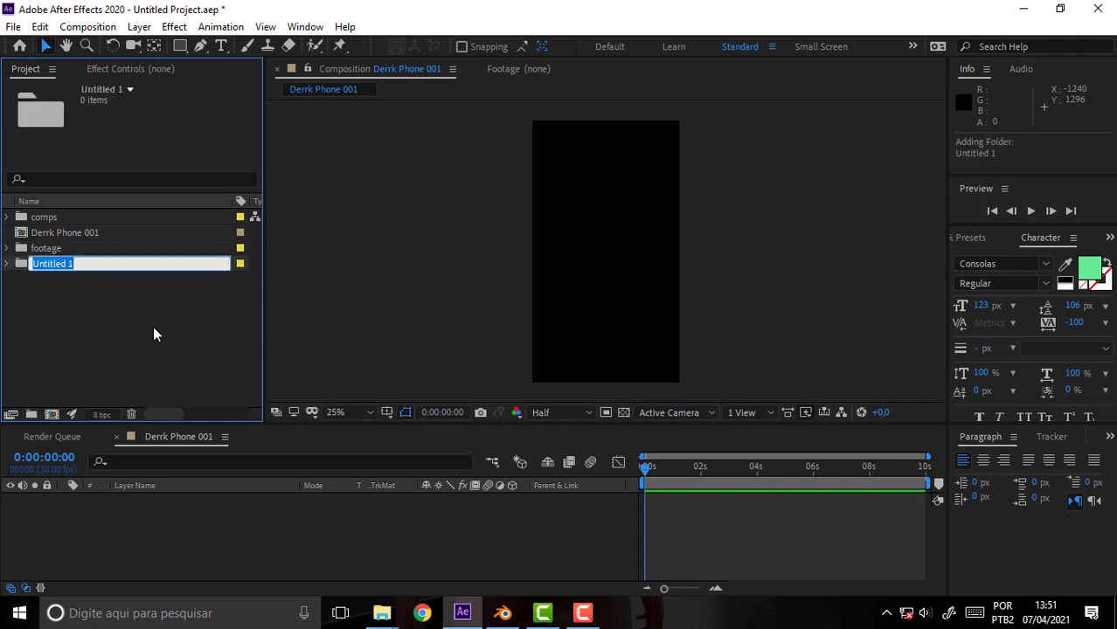
pyautogui.write('mov')
pyautogui.write('s')
pyautogui.press('Return')
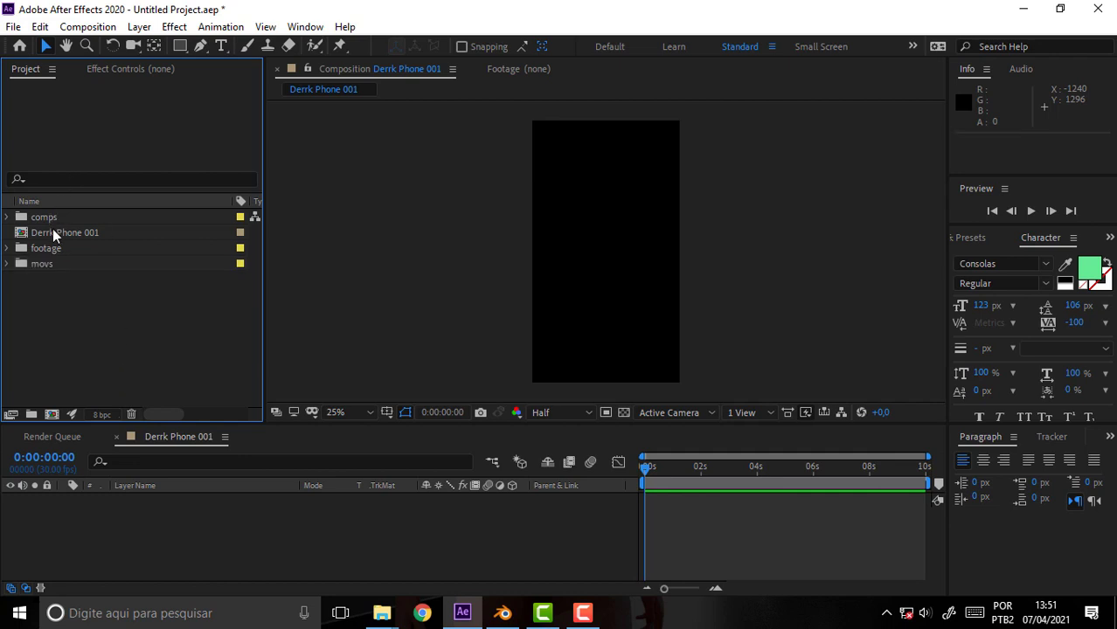
pyautogui.moveTo(52, 232); pyautogui.dragTo(54, 219)
pyautogui.click(43, 248)
# Open the Import File dialog and browse to trabalho/what/Tricy Promo/HUDs
pyautogui.click(13, 26)
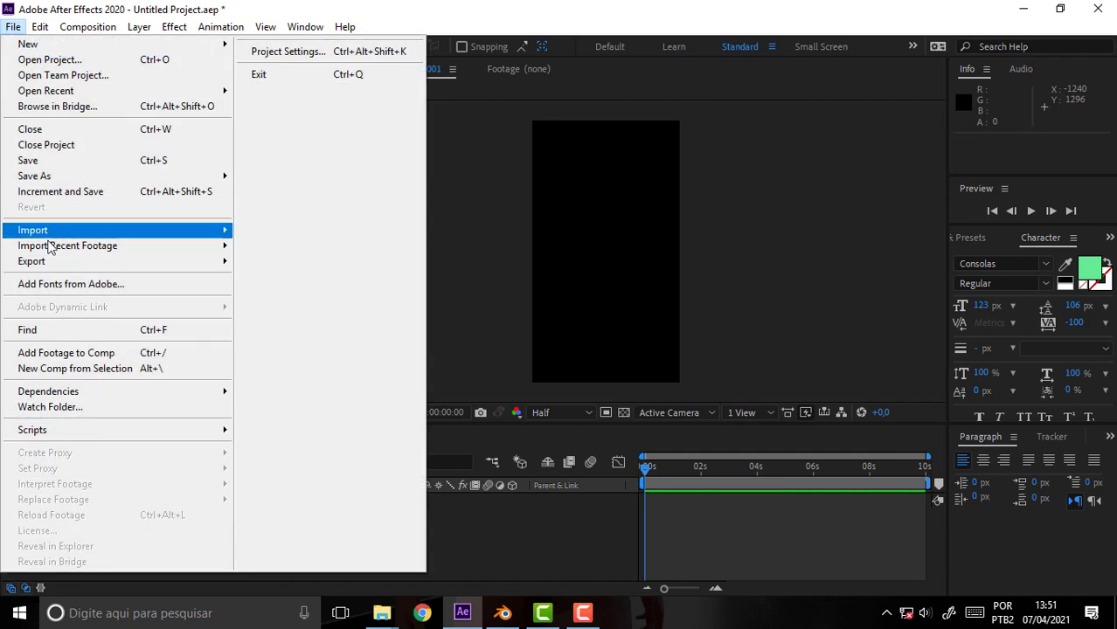
pyautogui.moveTo(43, 230)
pyautogui.click(294, 234)
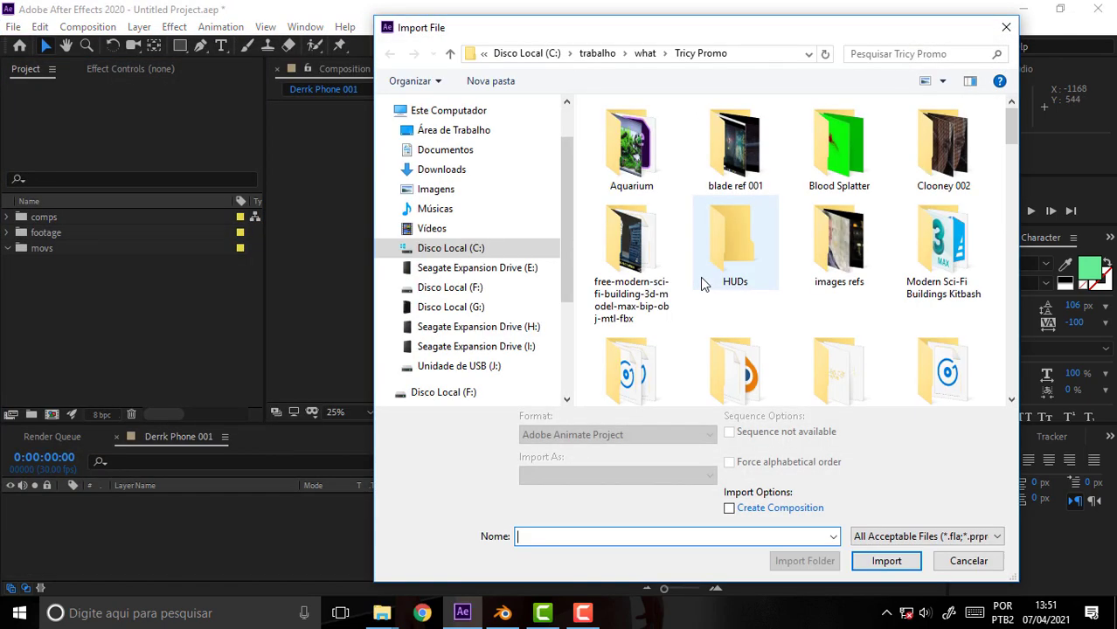
pyautogui.click(597, 55)
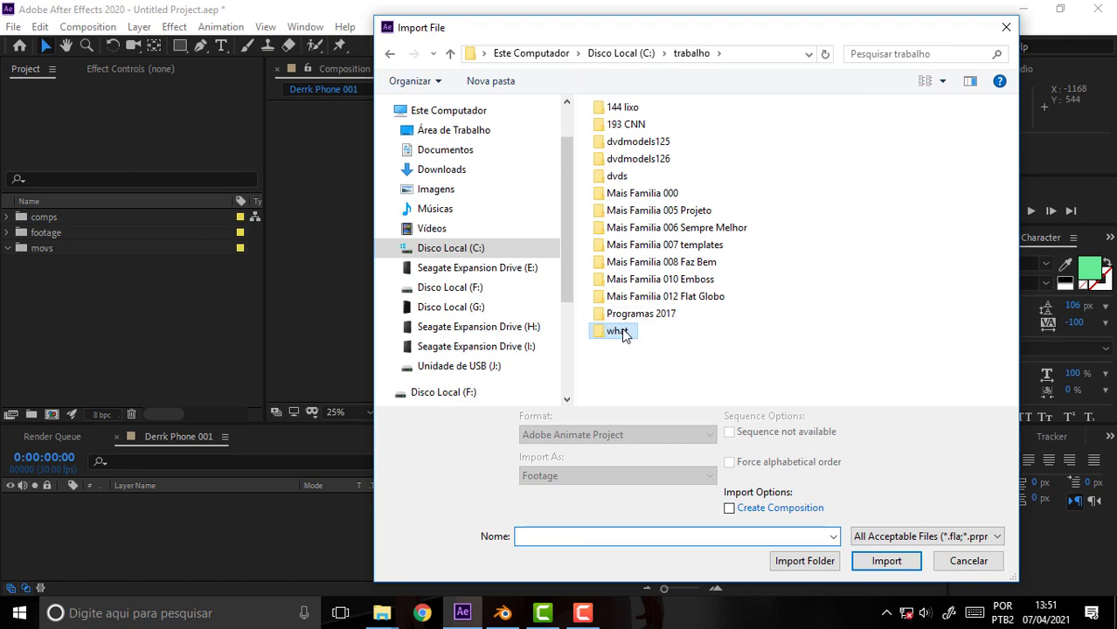
pyautogui.doubleClick(623, 331)
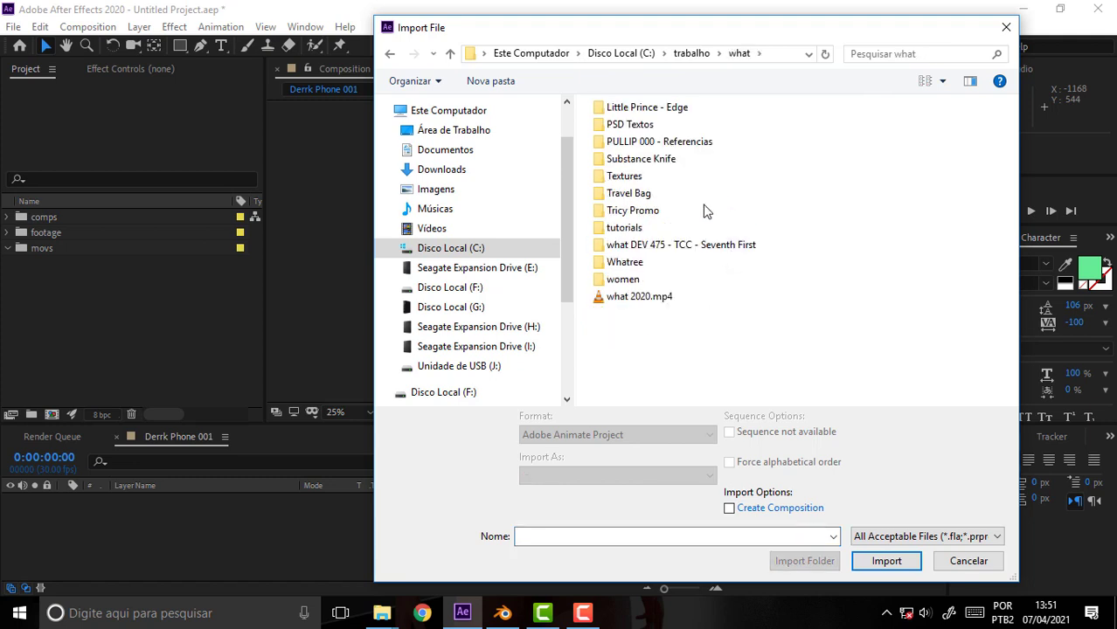
pyautogui.doubleClick(625, 280)
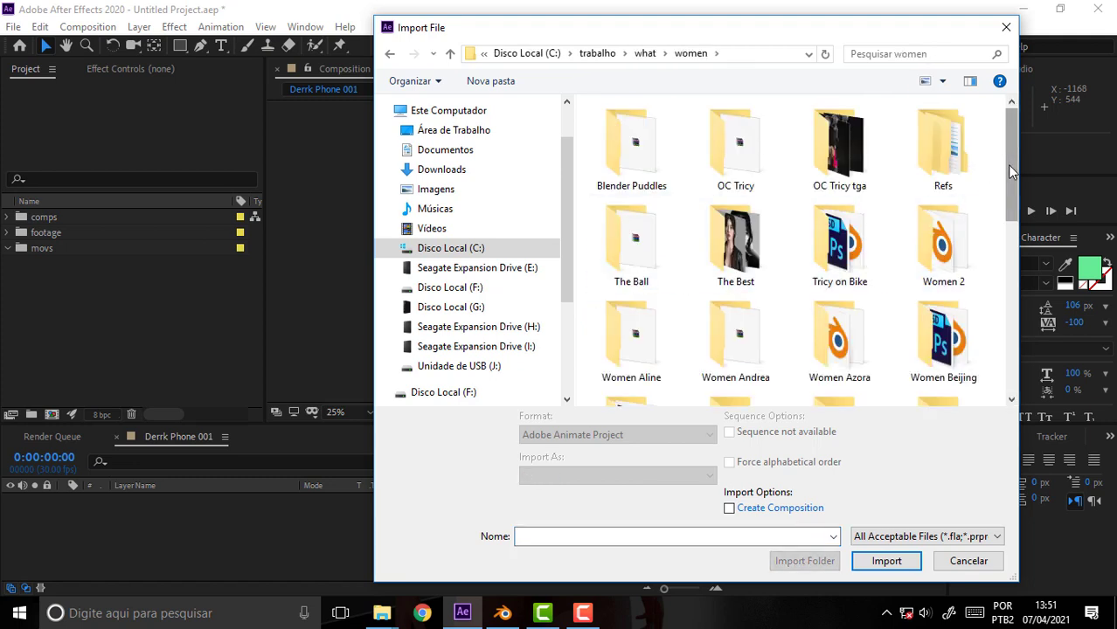
pyautogui.moveTo(1010, 166)
pyautogui.mouseDown()
pyautogui.moveTo(1009, 333)
pyautogui.moveTo(1012, 153)
pyautogui.mouseUp()
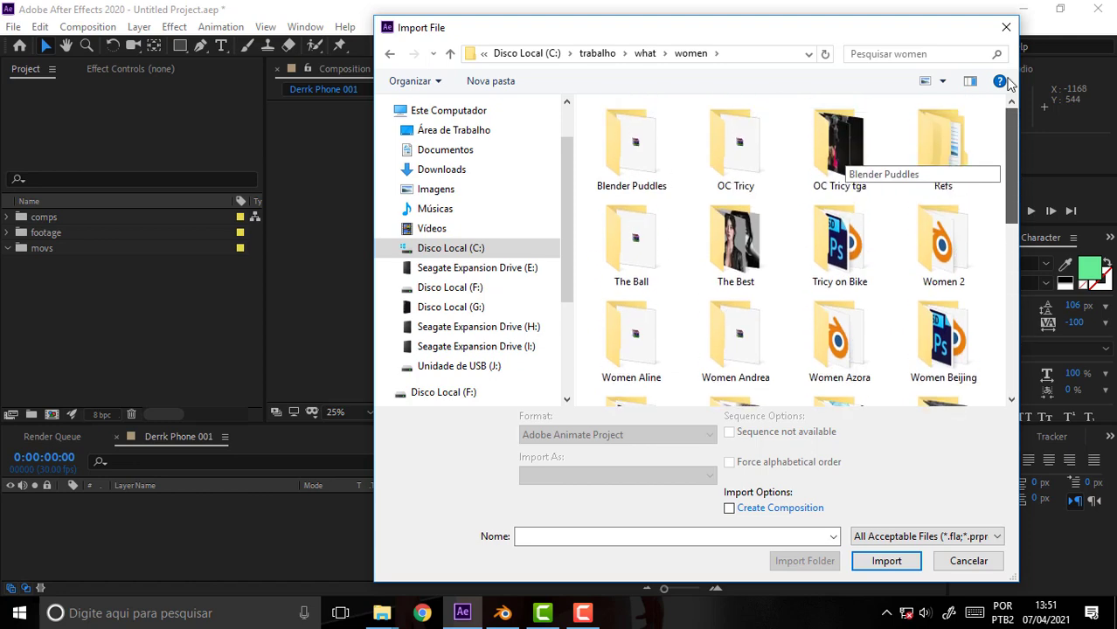
pyautogui.click(645, 54)
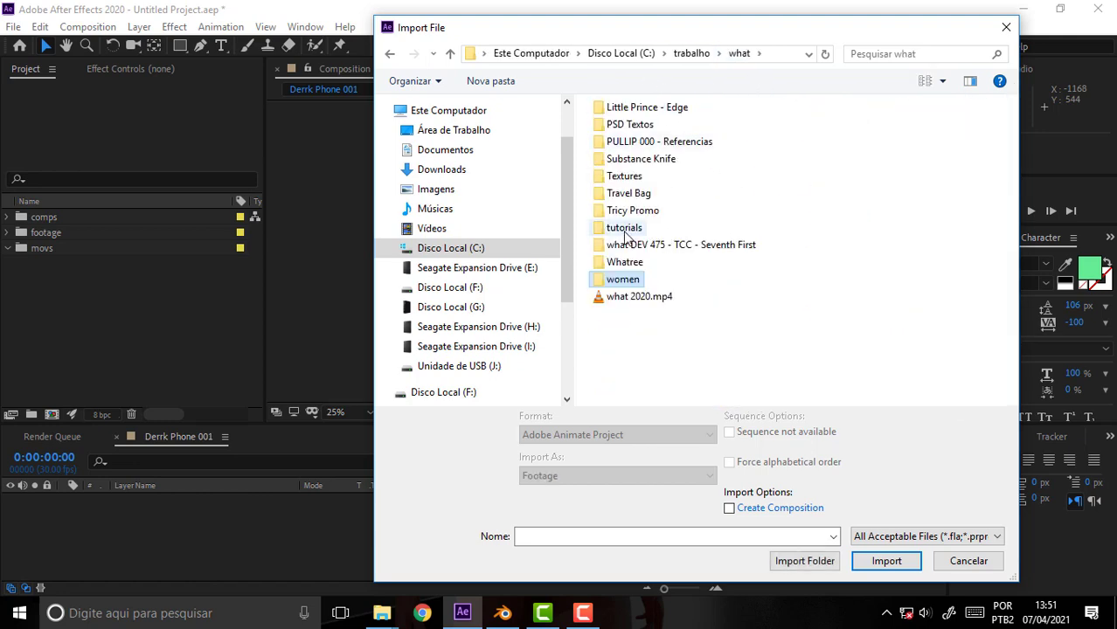
pyautogui.doubleClick(624, 227)
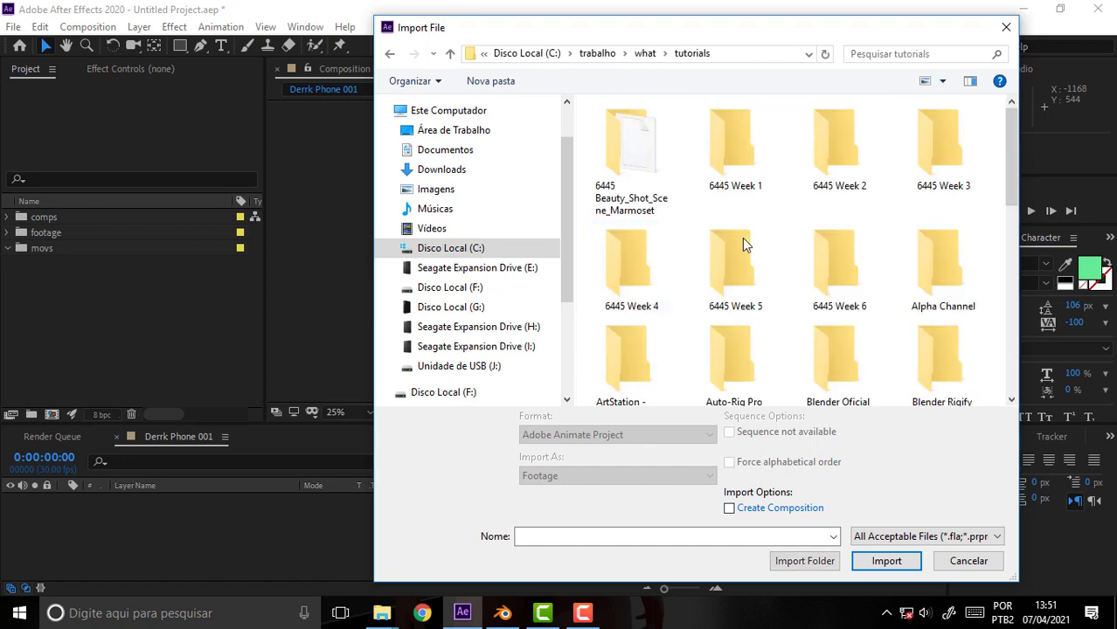
pyautogui.click(646, 54)
pyautogui.doubleClick(631, 210)
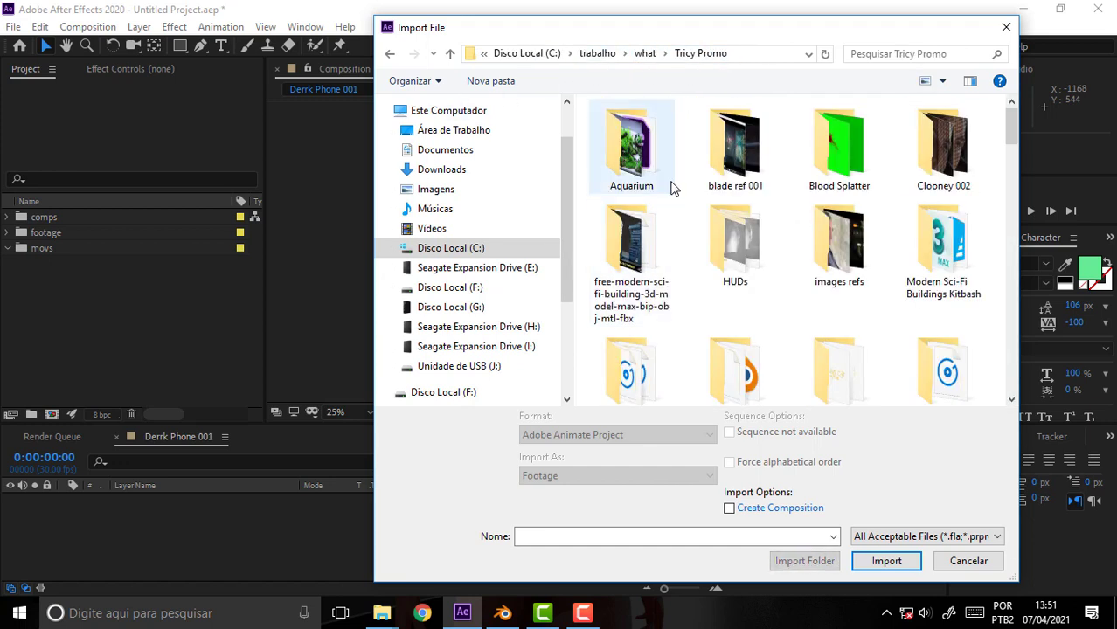
pyautogui.doubleClick(735, 276)
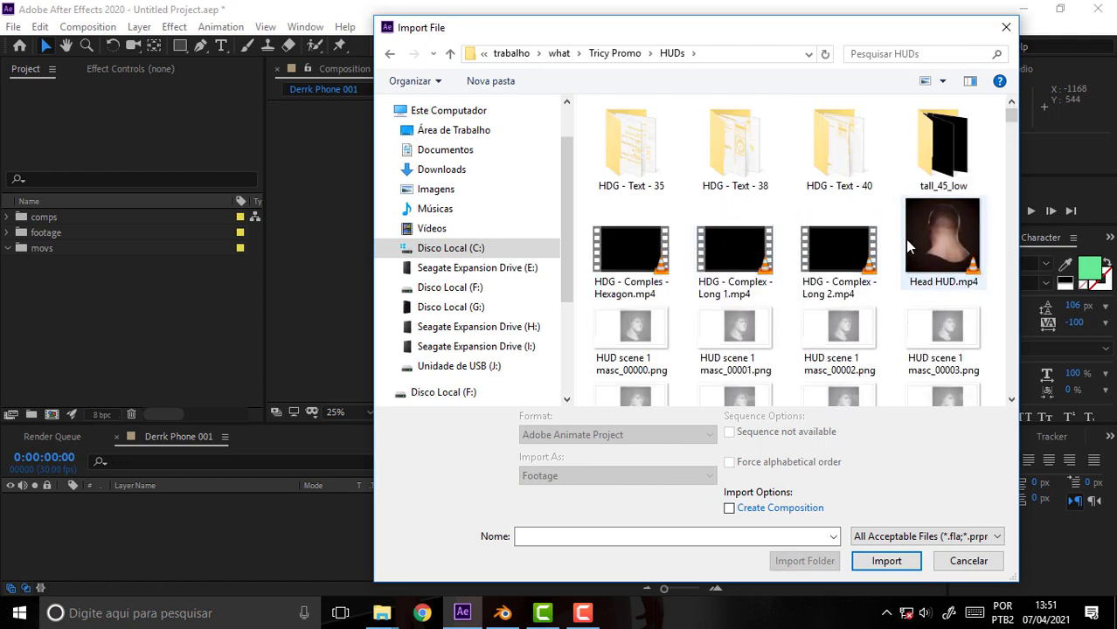
# Import the HDG Complex Hexagon, Long 1 and Long 2 clips together
pyautogui.click(837, 262)
pyautogui.keyDown('ctrl'); pyautogui.click(734, 262); pyautogui.keyUp('ctrl')
pyautogui.keyDown('ctrl'); pyautogui.click(631, 262); pyautogui.keyUp('ctrl')
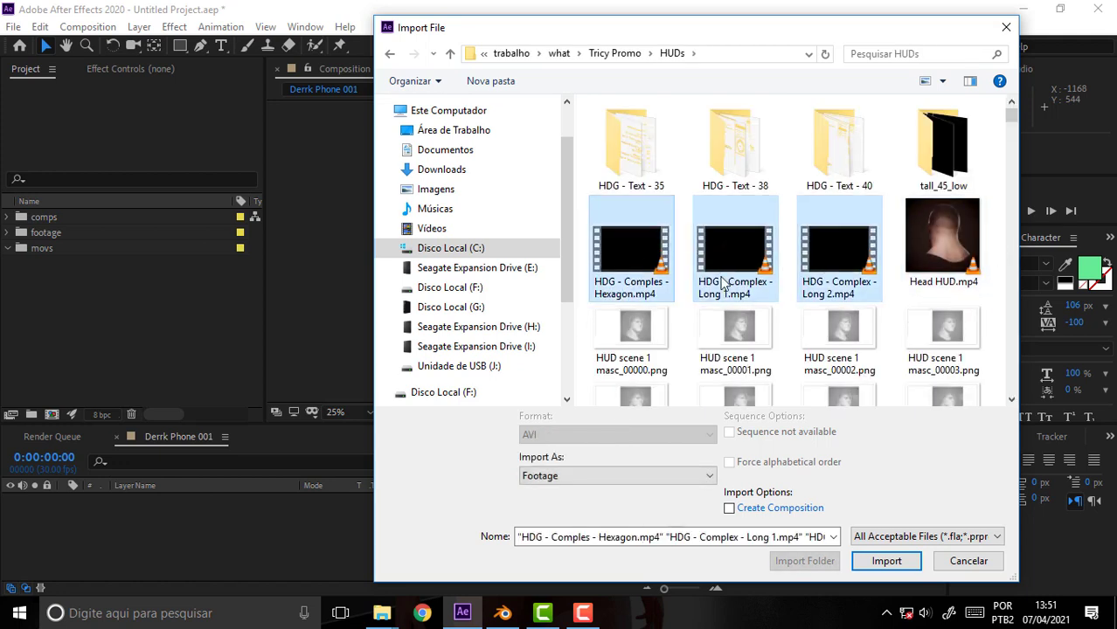
pyautogui.moveTo(1011, 117)
pyautogui.mouseDown()
pyautogui.moveTo(1010, 334)
pyautogui.moveTo(998, 114)
pyautogui.moveTo(1011, 114)
pyautogui.mouseUp()
pyautogui.click(884, 560)
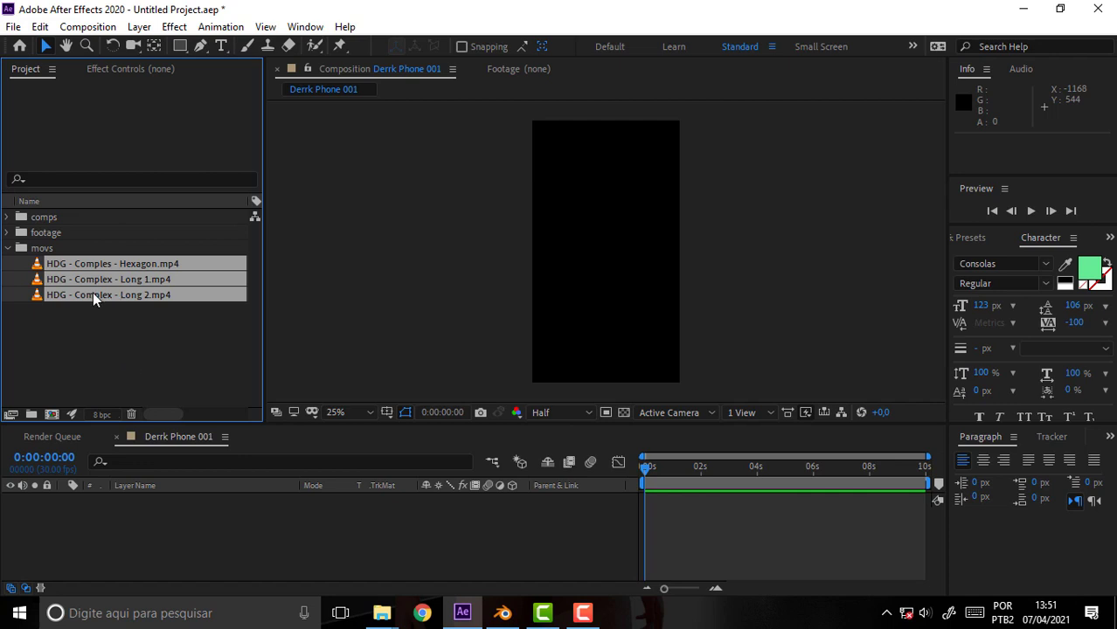
# Add the three HDG clips to Derrk Phone 001 as layers and select Hexagon
pyautogui.moveTo(92, 294); pyautogui.dragTo(142, 529)
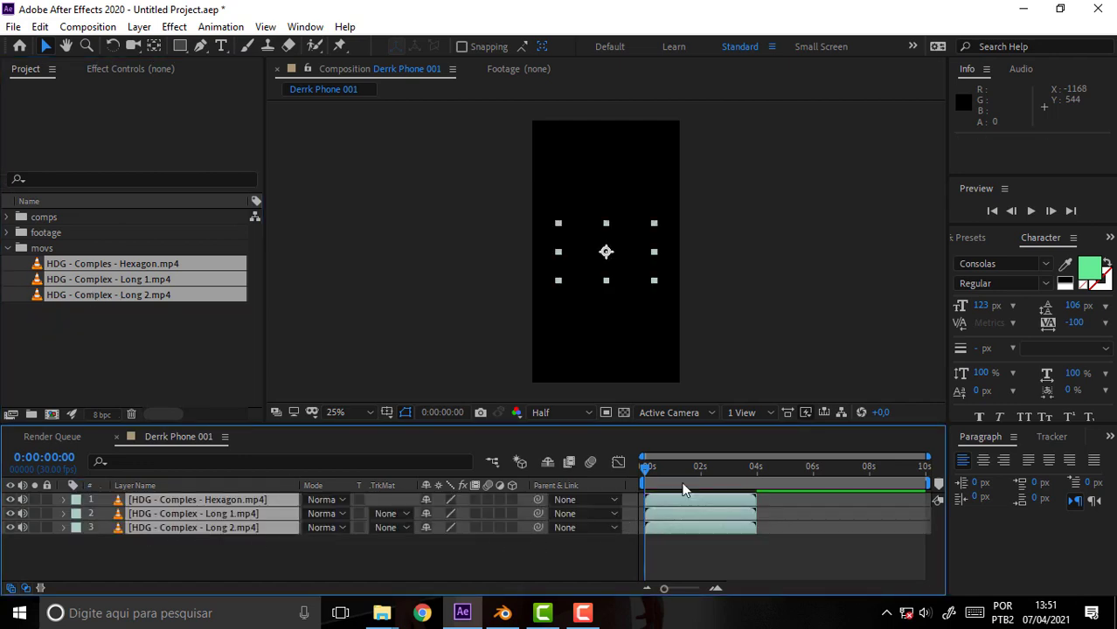
pyautogui.moveTo(650, 470); pyautogui.dragTo(693, 468)
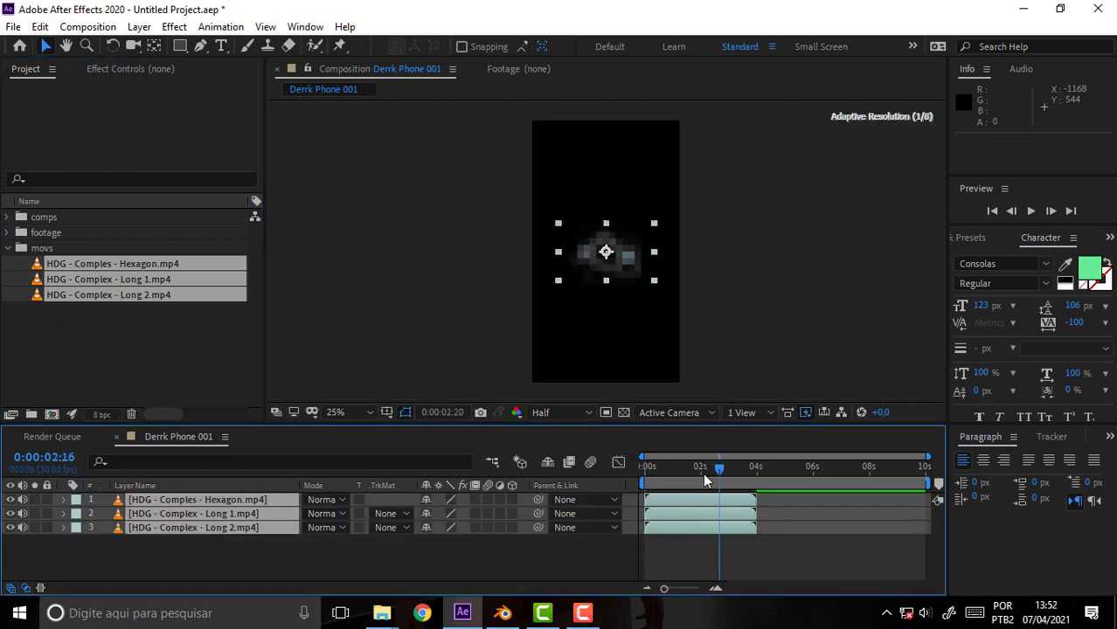
pyautogui.click(463, 568)
pyautogui.click(231, 502)
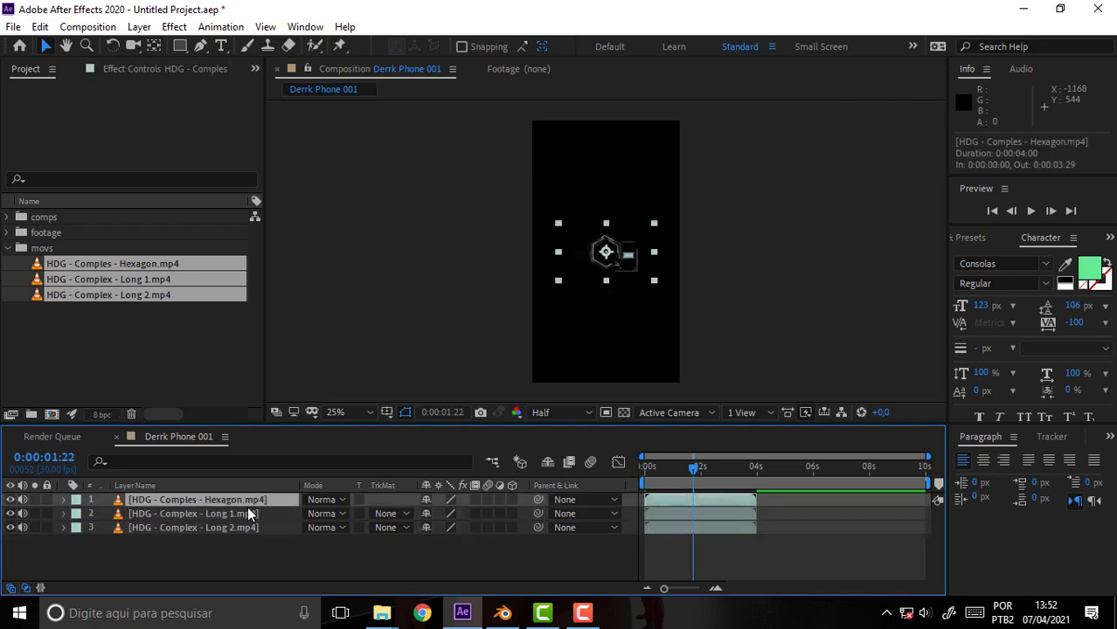
# Set preview resolution to Full, scrub to about 3 seconds, and select all three layers
pyautogui.click(550, 414)
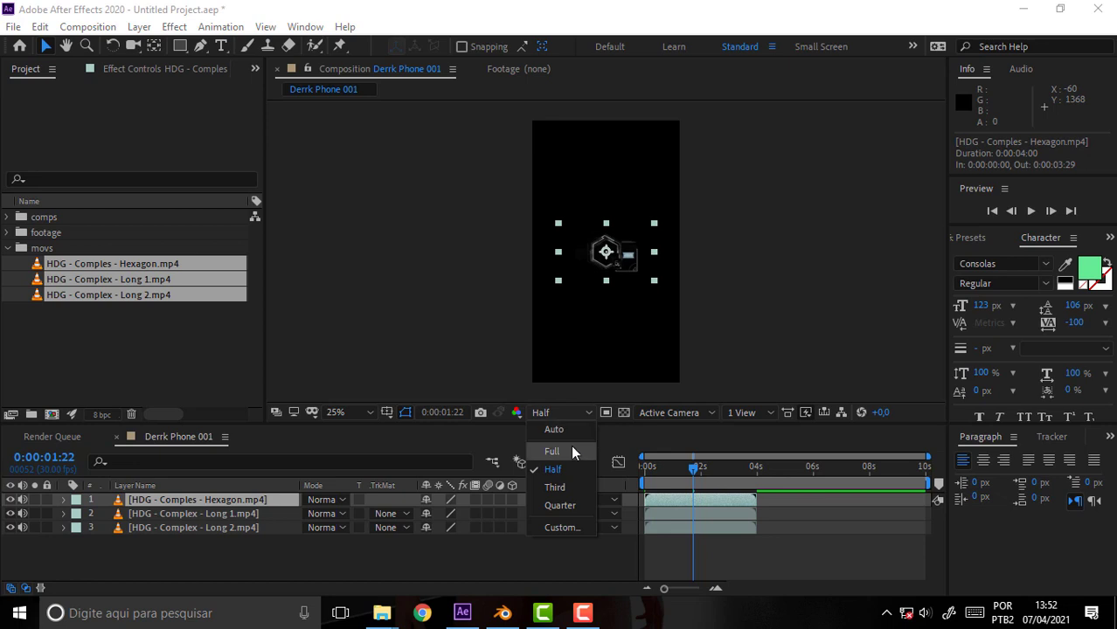
pyautogui.click(574, 452)
pyautogui.moveTo(695, 468)
pyautogui.mouseDown()
pyautogui.moveTo(666, 466)
pyautogui.moveTo(714, 467)
pyautogui.mouseUp()
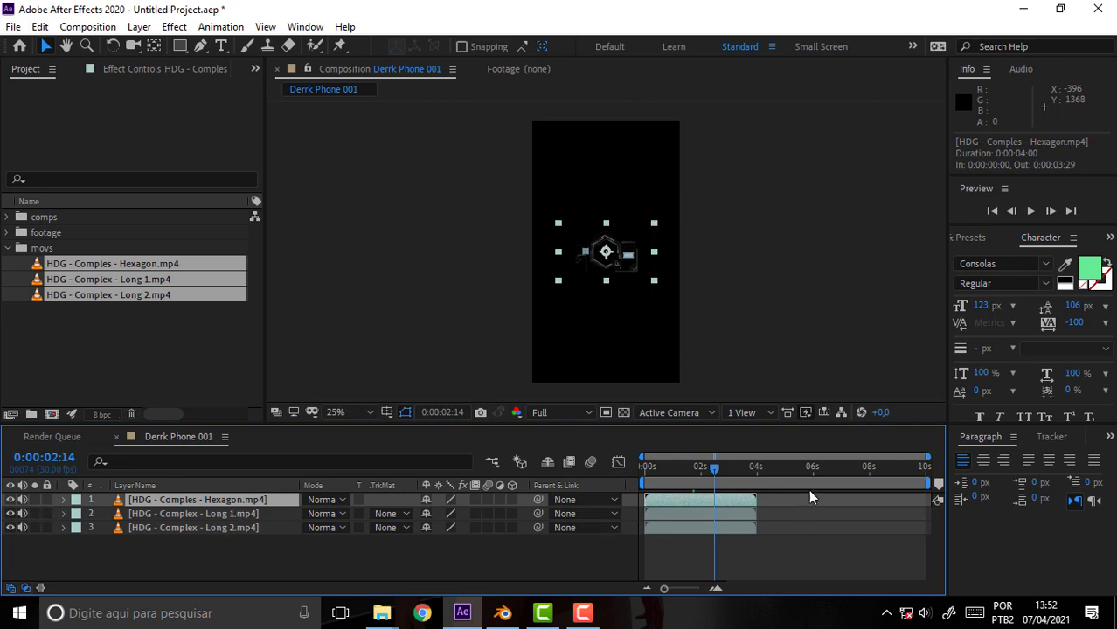
pyautogui.moveTo(716, 466); pyautogui.dragTo(738, 470)
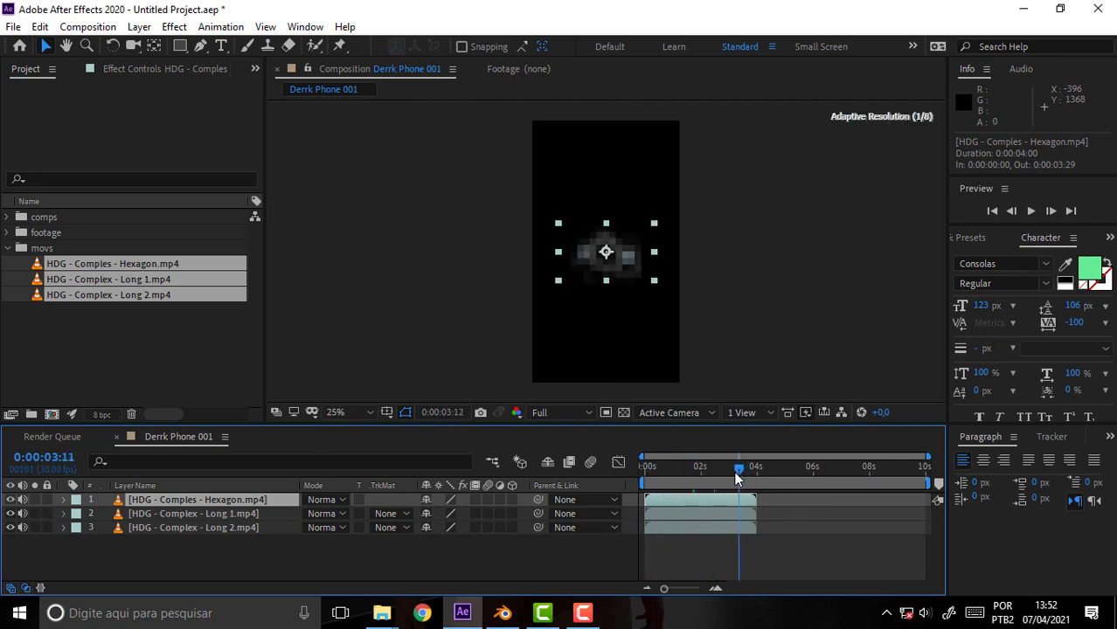
pyautogui.click(195, 514)
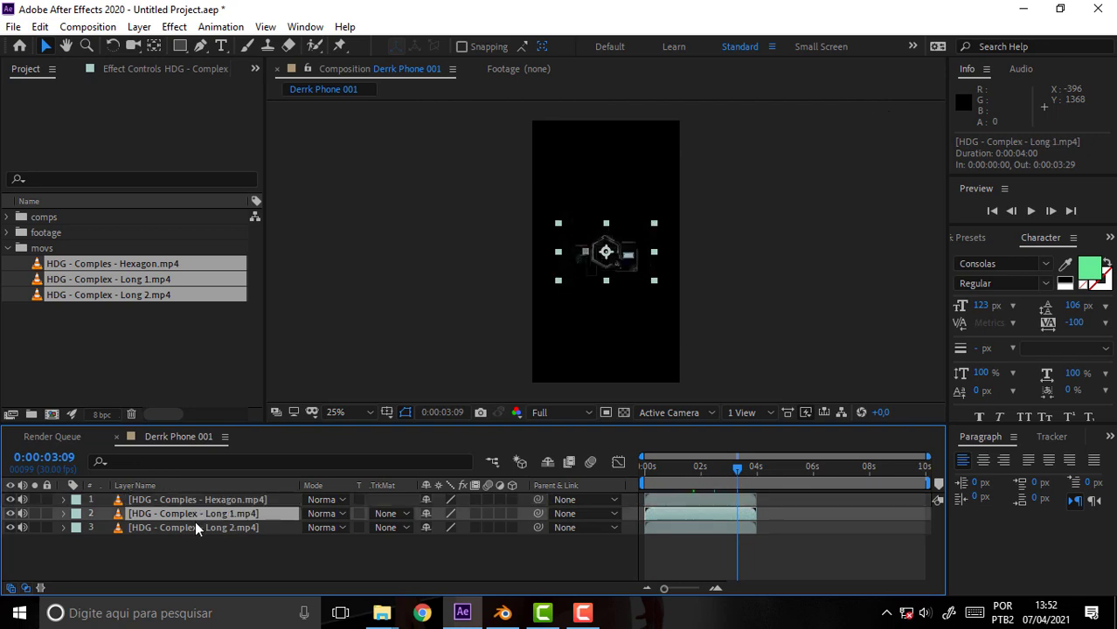
pyautogui.keyDown('ctrl'); pyautogui.click(196, 528); pyautogui.keyUp('ctrl')
pyautogui.keyDown('ctrl'); pyautogui.click(204, 498); pyautogui.keyUp('ctrl')
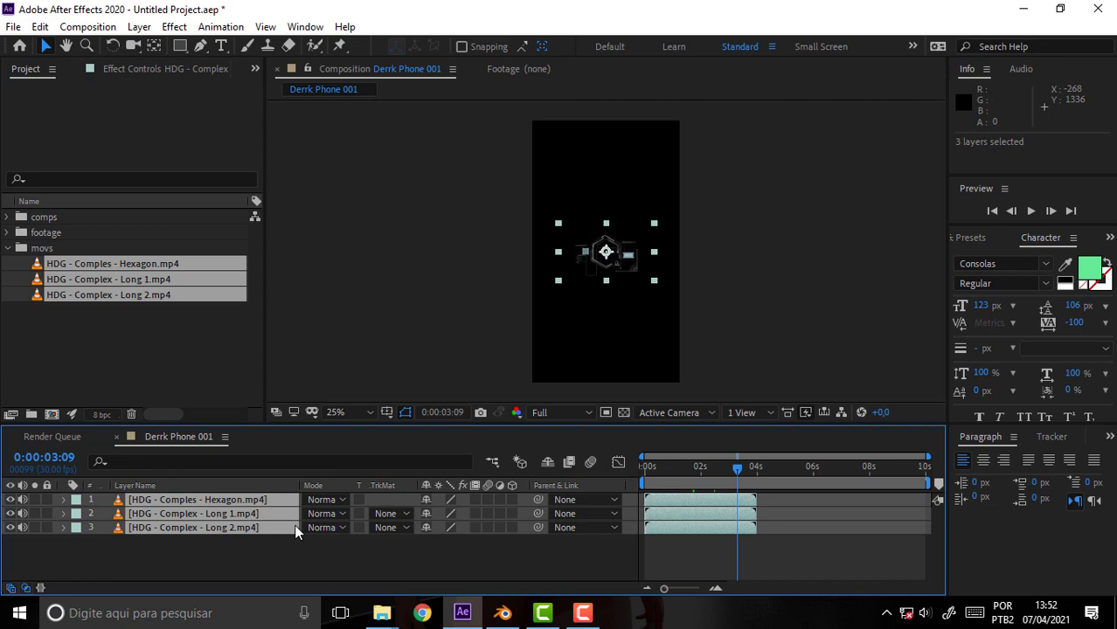
# Scale all three HDG layers to 191% and move Long 1 down to Y 1076
pyautogui.press('s')
pyautogui.moveTo(445, 513); pyautogui.dragTo(518, 514)
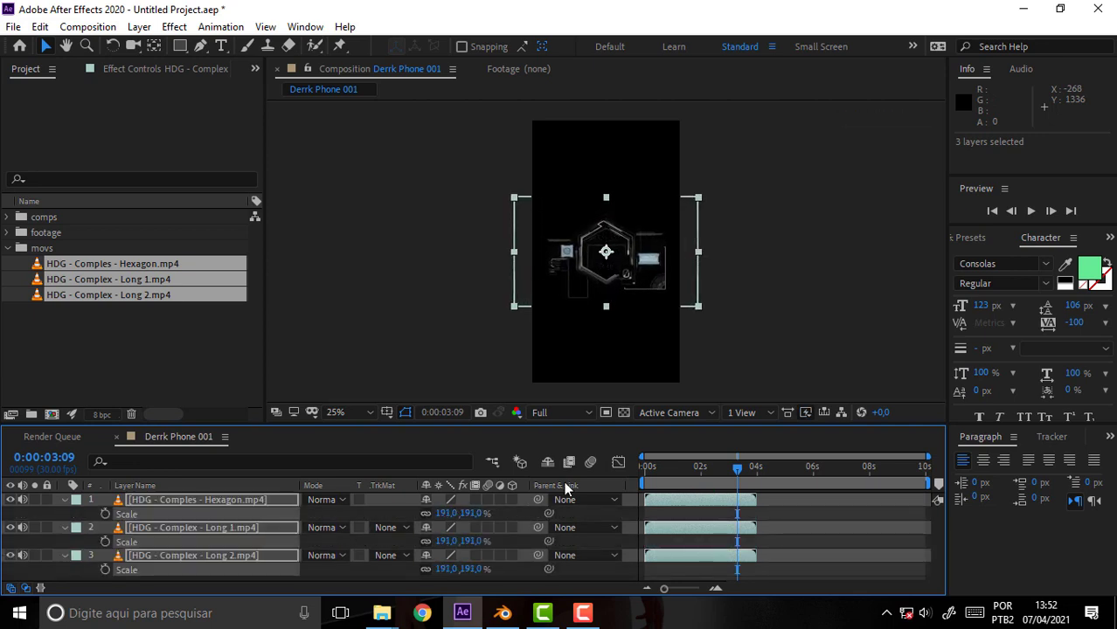
pyautogui.click(794, 551)
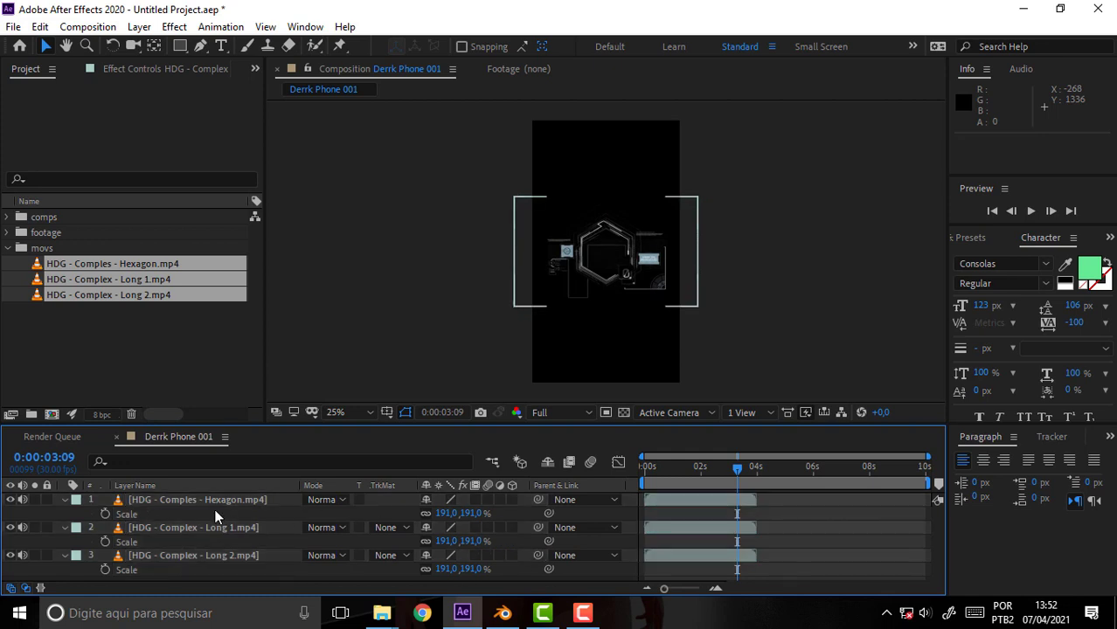
pyautogui.click(194, 529)
pyautogui.press('p')
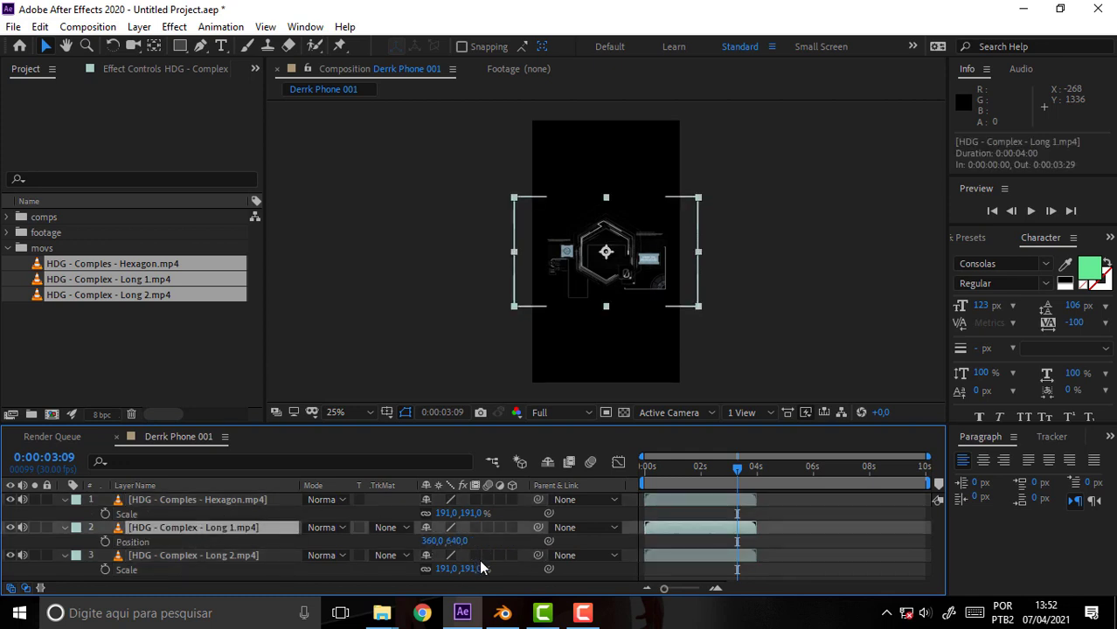
pyautogui.moveTo(453, 542); pyautogui.dragTo(807, 542)
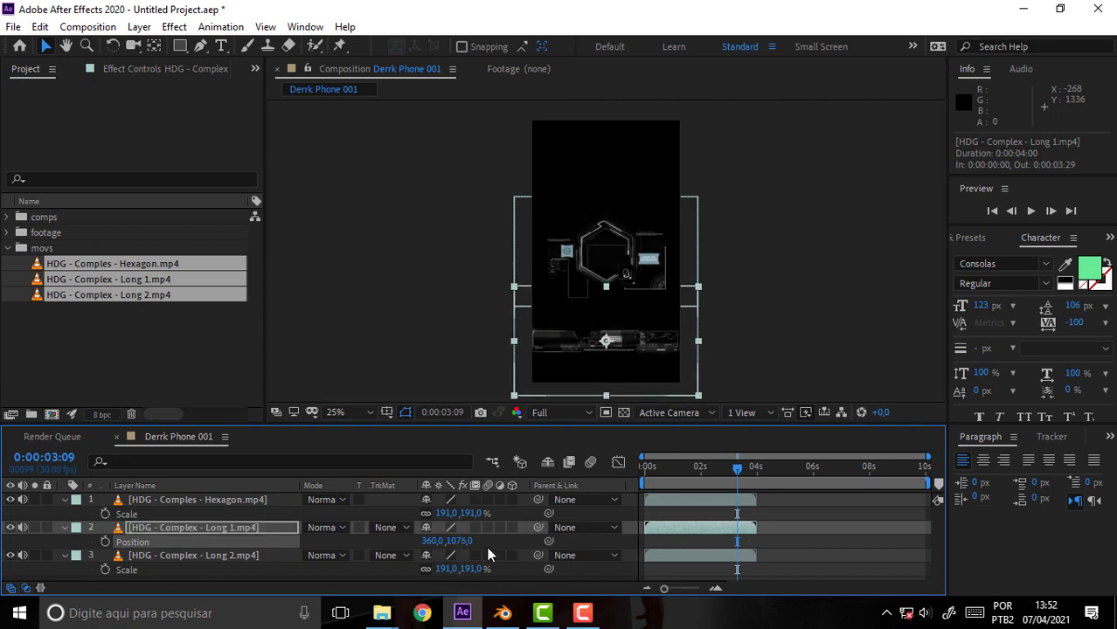
# Move the Long 2 layer up to Y 257
pyautogui.click(193, 559)
pyautogui.click(472, 569)
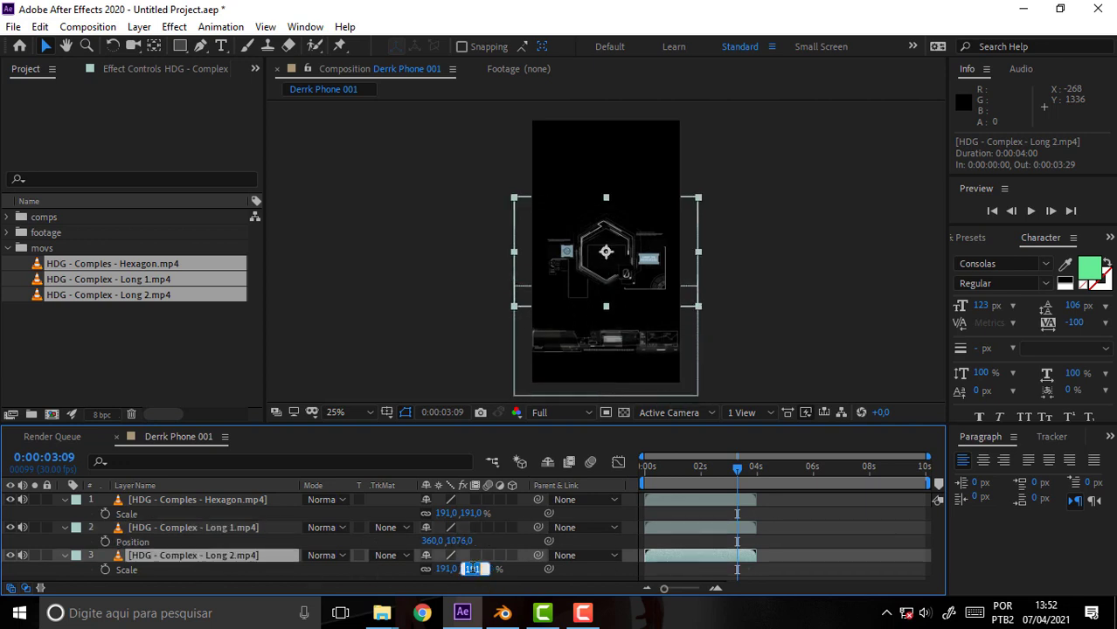
pyautogui.click(500, 584)
pyautogui.click(193, 555)
pyautogui.press('p')
pyautogui.moveTo(456, 569); pyautogui.dragTo(210, 518)
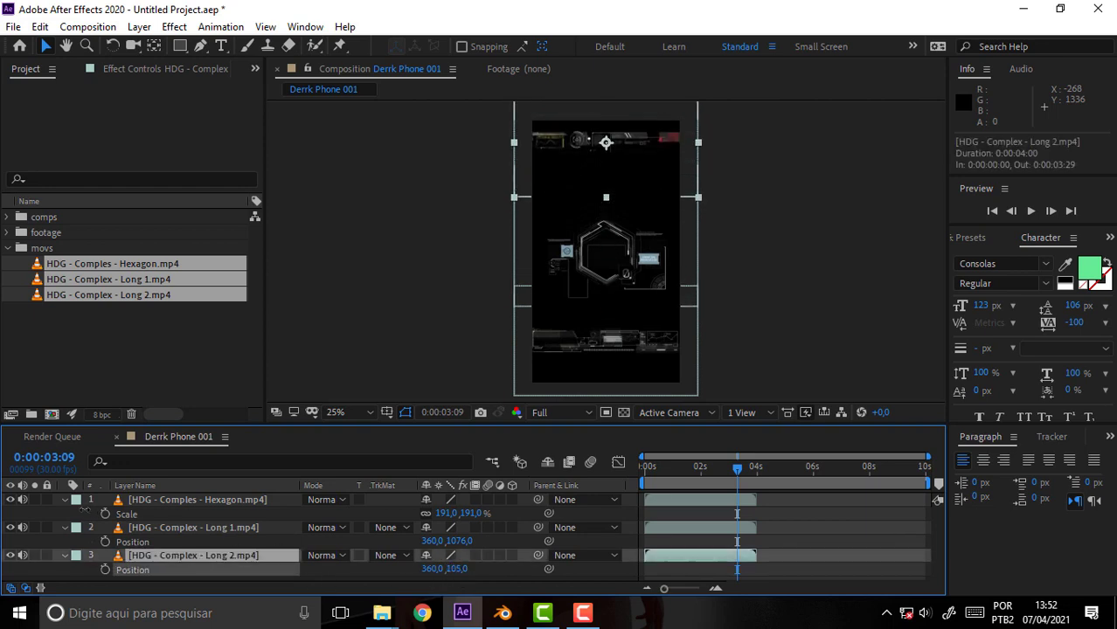
pyautogui.moveTo(445, 569); pyautogui.dragTo(292, 528)
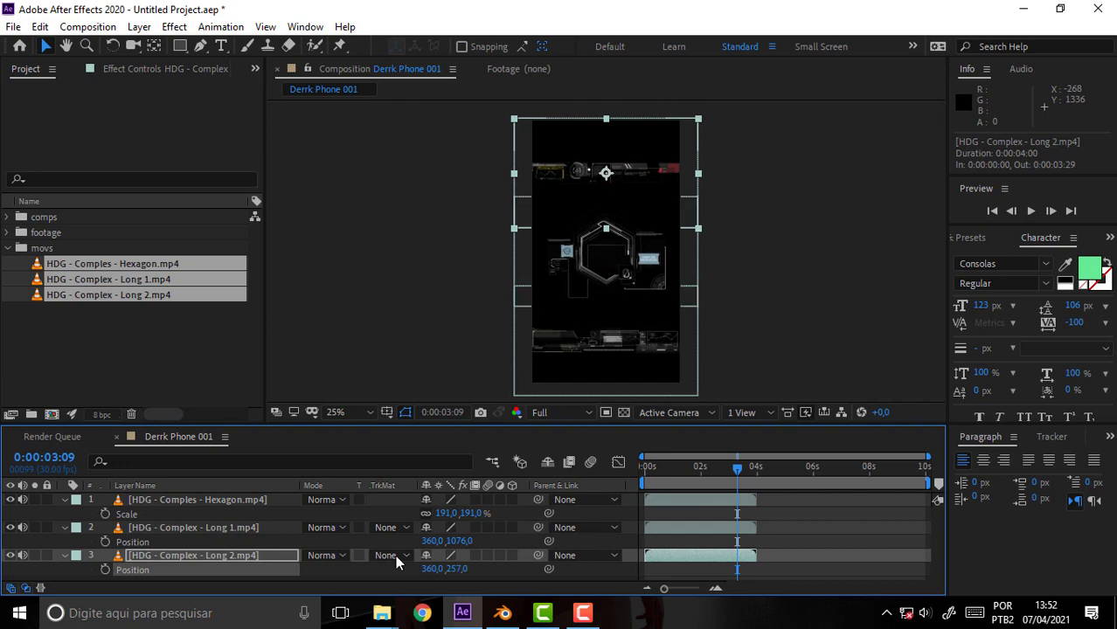
# Shrink Long 1 and Long 2 to 156% scale and return to the composition start
pyautogui.click(192, 530)
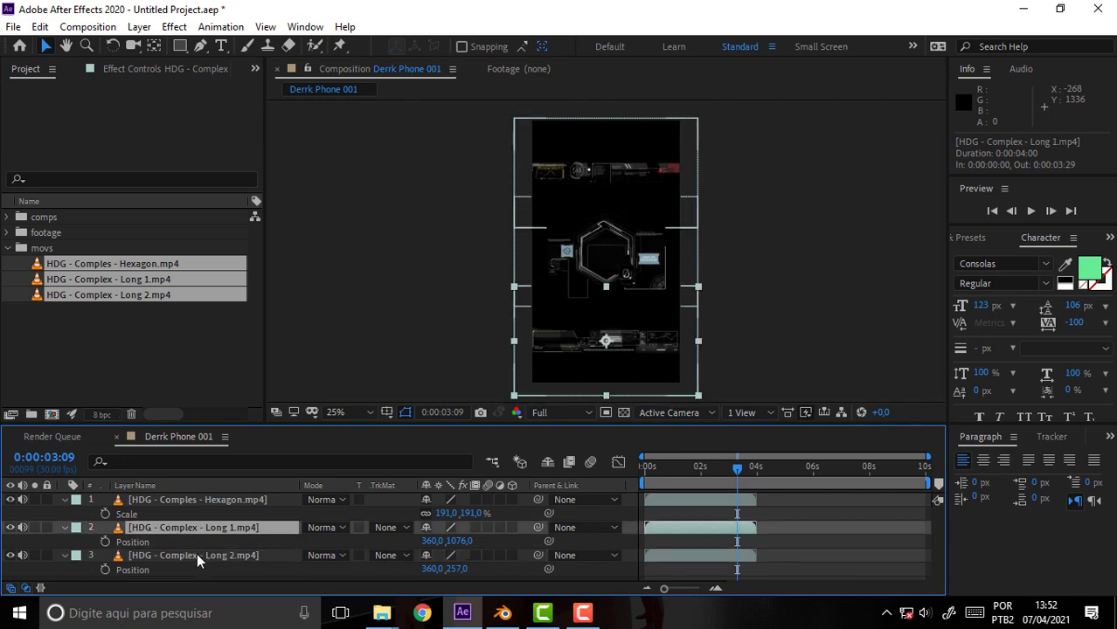
pyautogui.keyDown('shift'); pyautogui.click(196, 555); pyautogui.keyUp('shift')
pyautogui.press('s')
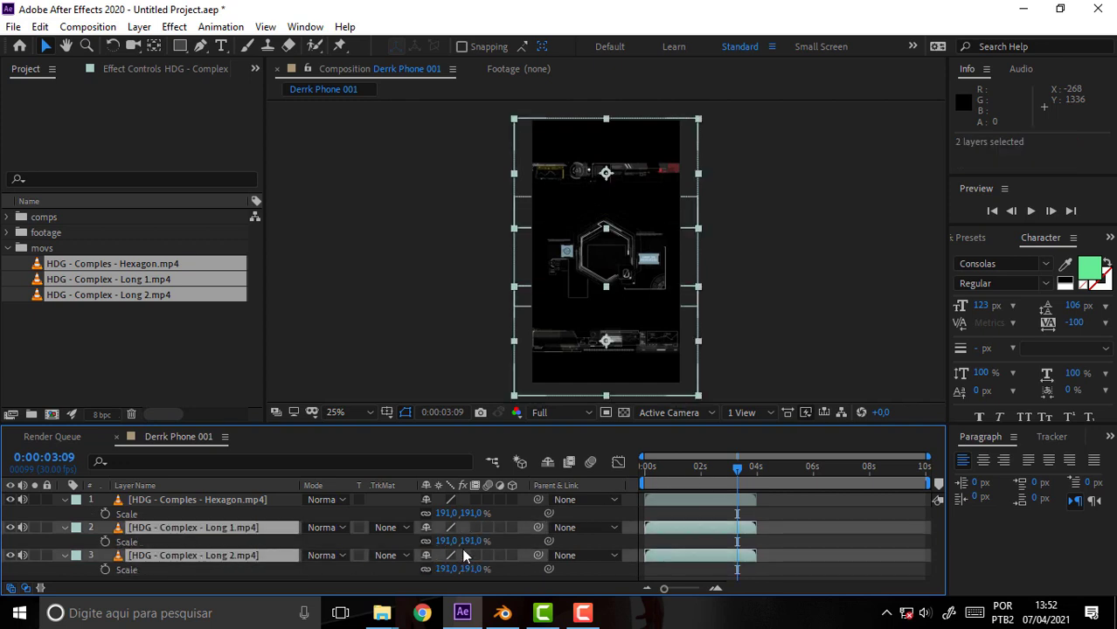
pyautogui.moveTo(446, 541); pyautogui.dragTo(414, 543)
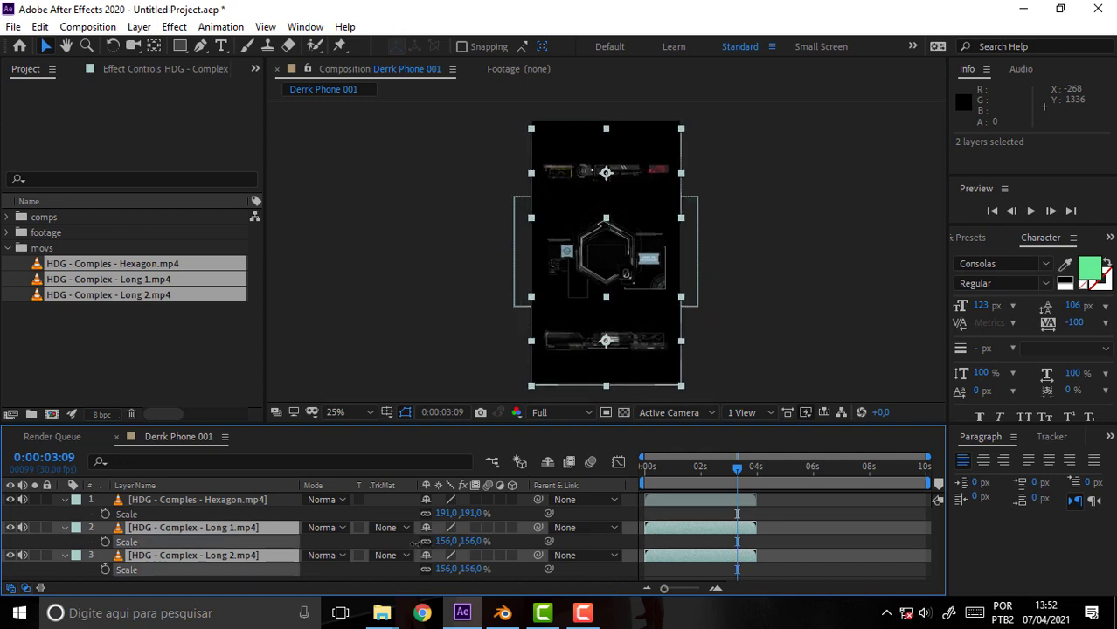
pyautogui.press('Home')
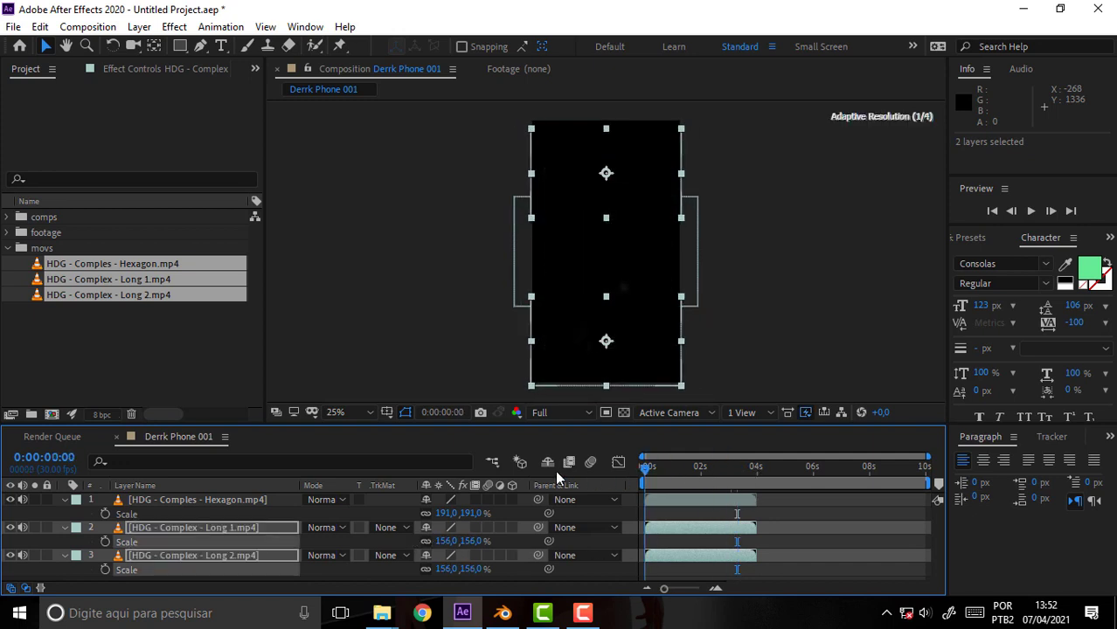
# Play a preview of the Derrk Phone 001 composition, then stop it
pyautogui.click(845, 539)
pyautogui.press('space')
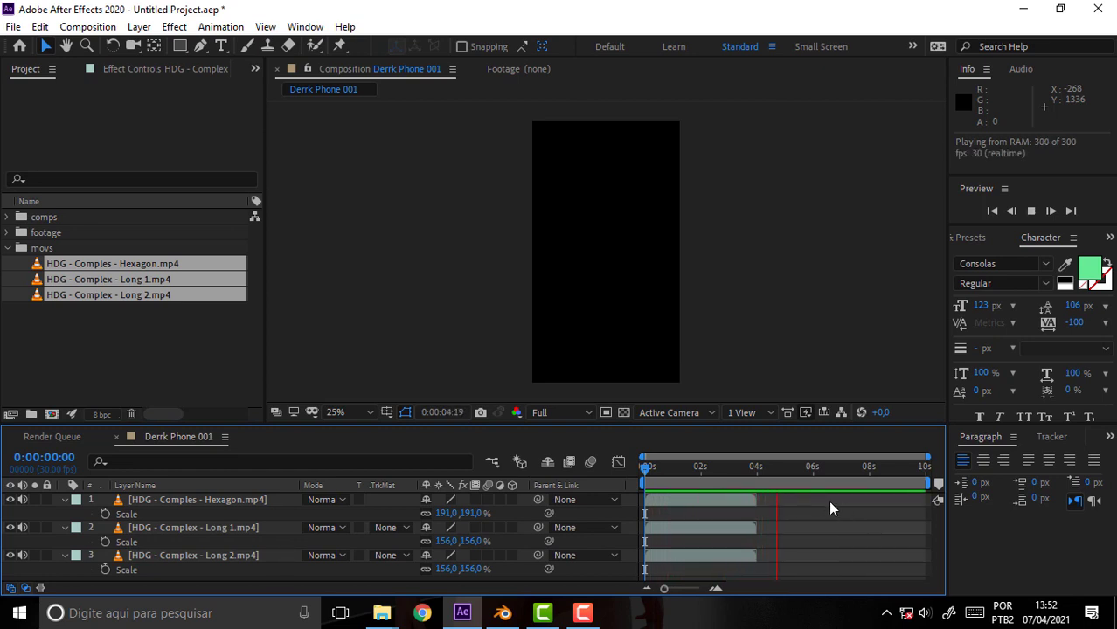
pyautogui.press('space')
pyautogui.press('space')
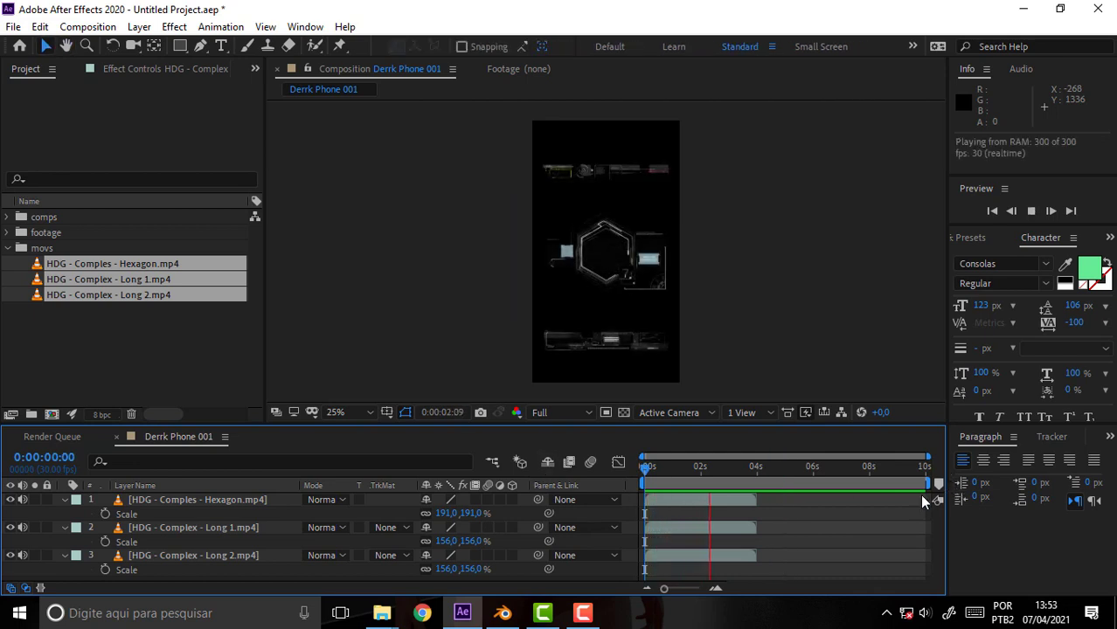
pyautogui.press('space')
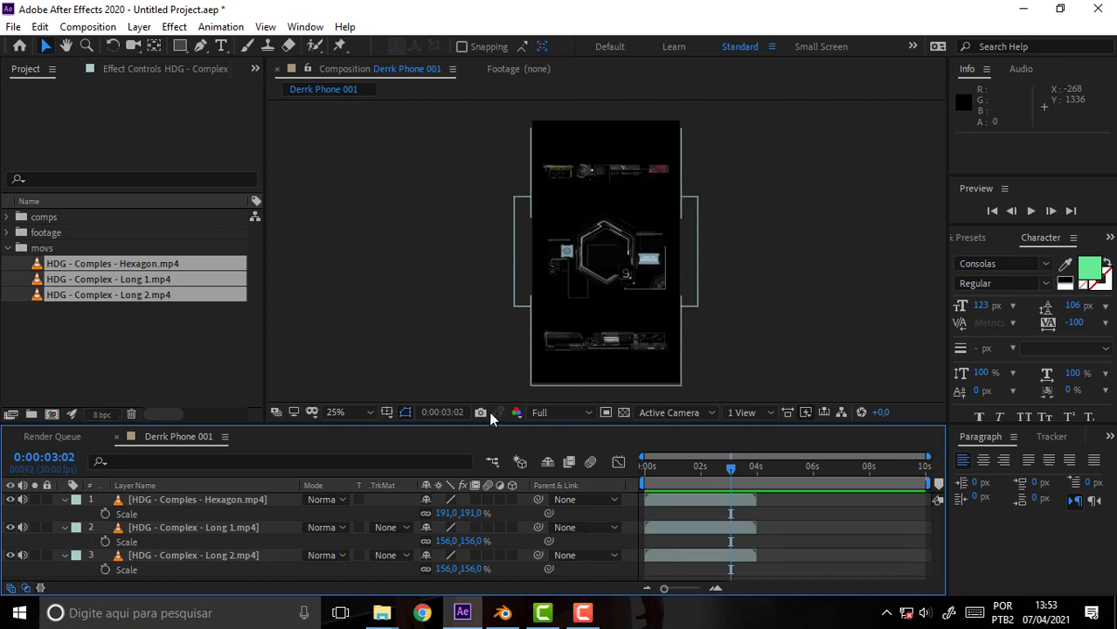
# Zoom the viewer to 50%, scrub around 0:00:02:05, then zoom back to 25%
pyautogui.click(344, 412)
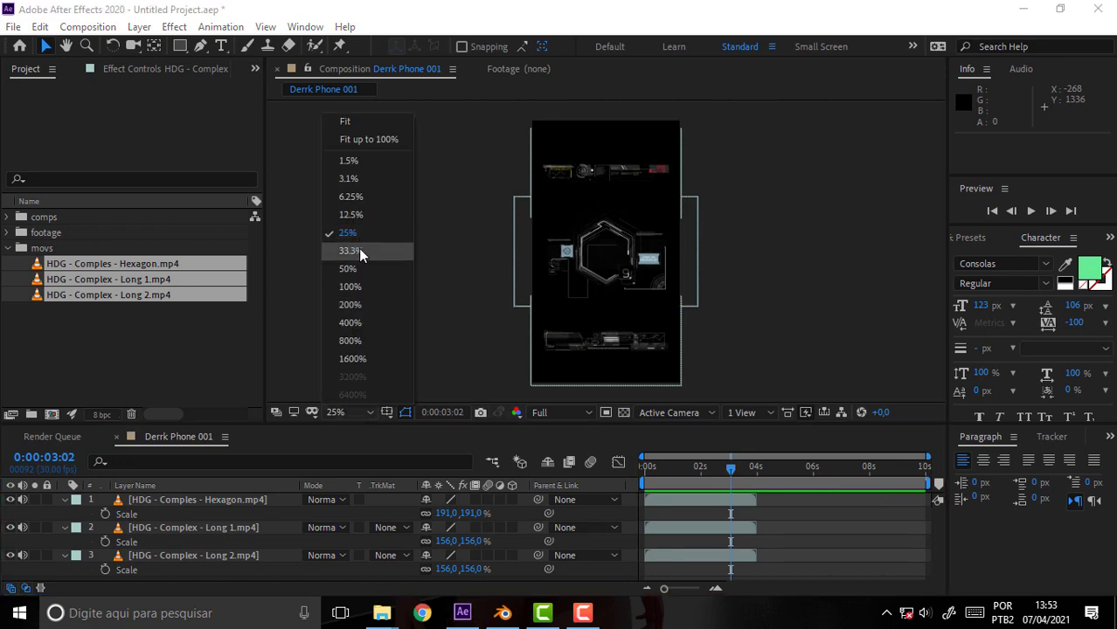
pyautogui.click(357, 268)
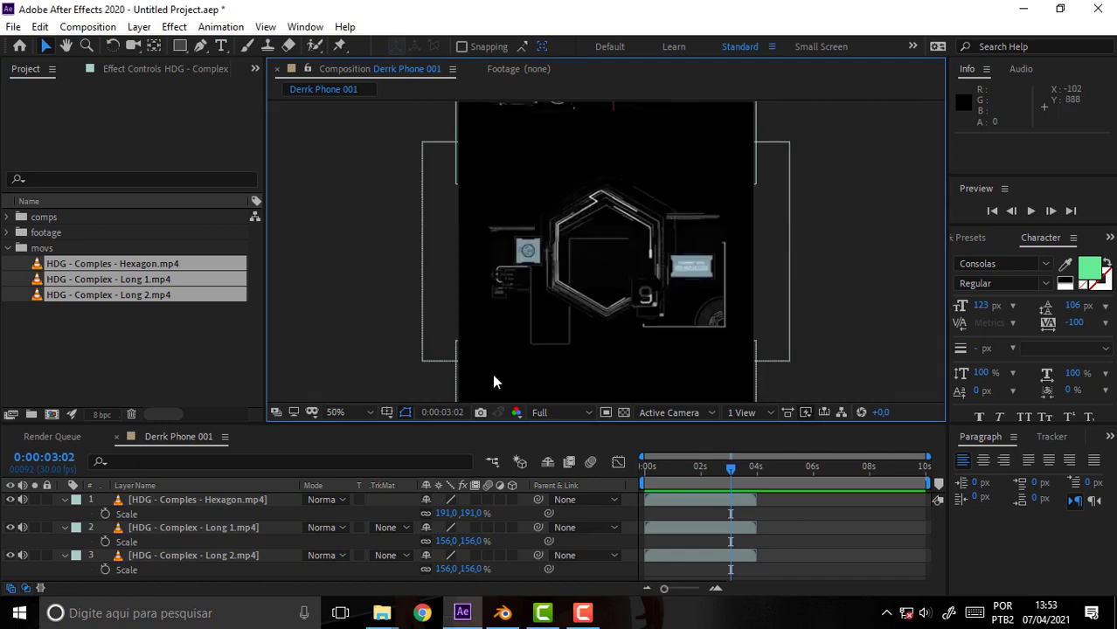
pyautogui.moveTo(730, 472); pyautogui.dragTo(657, 467)
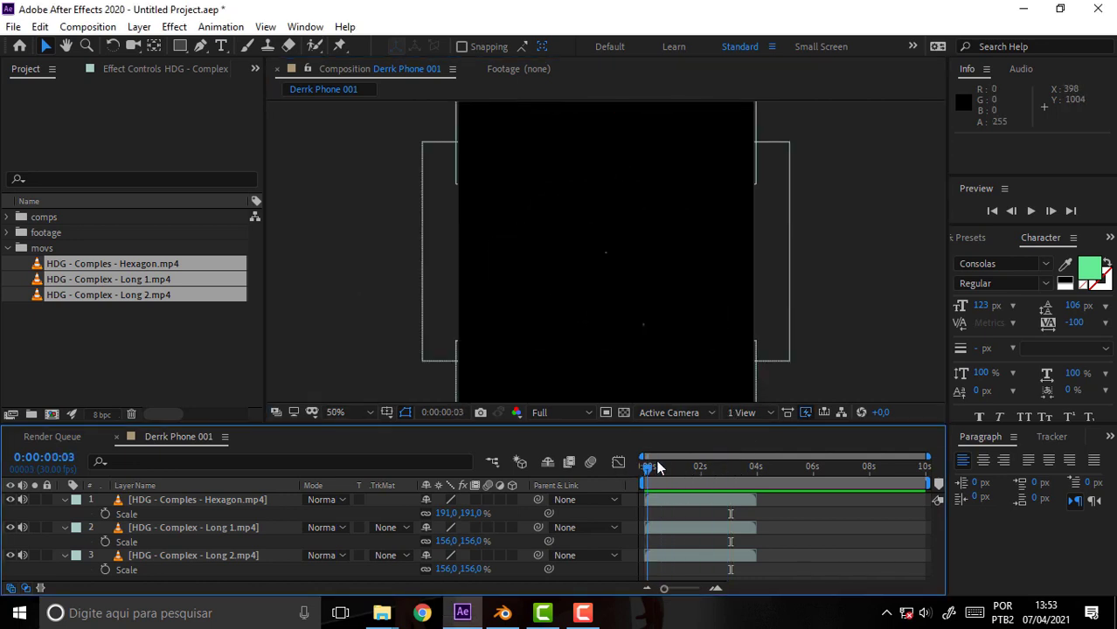
pyautogui.click(725, 468)
pyautogui.moveTo(734, 467); pyautogui.dragTo(704, 467)
pyautogui.click(335, 412)
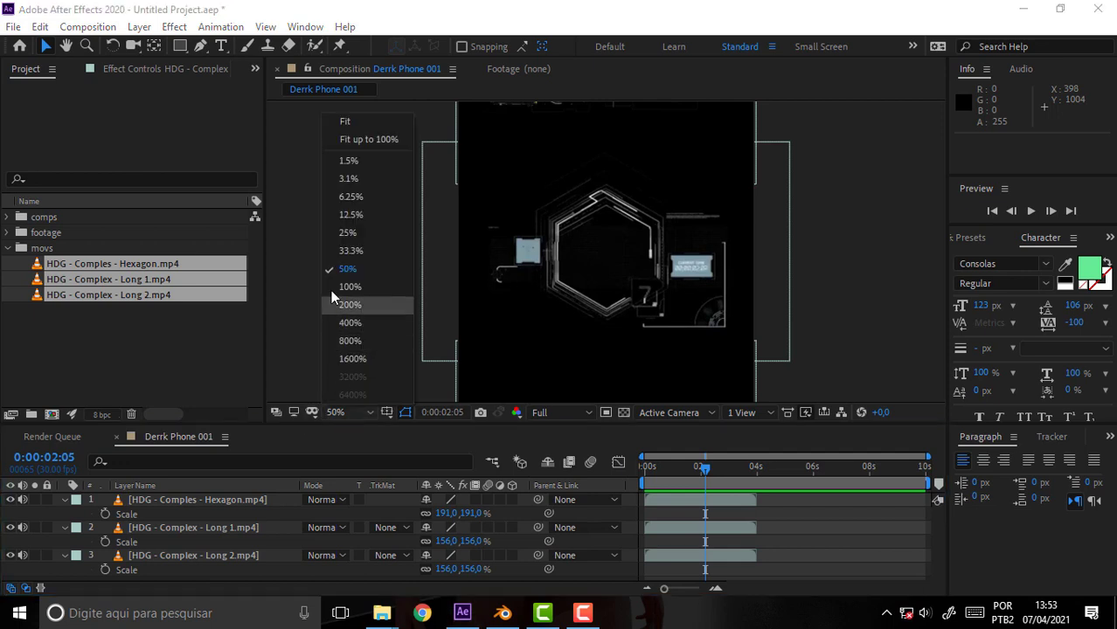
pyautogui.click(336, 231)
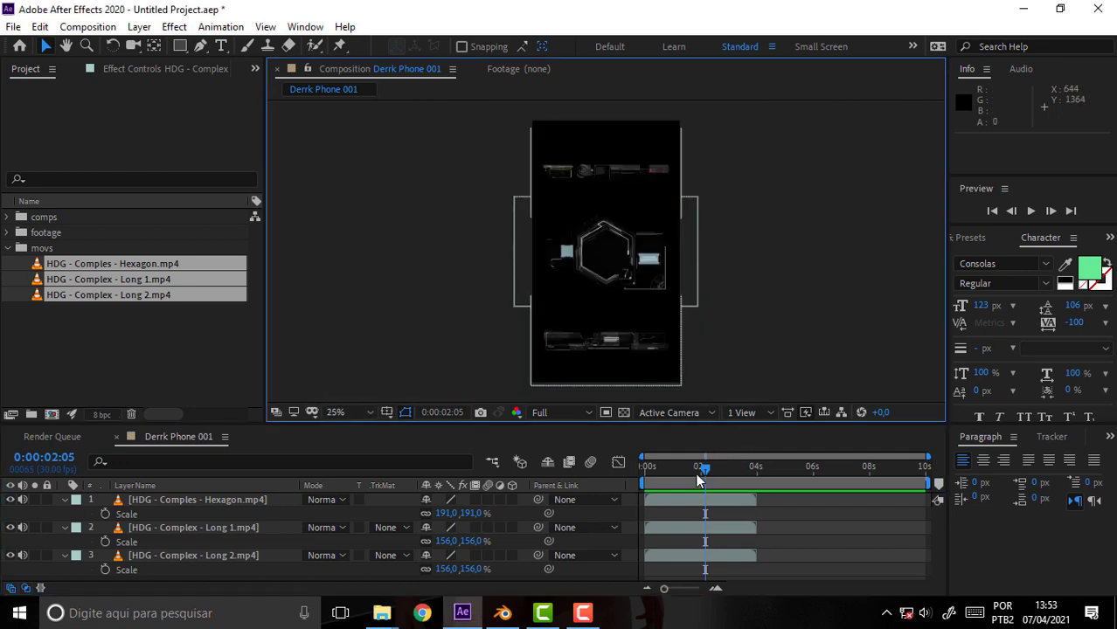
pyautogui.moveTo(699, 476)
pyautogui.mouseDown()
pyautogui.moveTo(719, 476)
pyautogui.moveTo(708, 472)
pyautogui.mouseUp()
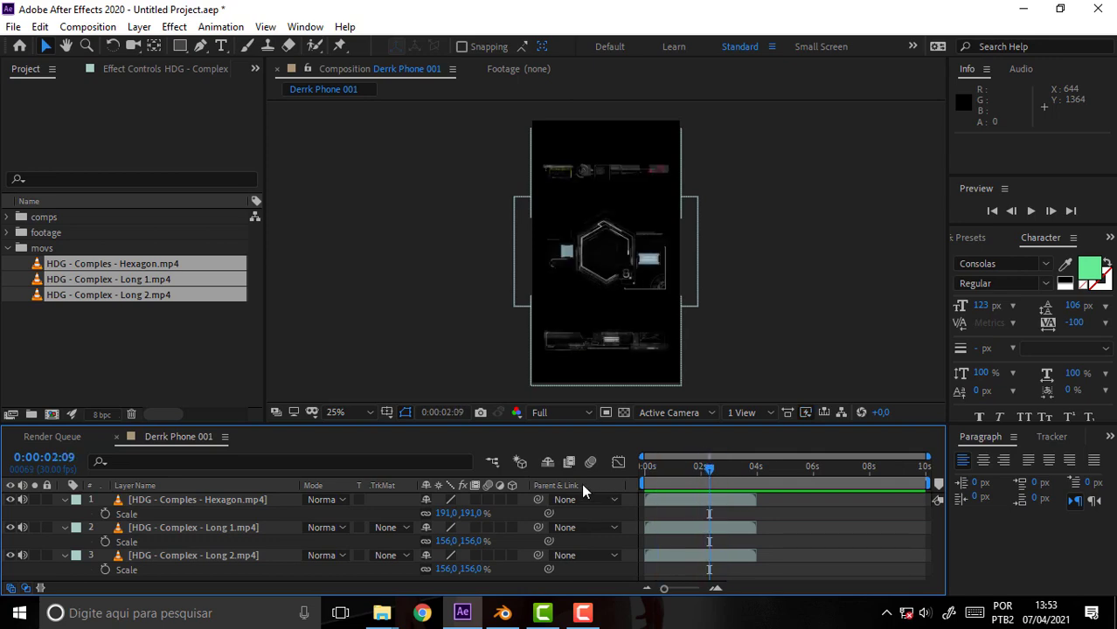
# Create a comp-sized 720×1280 black solid layer, Black Solid 1
pyautogui.click(139, 27)
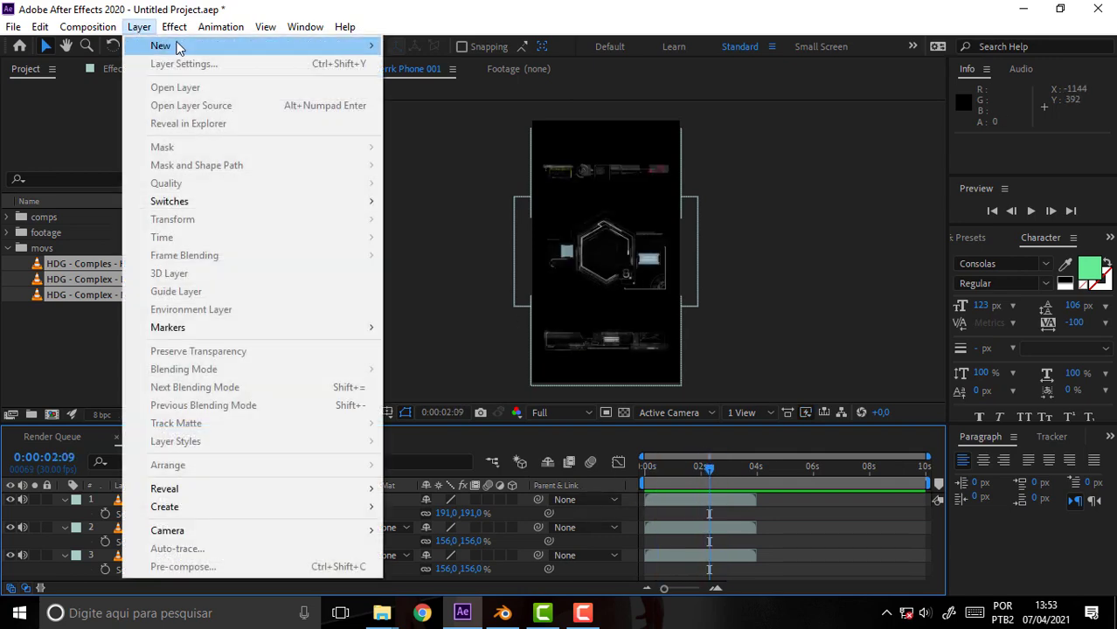
pyautogui.moveTo(177, 46)
pyautogui.click(443, 64)
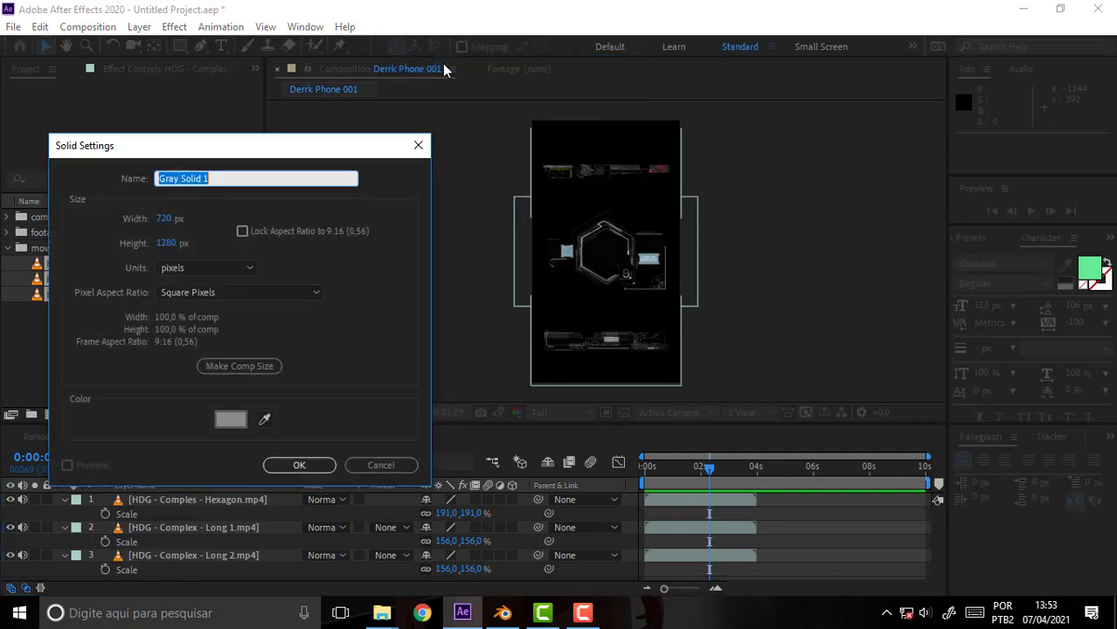
pyautogui.click(248, 366)
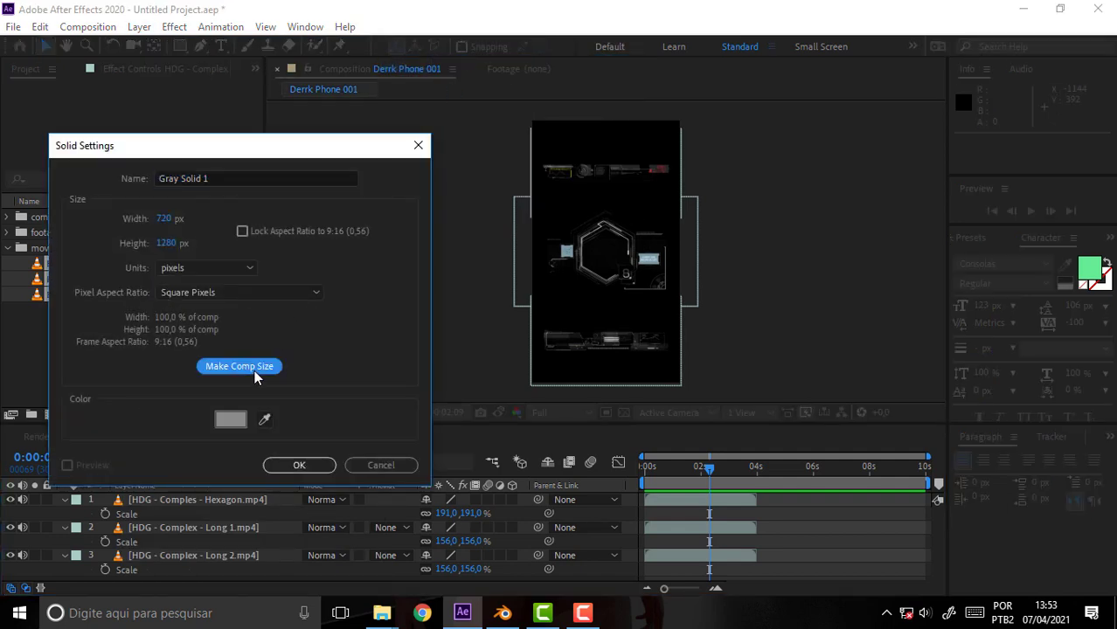
pyautogui.click(232, 421)
pyautogui.moveTo(367, 384); pyautogui.dragTo(219, 388)
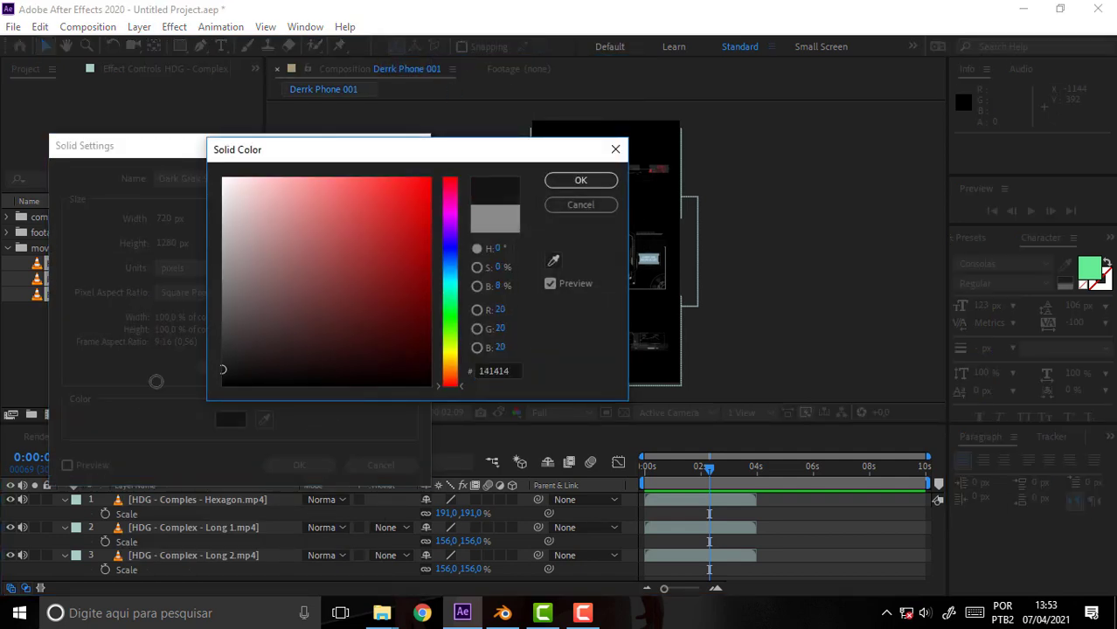
pyautogui.click(583, 183)
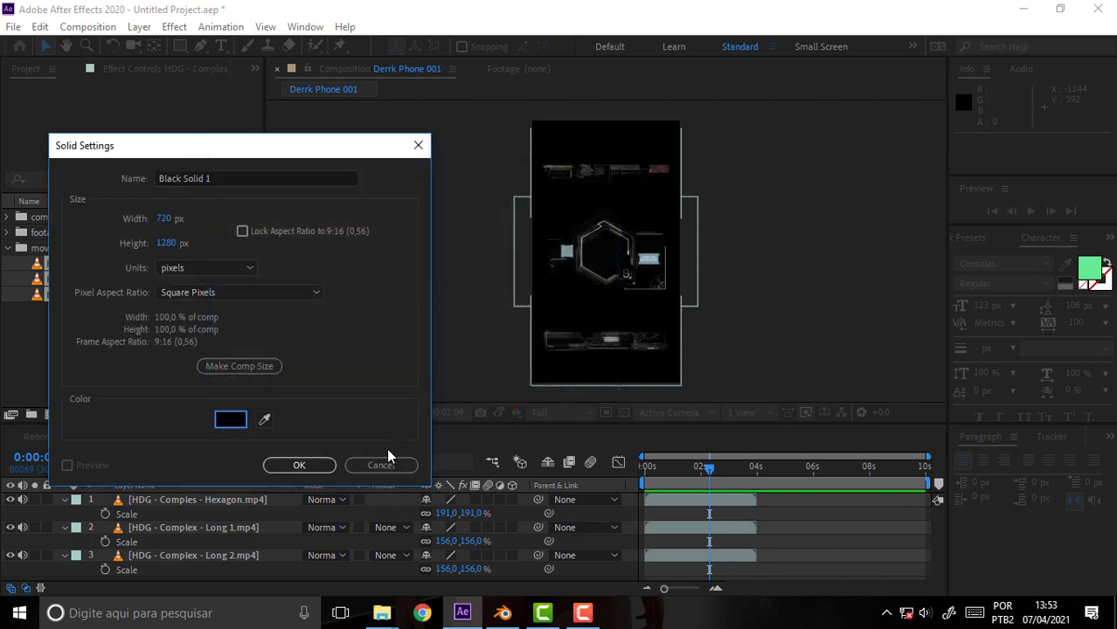
pyautogui.click(297, 467)
# Move Black Solid 1 beneath the three HDG clips, hide it, and toggle the transparency grid off
pyautogui.moveTo(184, 505); pyautogui.dragTo(189, 589)
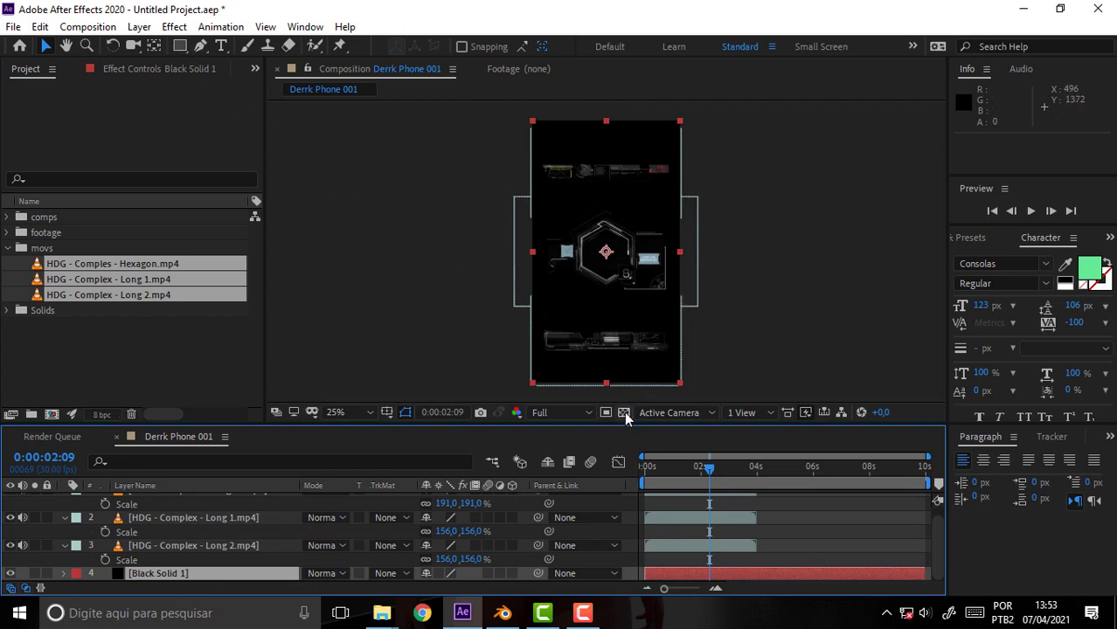
pyautogui.click(11, 573)
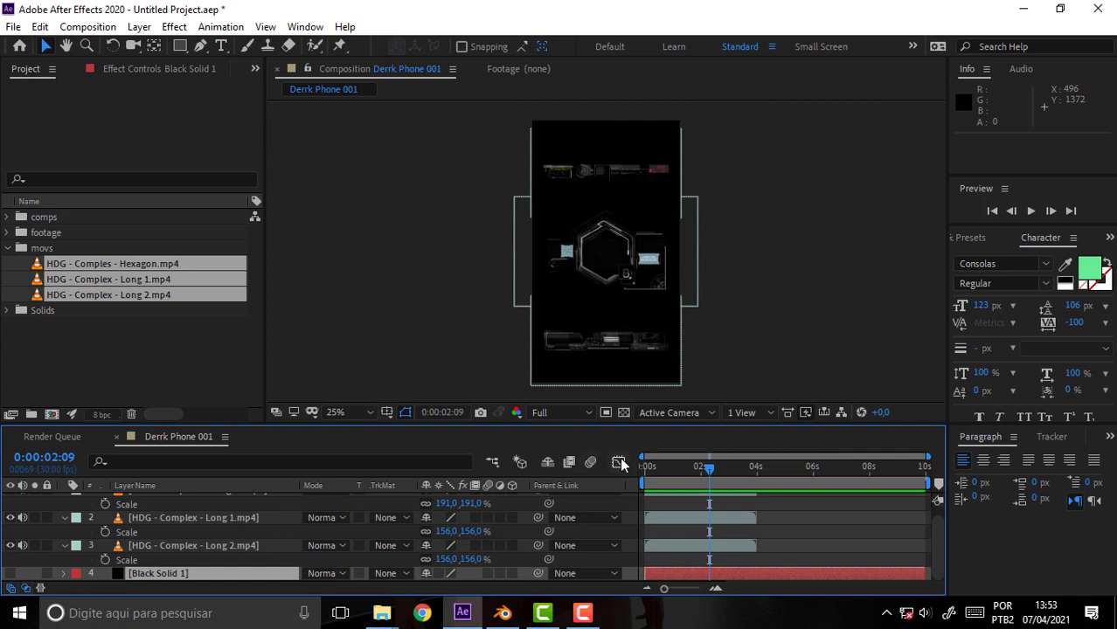
pyautogui.click(624, 413)
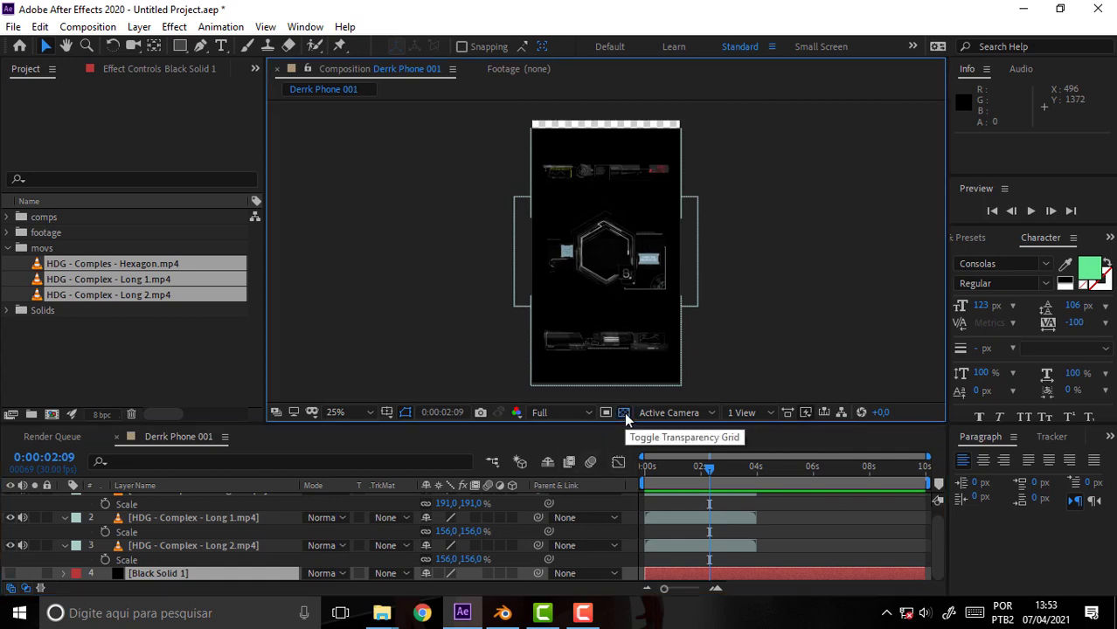
pyautogui.click(624, 412)
pyautogui.click(624, 412)
pyautogui.click(624, 412)
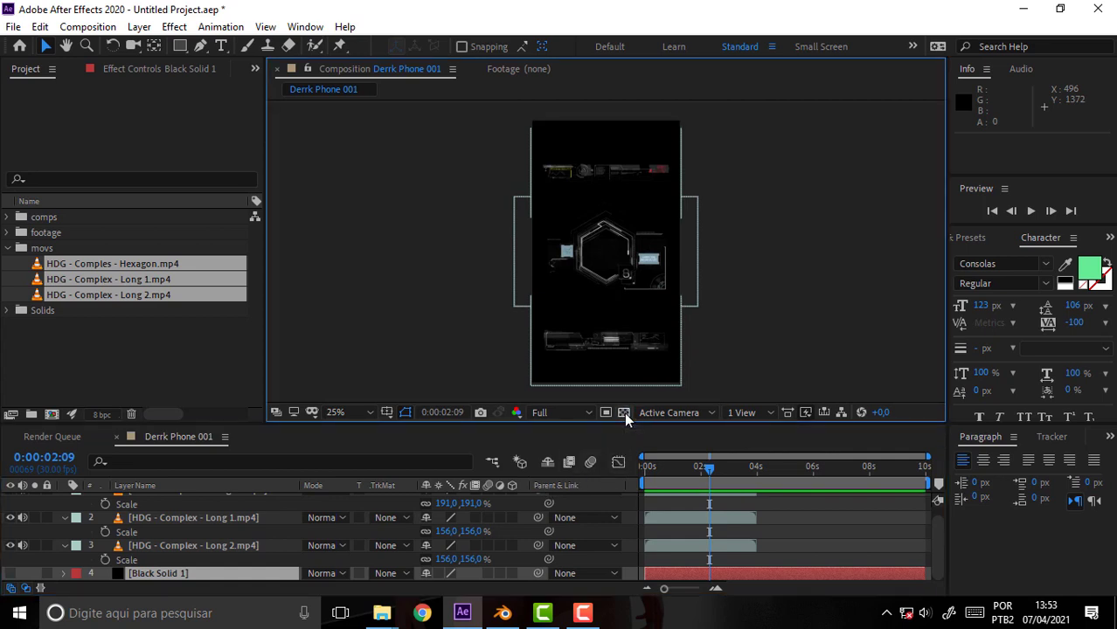
# Preview the animation, park the time at 0:00:03:02, and make Black Solid 1 visible again
pyautogui.moveTo(709, 470)
pyautogui.mouseDown()
pyautogui.moveTo(660, 484)
pyautogui.moveTo(706, 478)
pyautogui.mouseUp()
pyautogui.moveTo(740, 481); pyautogui.dragTo(707, 482)
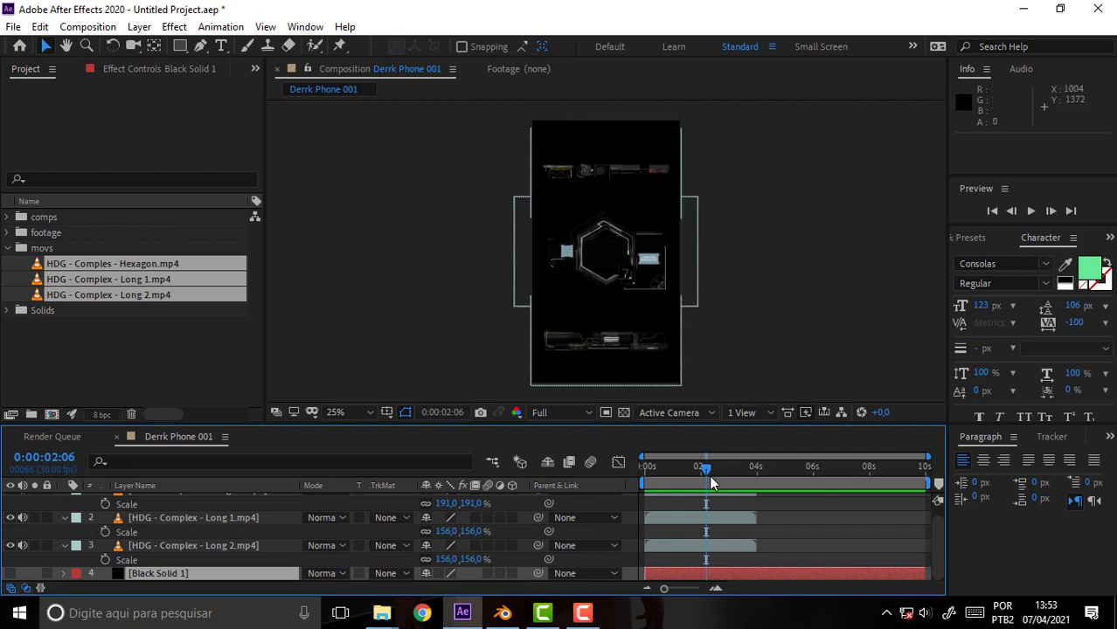
pyautogui.press('space')
pyautogui.press('space')
pyautogui.click(739, 468)
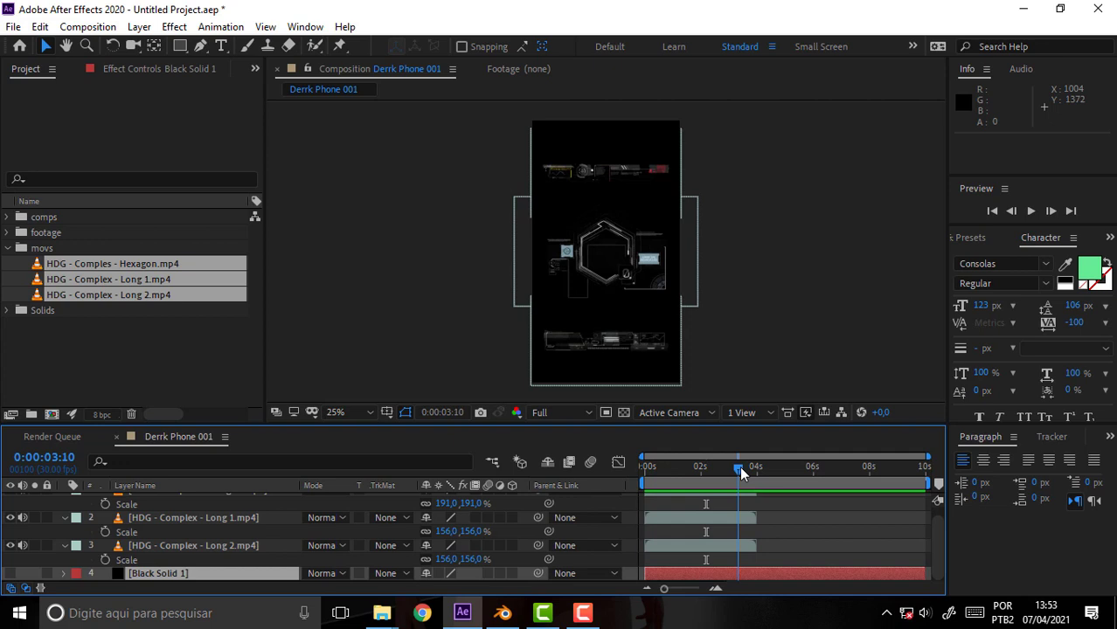
pyautogui.moveTo(739, 468); pyautogui.dragTo(730, 469)
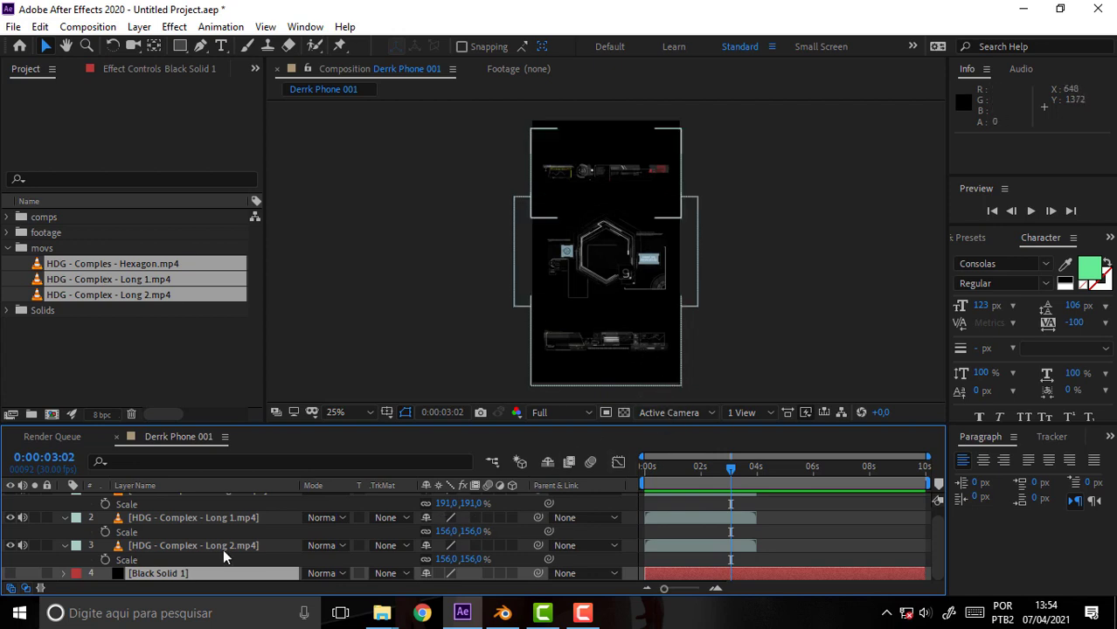
pyautogui.click(11, 573)
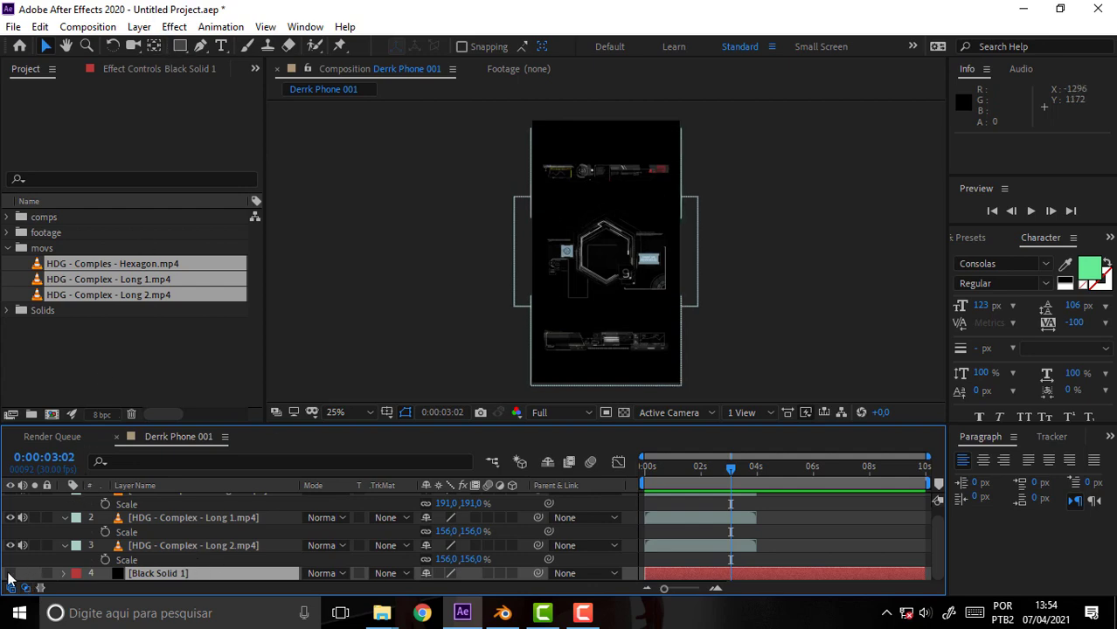
# Apply a Gradient Ramp effect to Black Solid 1
pyautogui.click(174, 26)
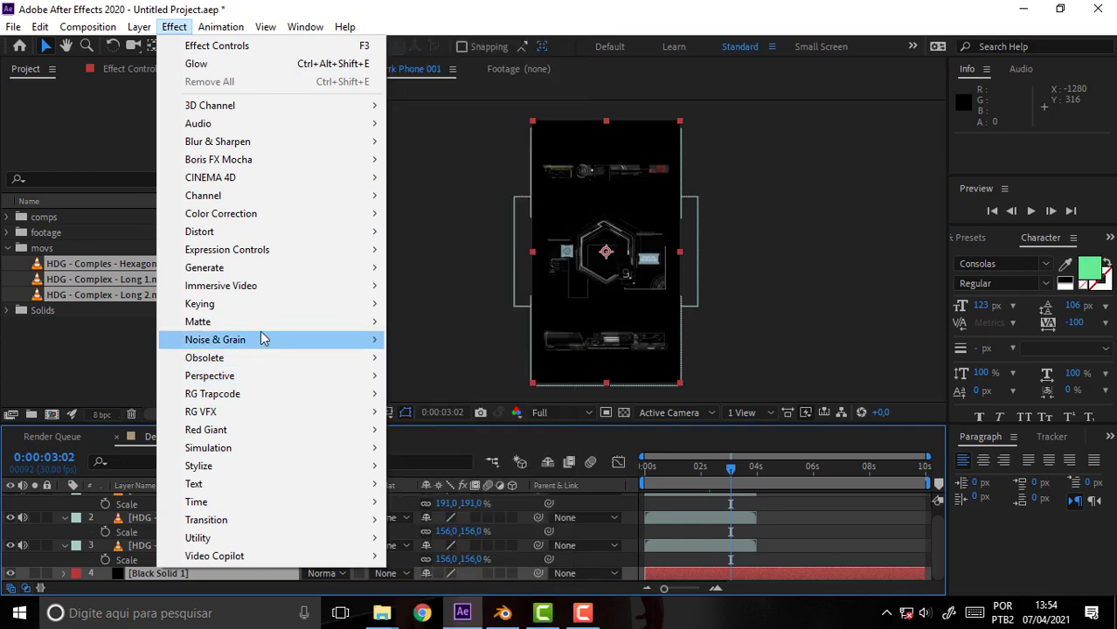
pyautogui.moveTo(285, 272)
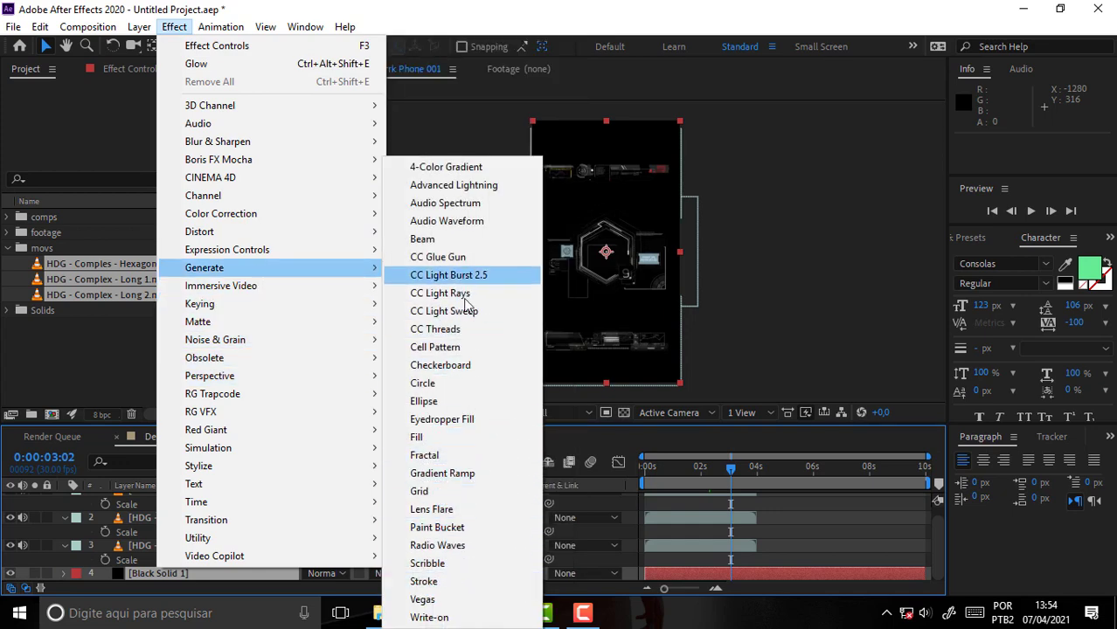
pyautogui.click(460, 474)
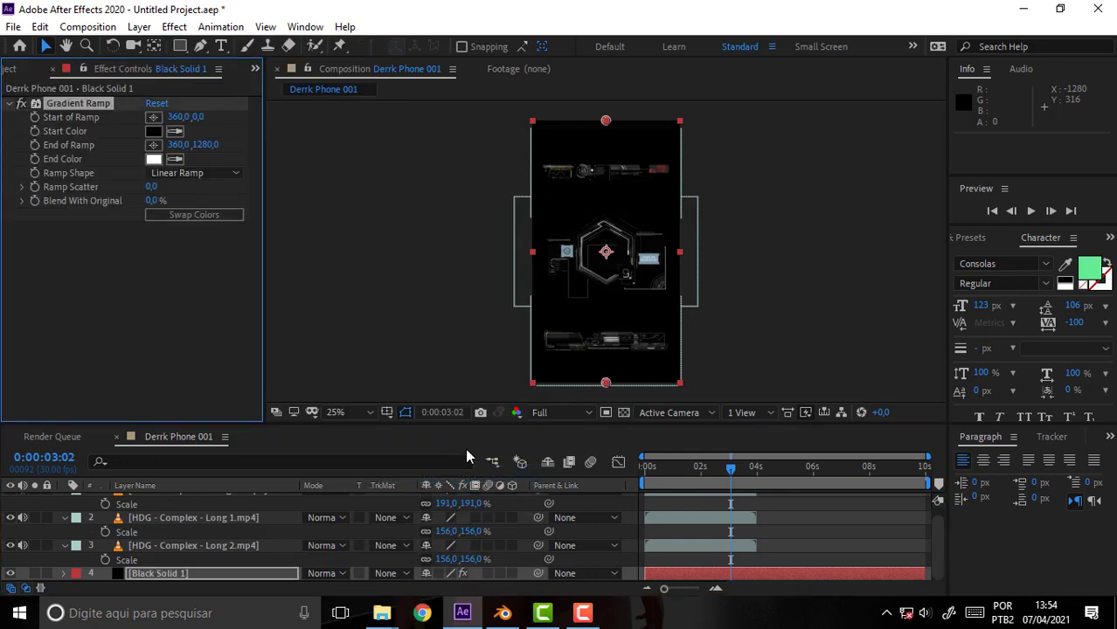
# Set the Long 2, Long 1 and Hexagon HDG clips to Multiply, then reselect Black Solid 1
pyautogui.click(318, 545)
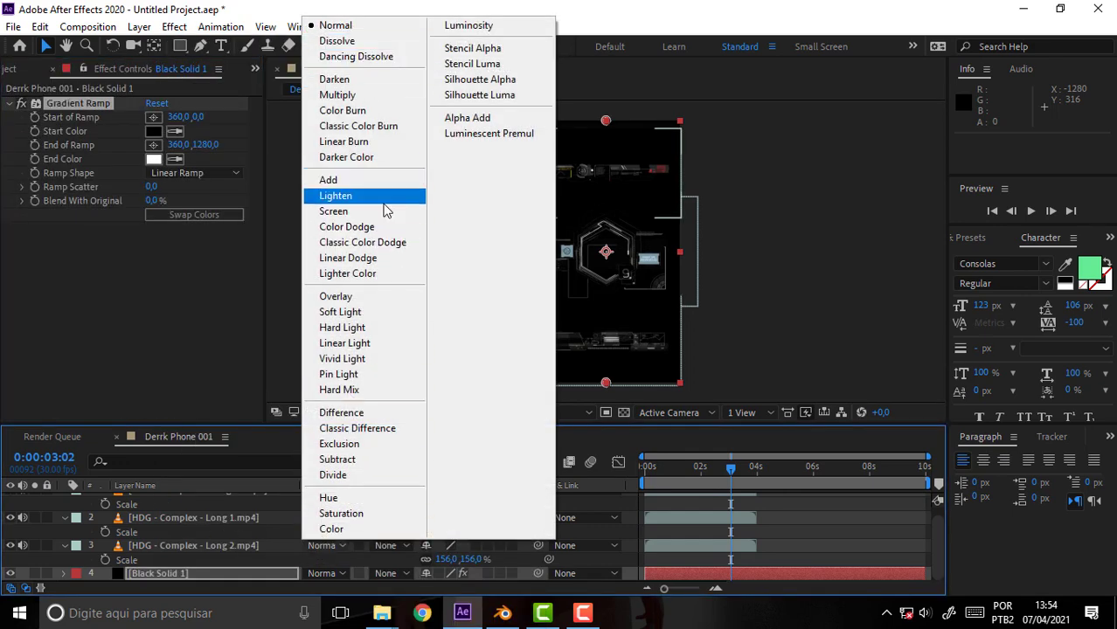
pyautogui.click(376, 97)
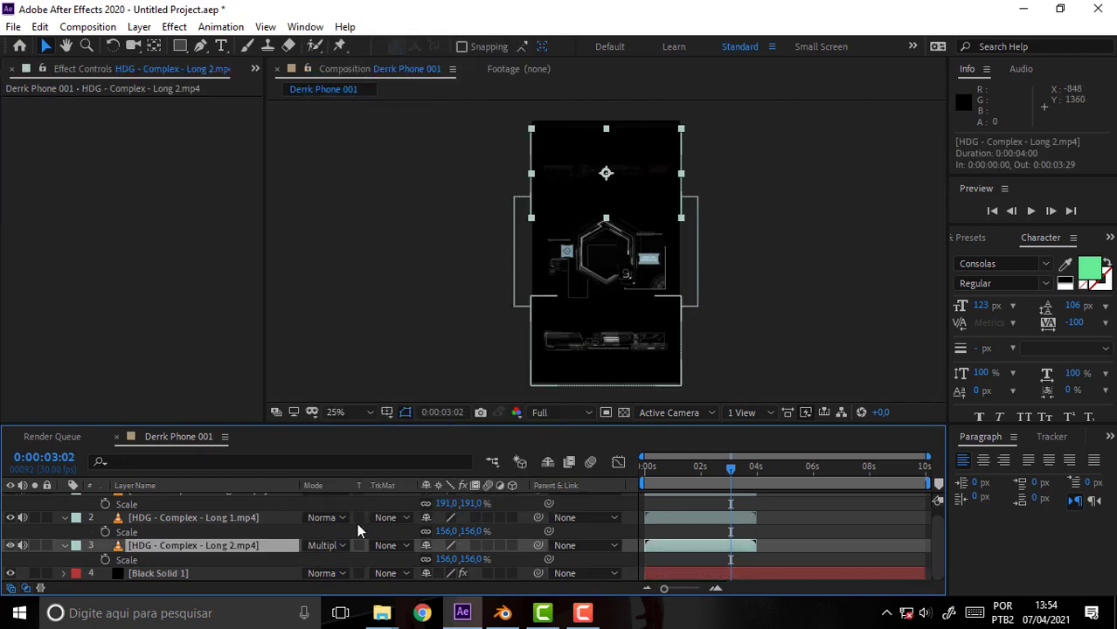
pyautogui.click(323, 517)
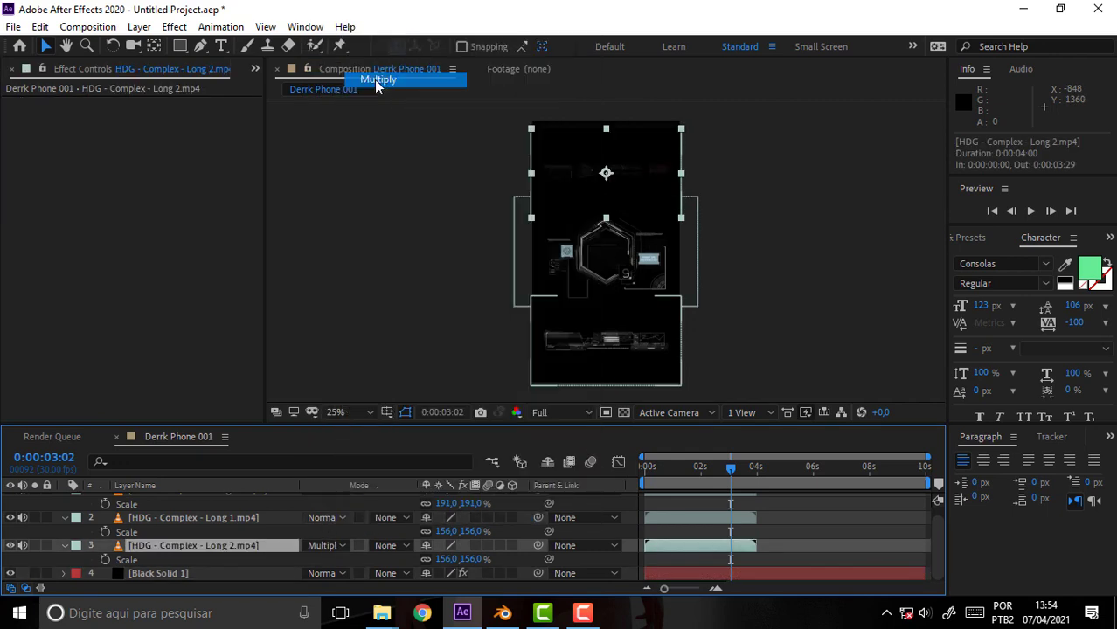
pyautogui.click(374, 78)
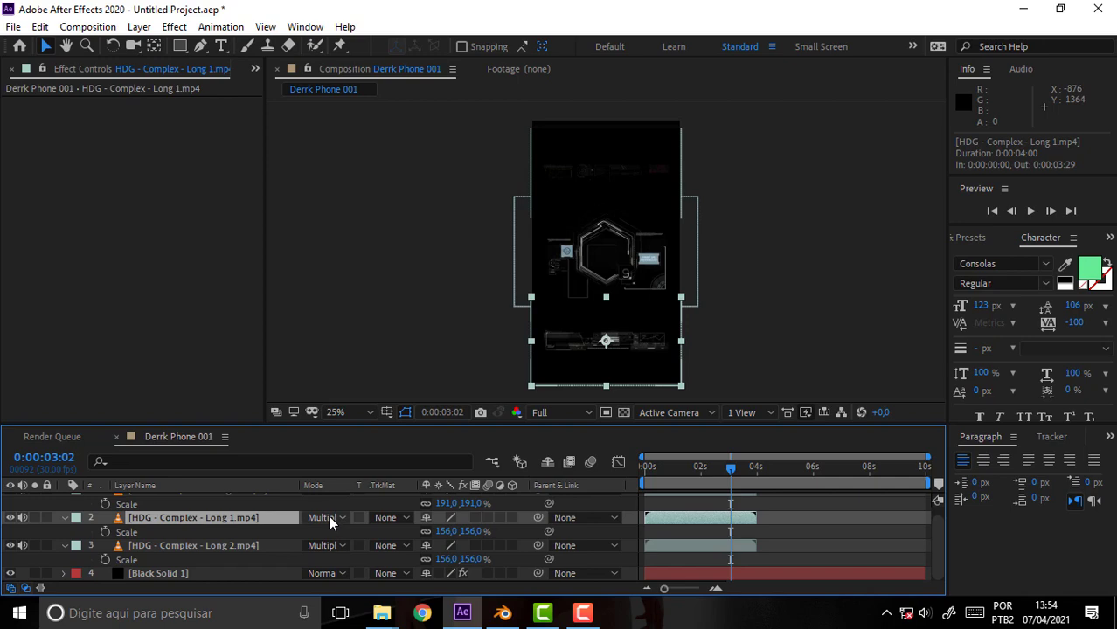
pyautogui.scroll(1, 329, 515)
pyautogui.click(323, 499)
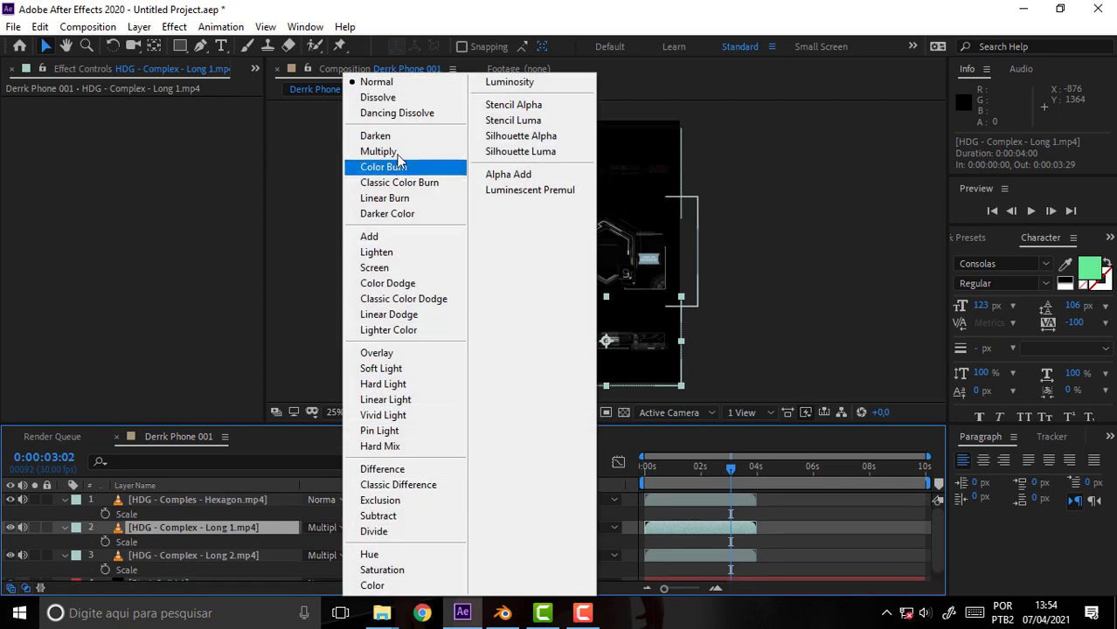
pyautogui.click(376, 152)
pyautogui.scroll(-1, 346, 494)
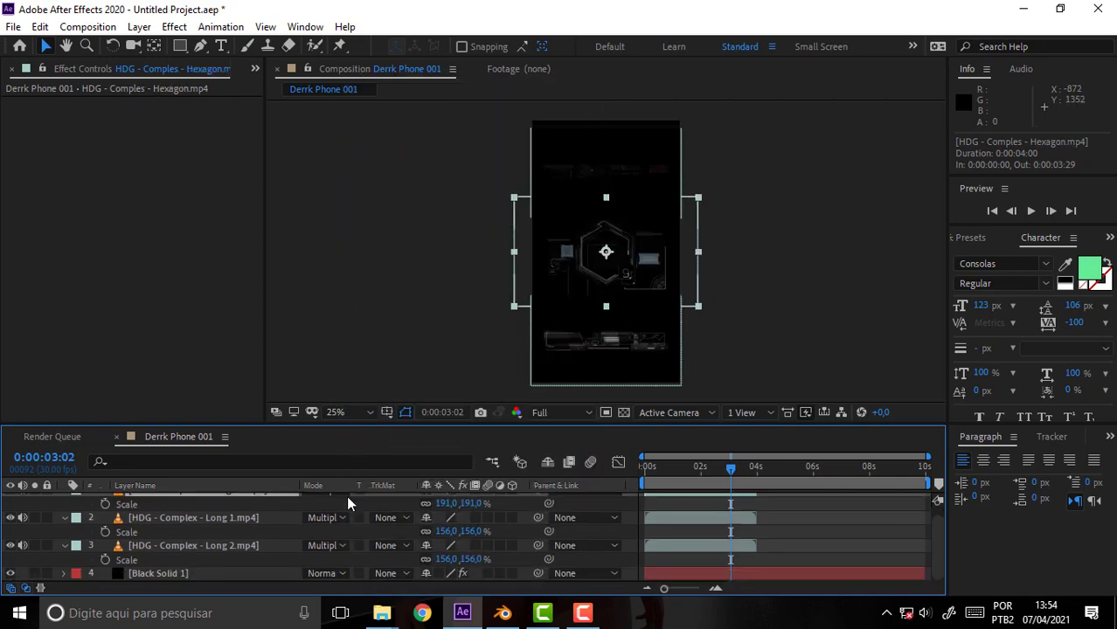
pyautogui.click(166, 573)
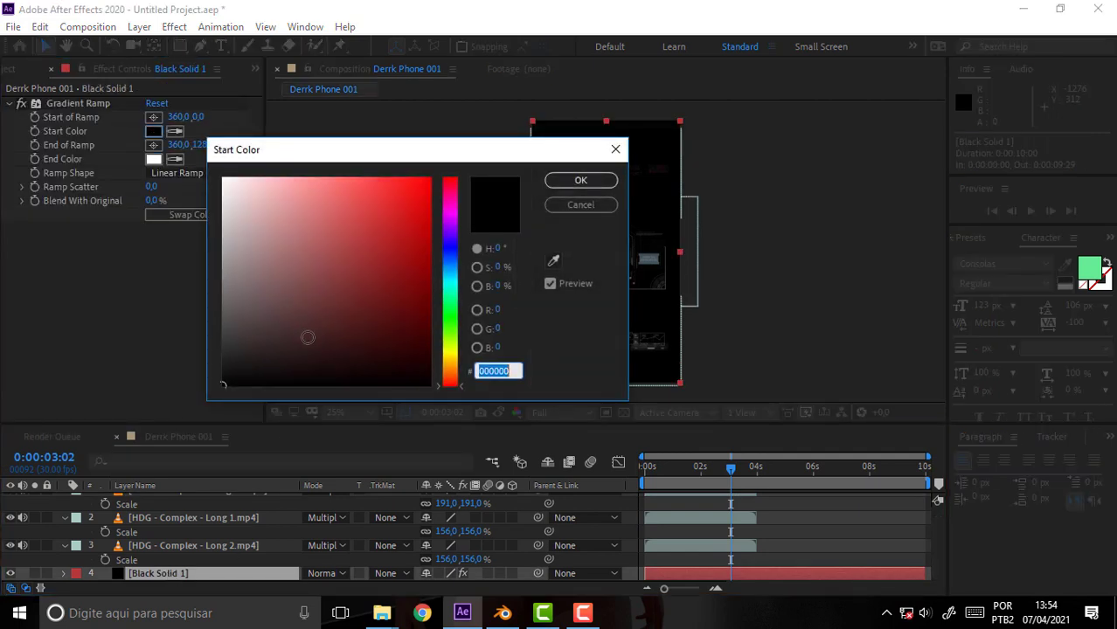
# Make the Gradient Ramp run from bright green #17AD07 to dark green #143300
pyautogui.moveTo(448, 389); pyautogui.dragTo(450, 321)
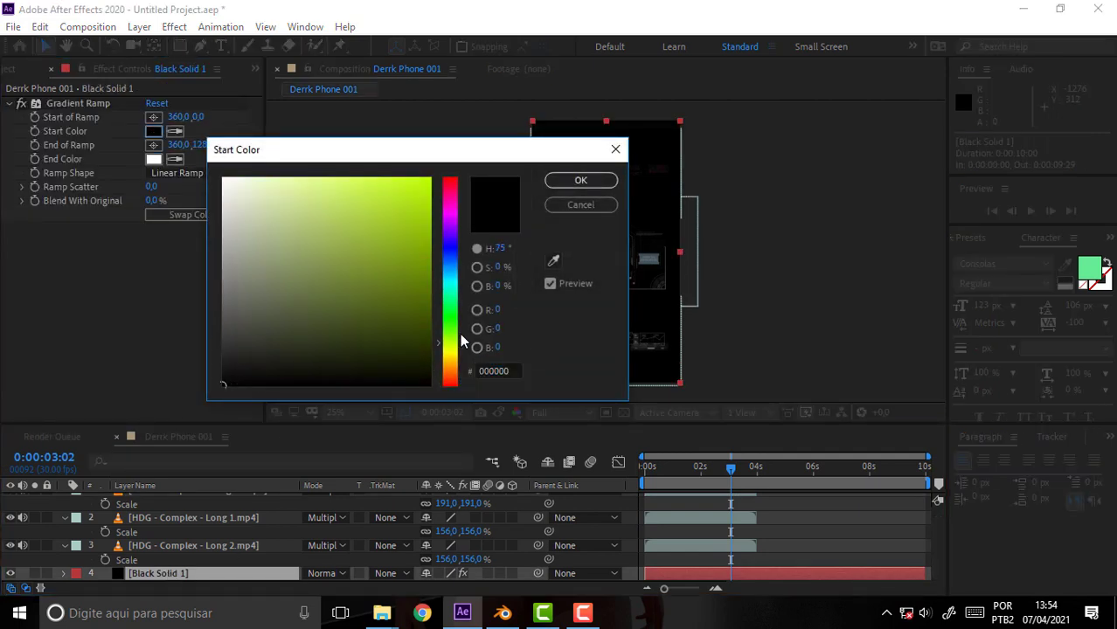
pyautogui.moveTo(419, 234); pyautogui.dragTo(421, 244)
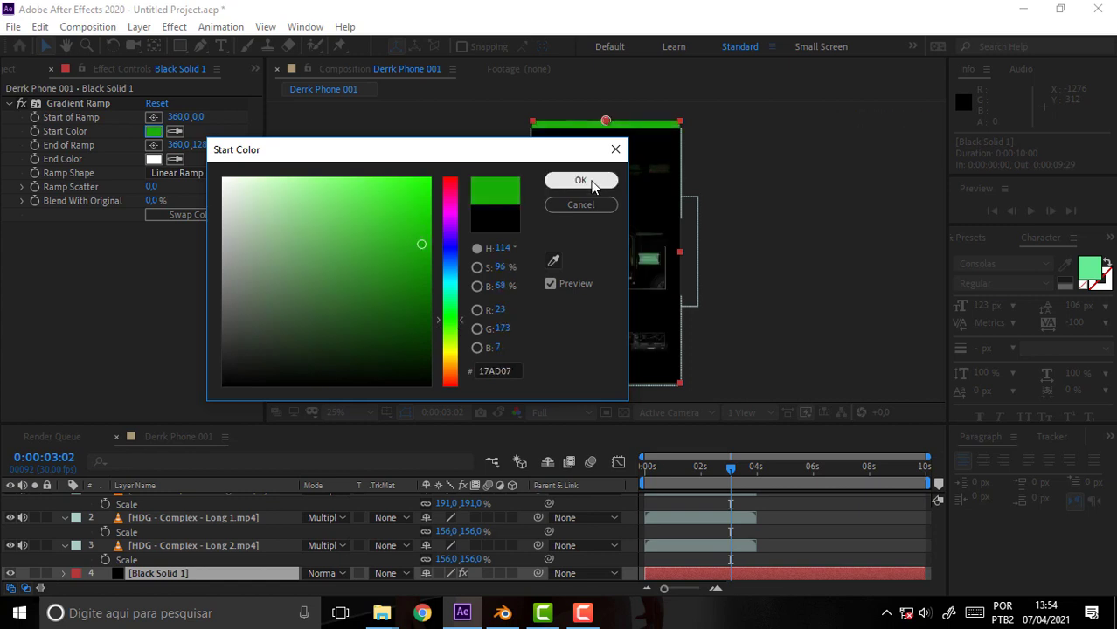
pyautogui.click(581, 180)
pyautogui.click(154, 159)
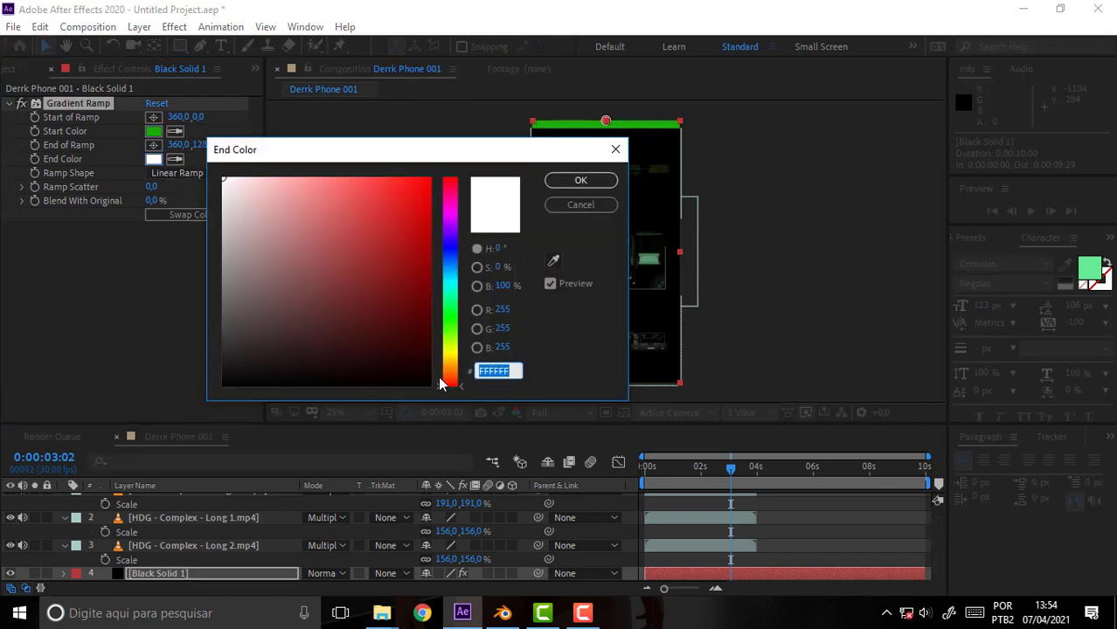
pyautogui.click(461, 328)
pyautogui.moveTo(408, 321); pyautogui.dragTo(428, 318)
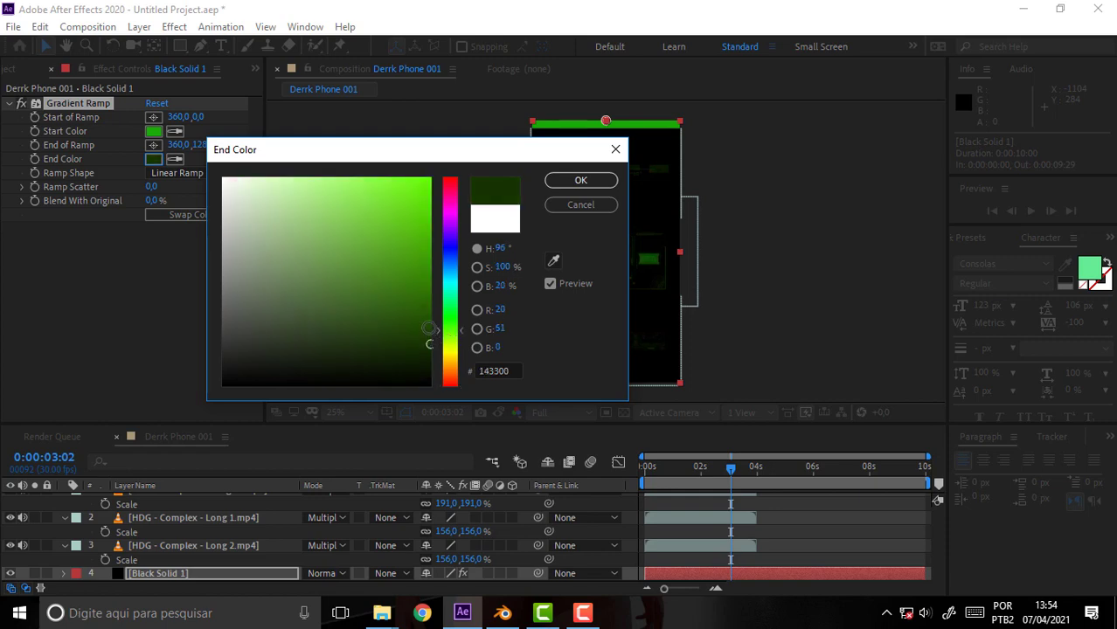
pyautogui.click(577, 182)
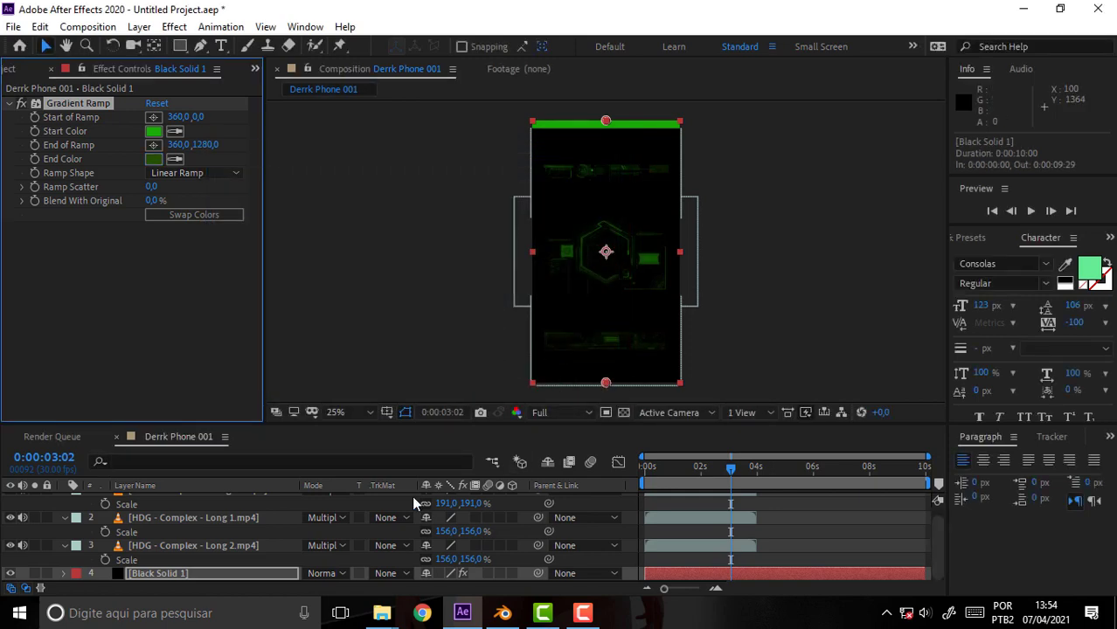
pyautogui.click(326, 542)
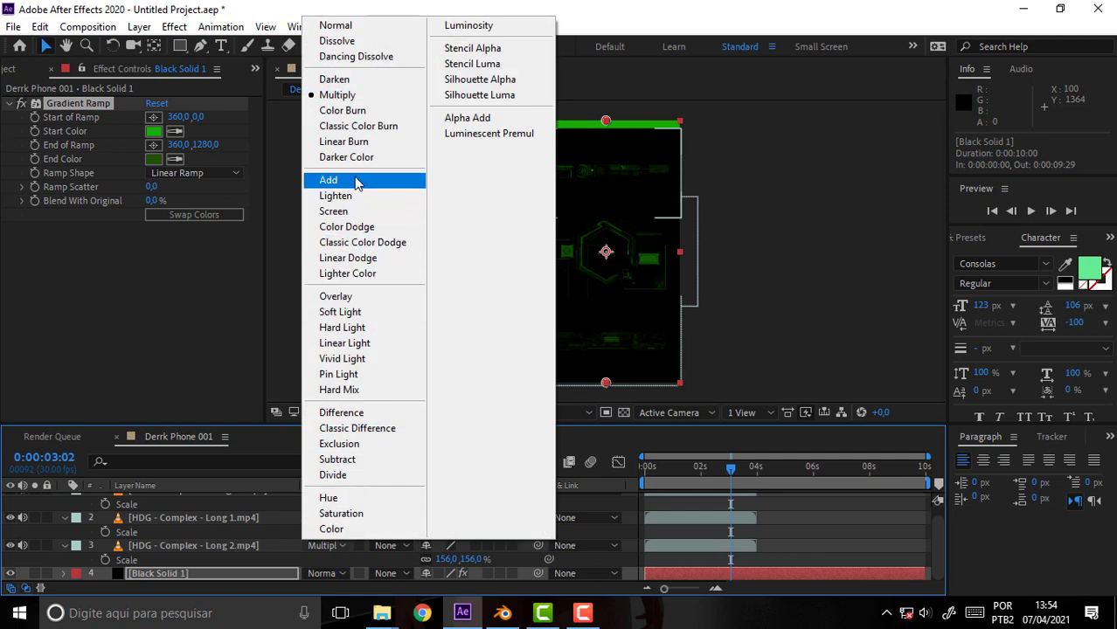
# Switch the Long 2, Long 1 and Hexagon clips from Multiply to Add blending
pyautogui.click(358, 180)
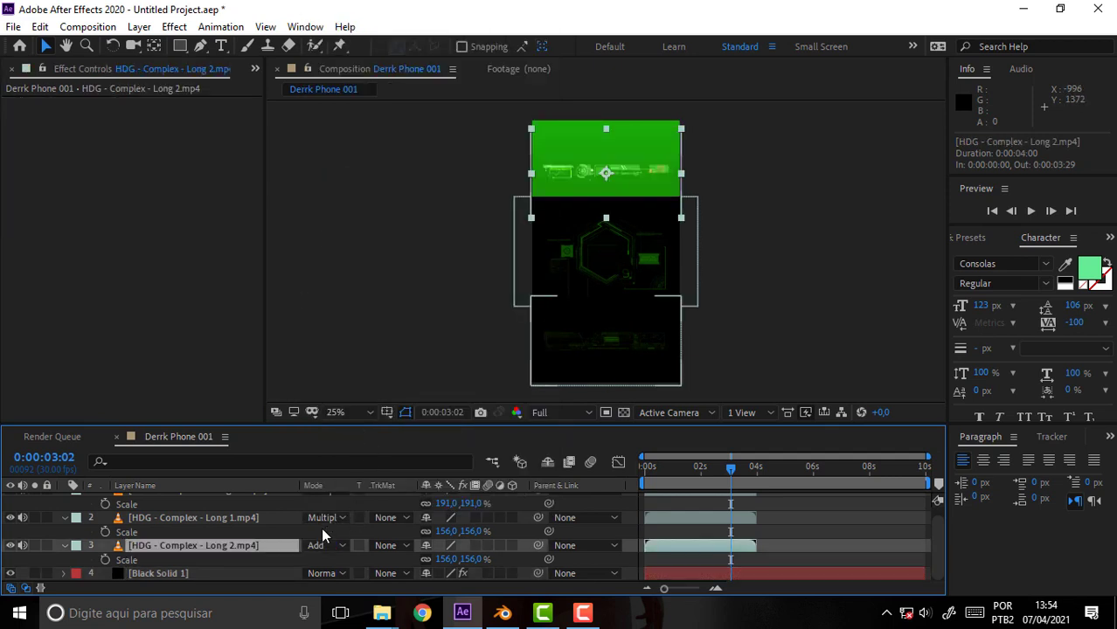
pyautogui.click(323, 519)
pyautogui.click(368, 164)
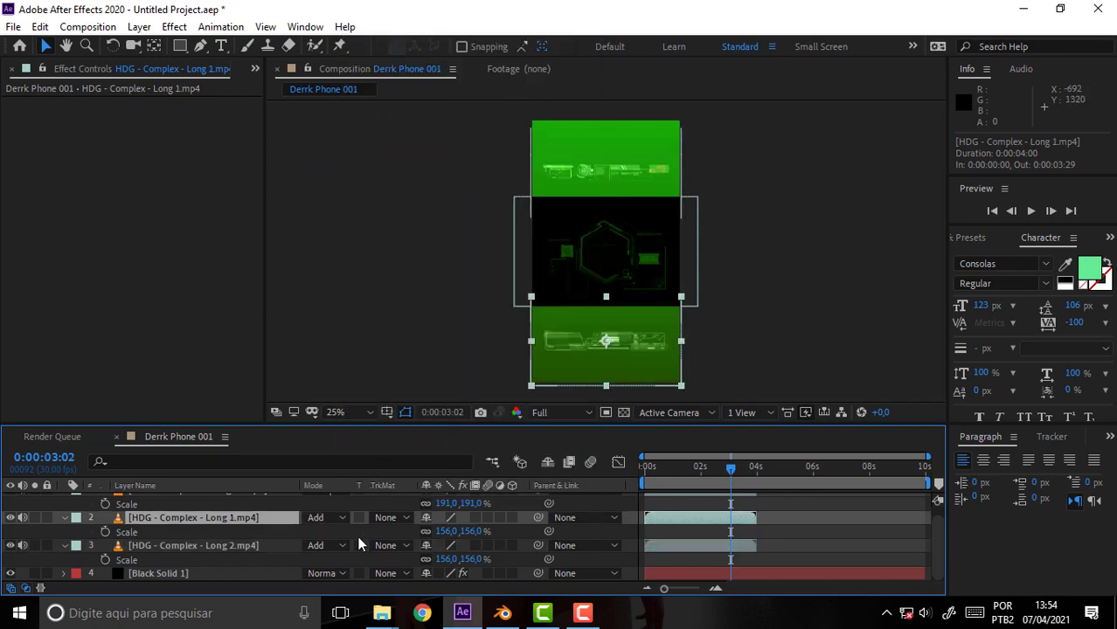
pyautogui.scroll(1, 358, 533)
pyautogui.click(333, 500)
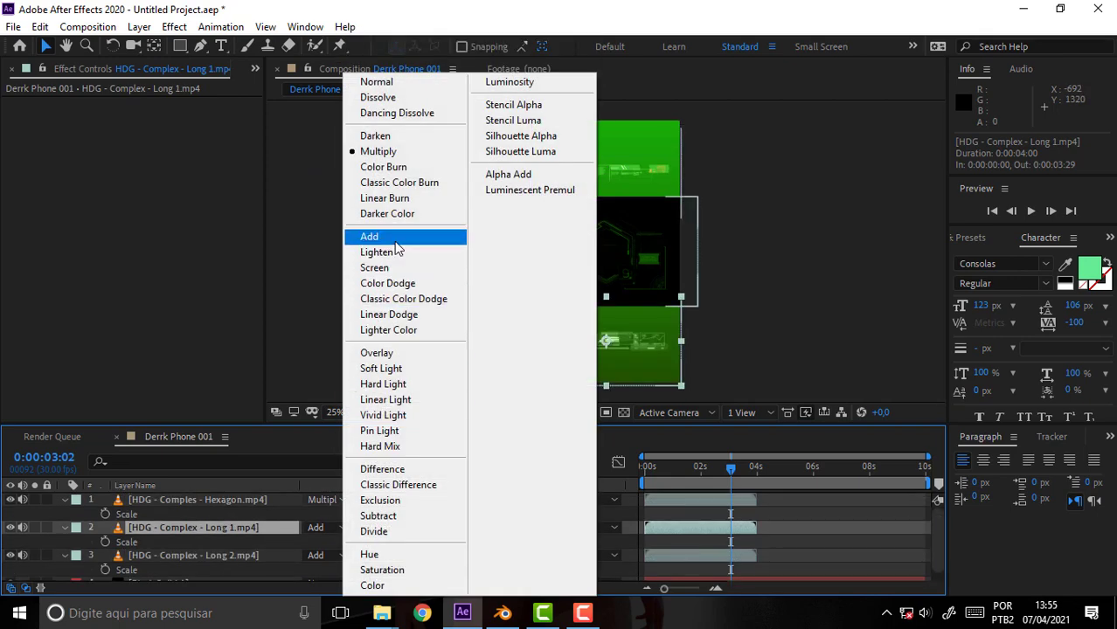
pyautogui.click(369, 236)
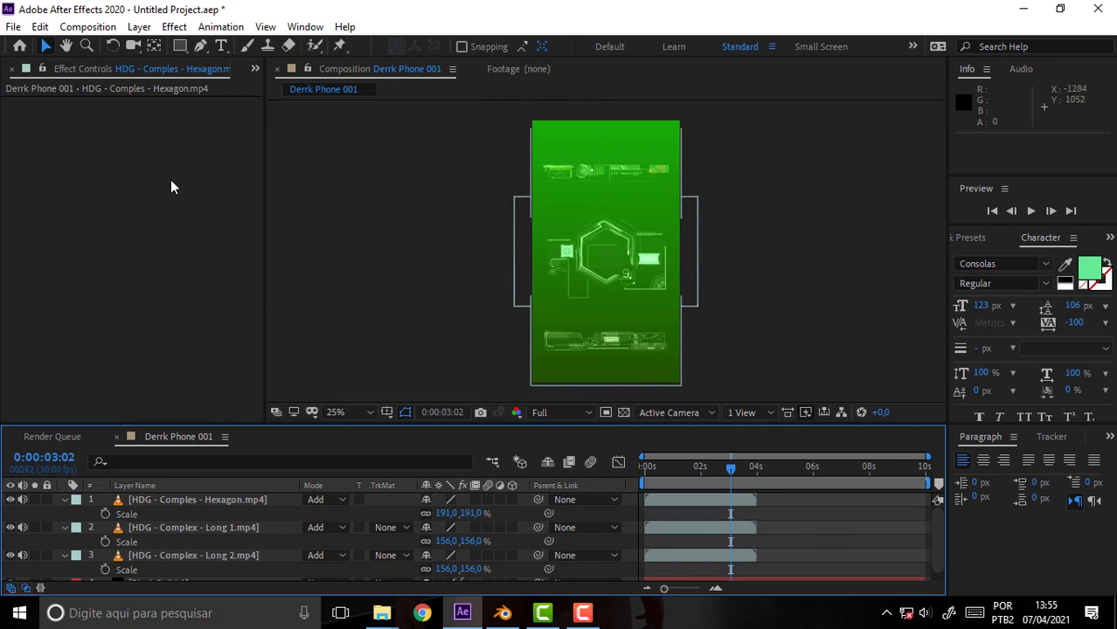
pyautogui.scroll(-1, 197, 493)
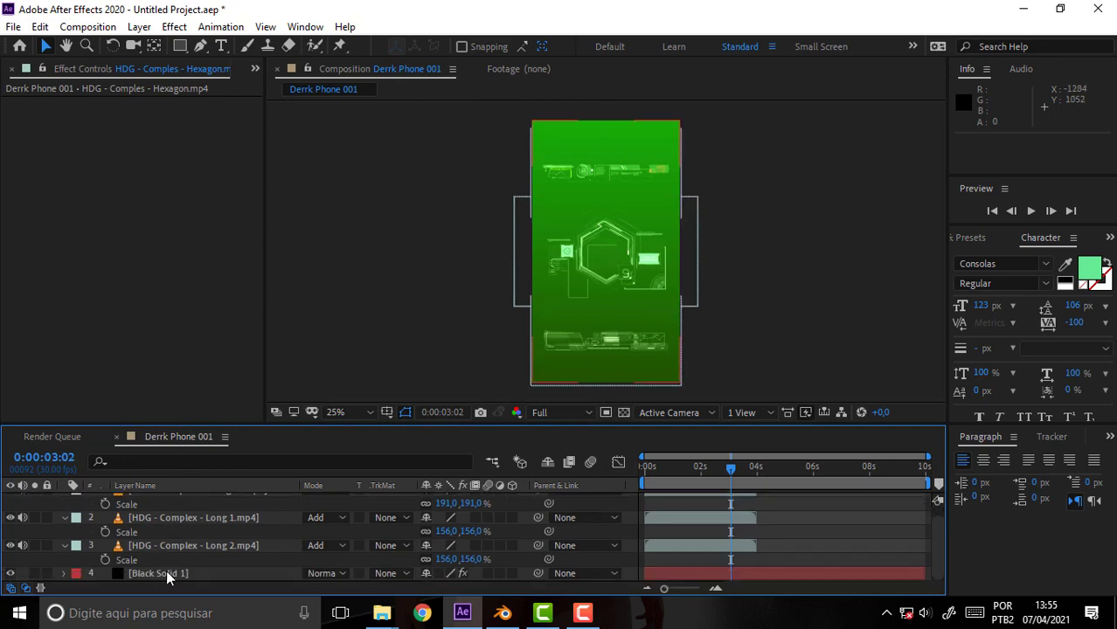
# Darken both the start and end greens of Black Solid 1's Gradient Ramp
pyautogui.click(166, 573)
pyautogui.click(156, 132)
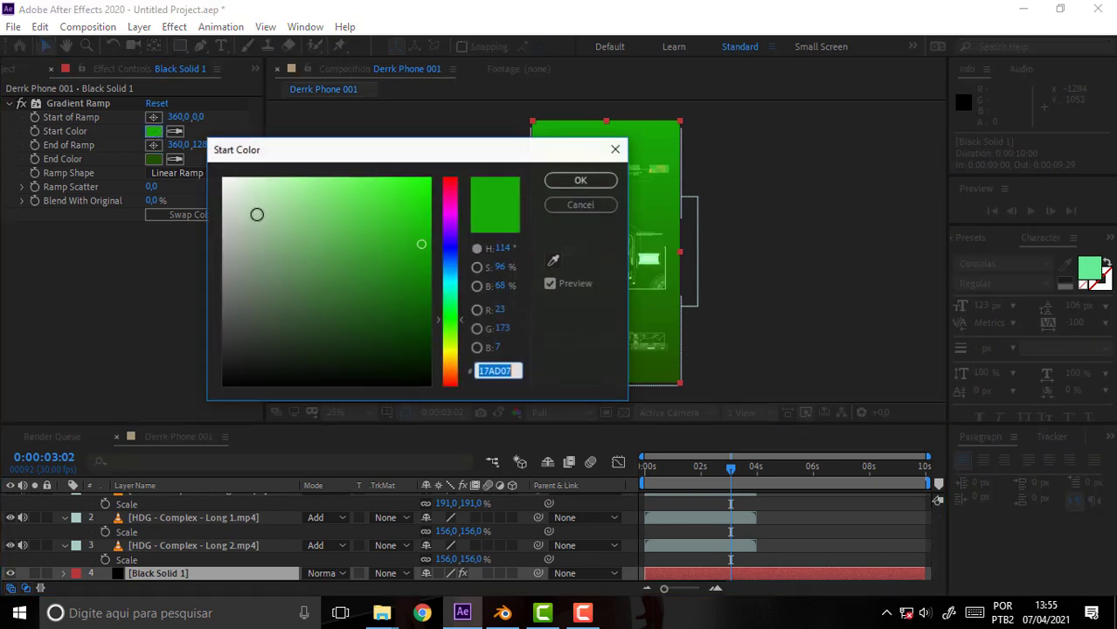
pyautogui.moveTo(428, 269); pyautogui.dragTo(428, 312)
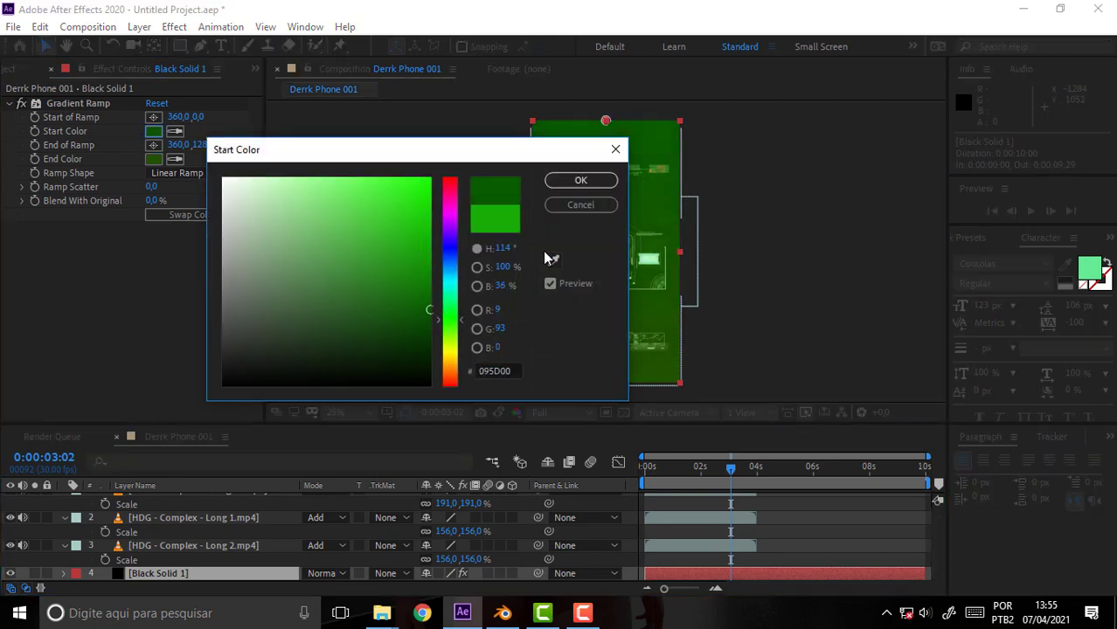
pyautogui.click(580, 180)
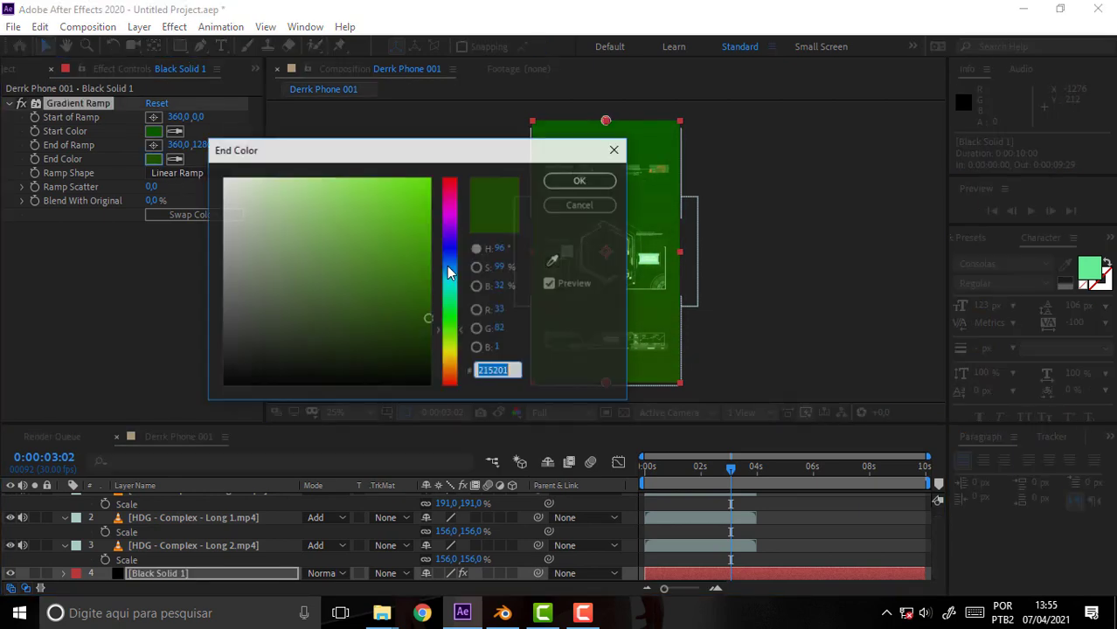
pyautogui.click(153, 159)
pyautogui.moveTo(428, 312); pyautogui.dragTo(429, 378)
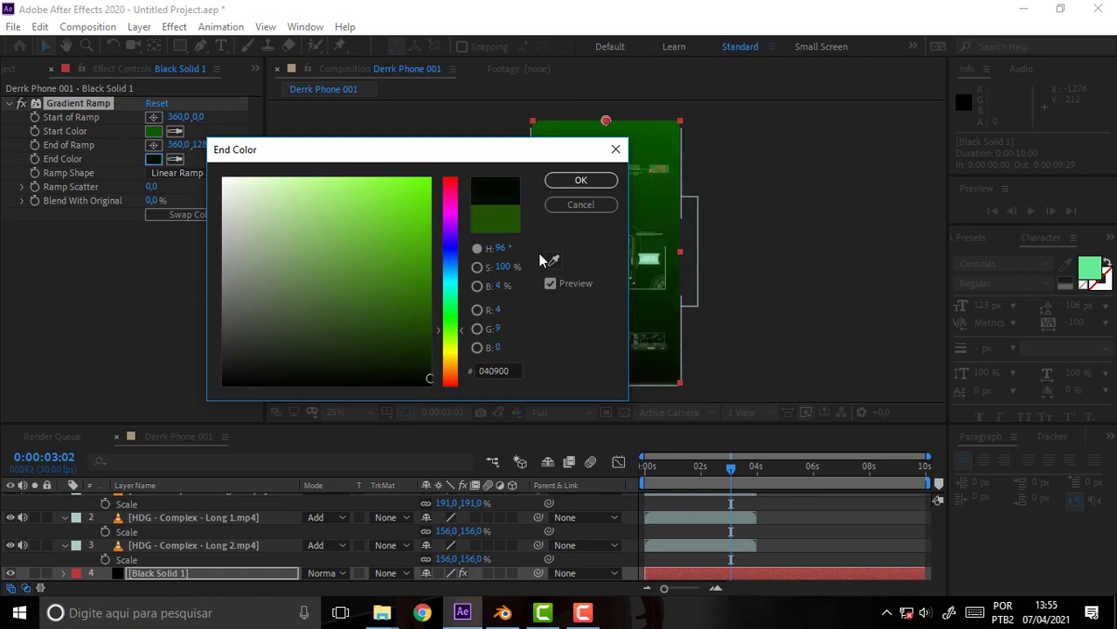
pyautogui.click(579, 181)
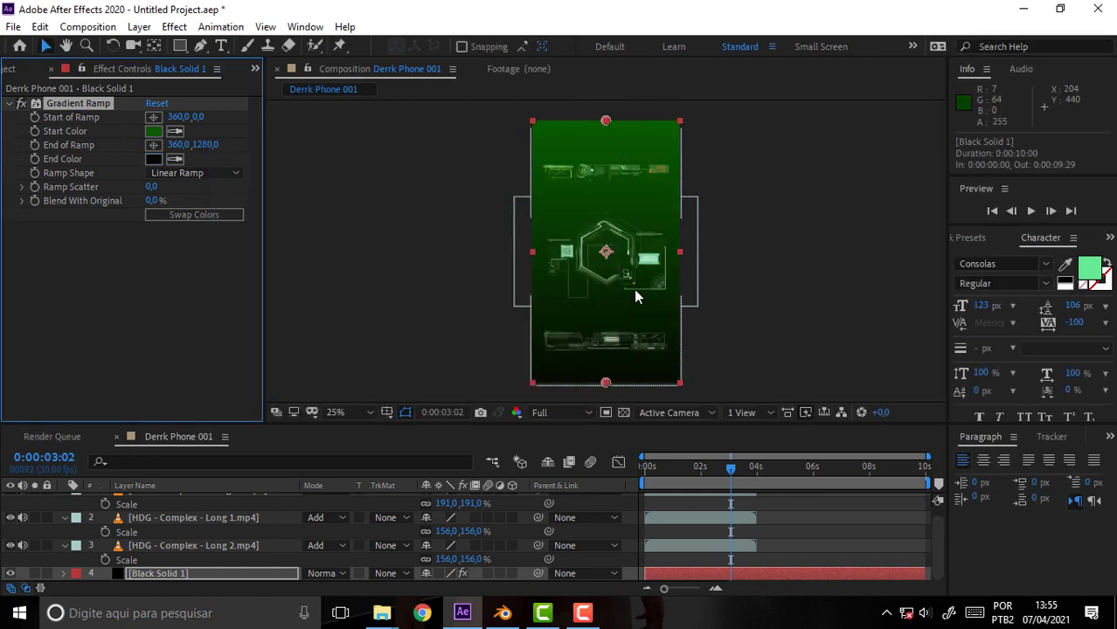
# Make the ramp fade from black to dark green #204805 and preview the composition
pyautogui.click(154, 131)
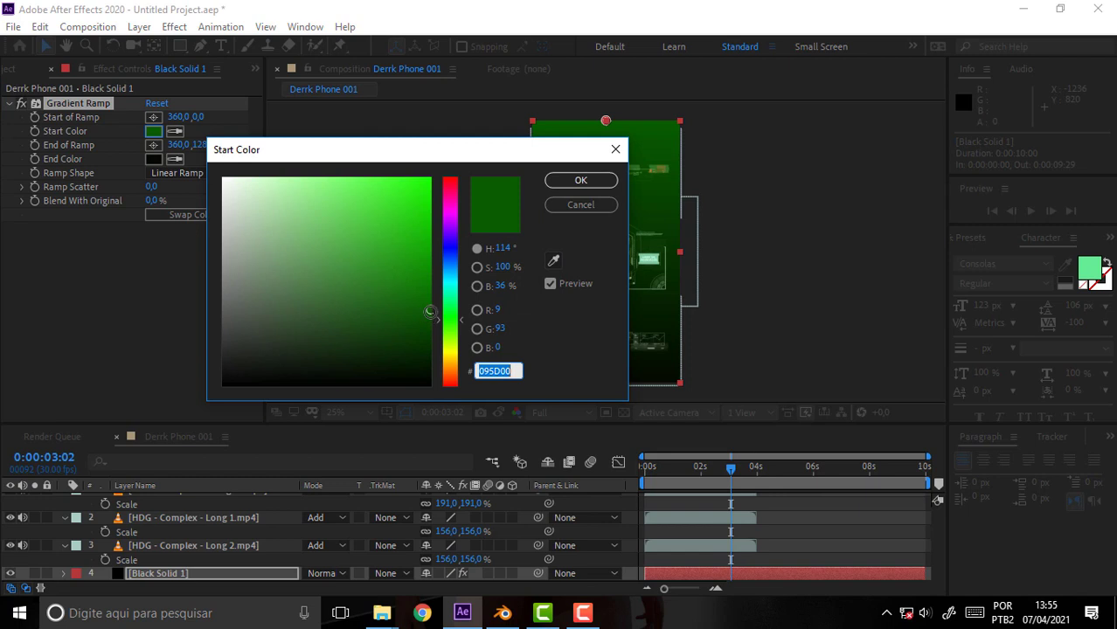
pyautogui.moveTo(429, 311); pyautogui.dragTo(430, 402)
pyautogui.click(581, 180)
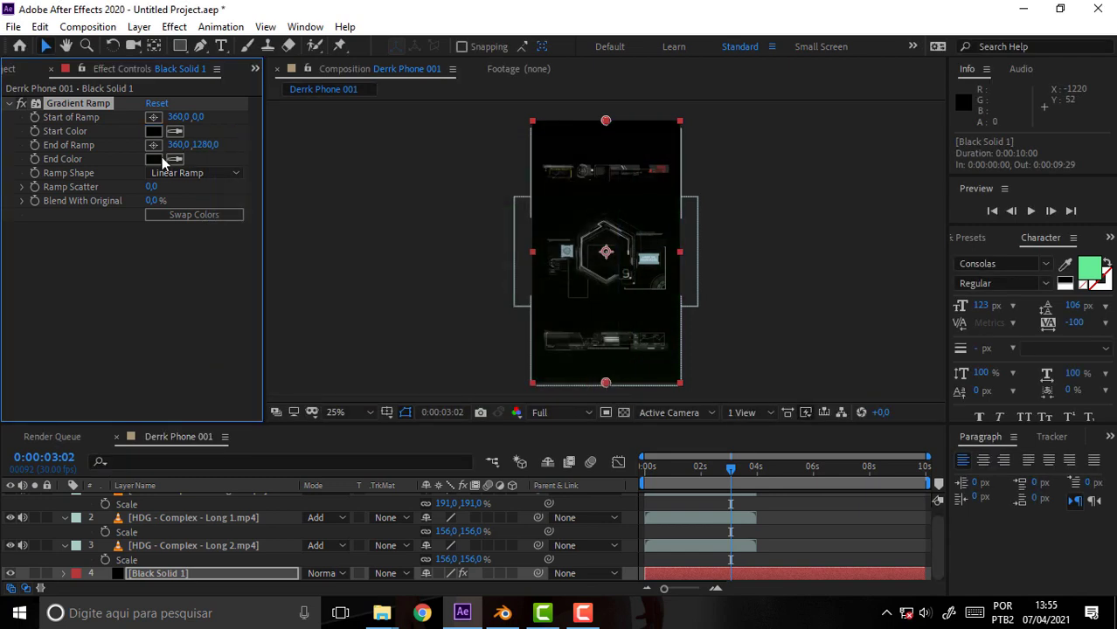
pyautogui.click(153, 159)
pyautogui.moveTo(418, 368); pyautogui.dragTo(416, 326)
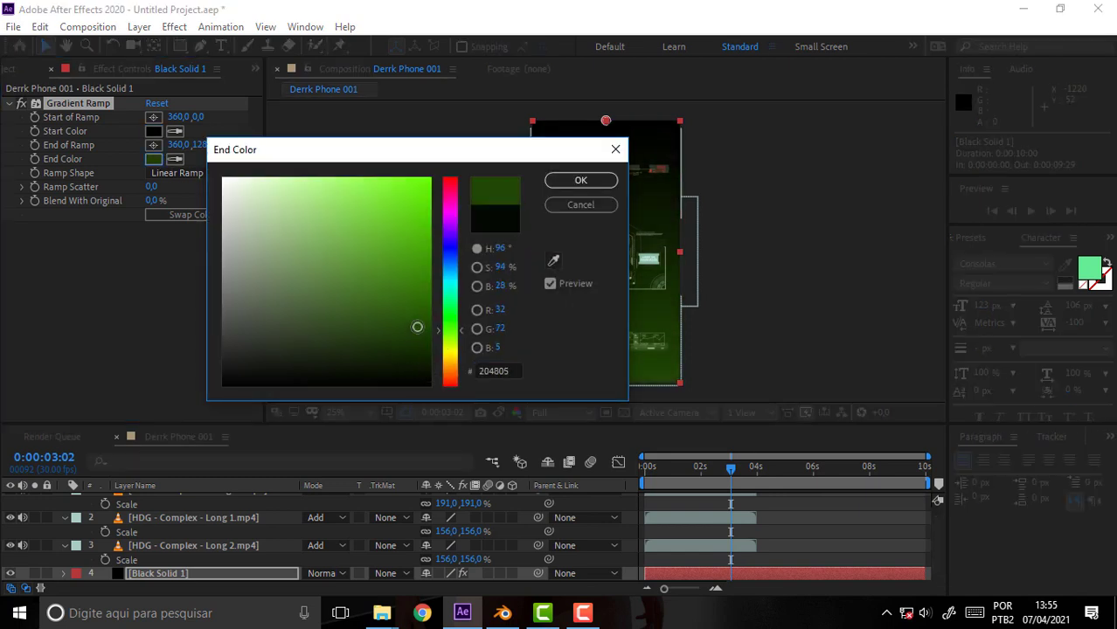
pyautogui.click(581, 180)
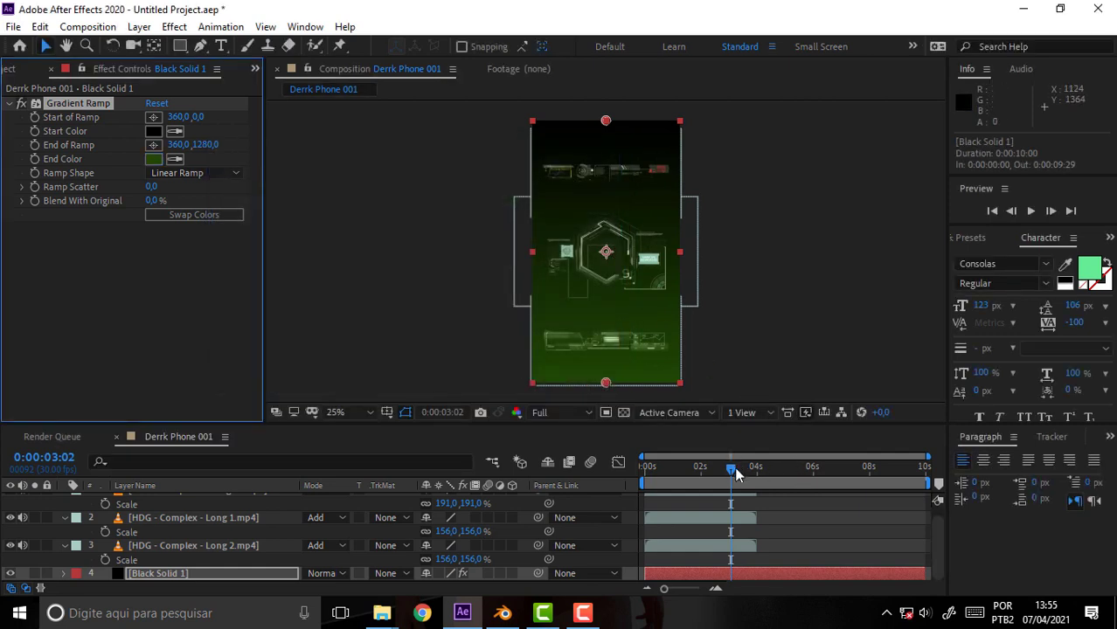
pyautogui.press('space')
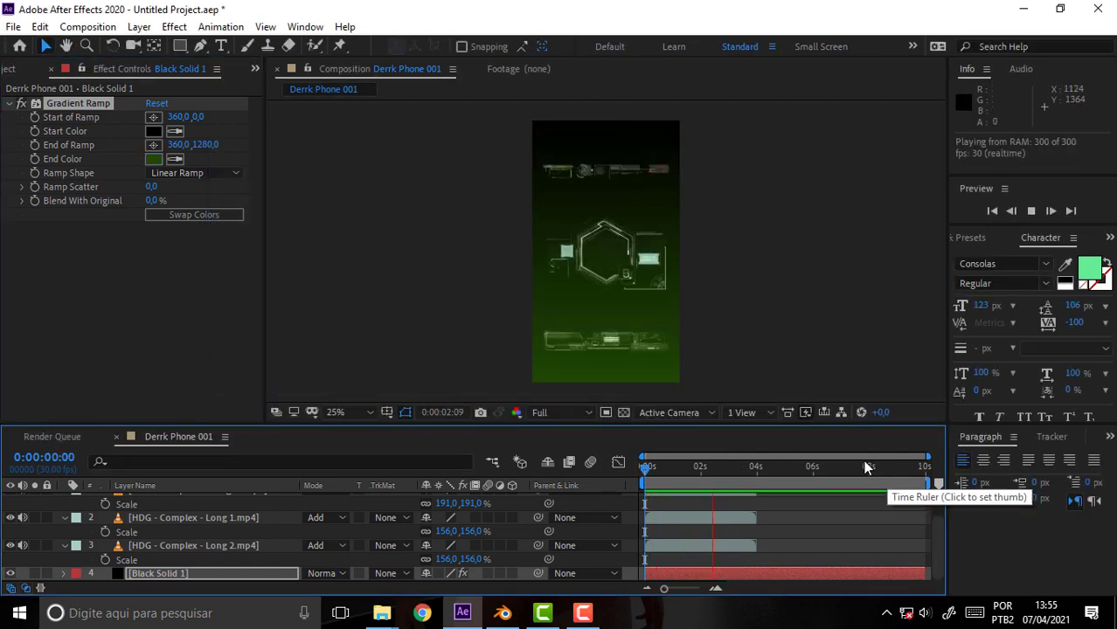
pyautogui.press('space')
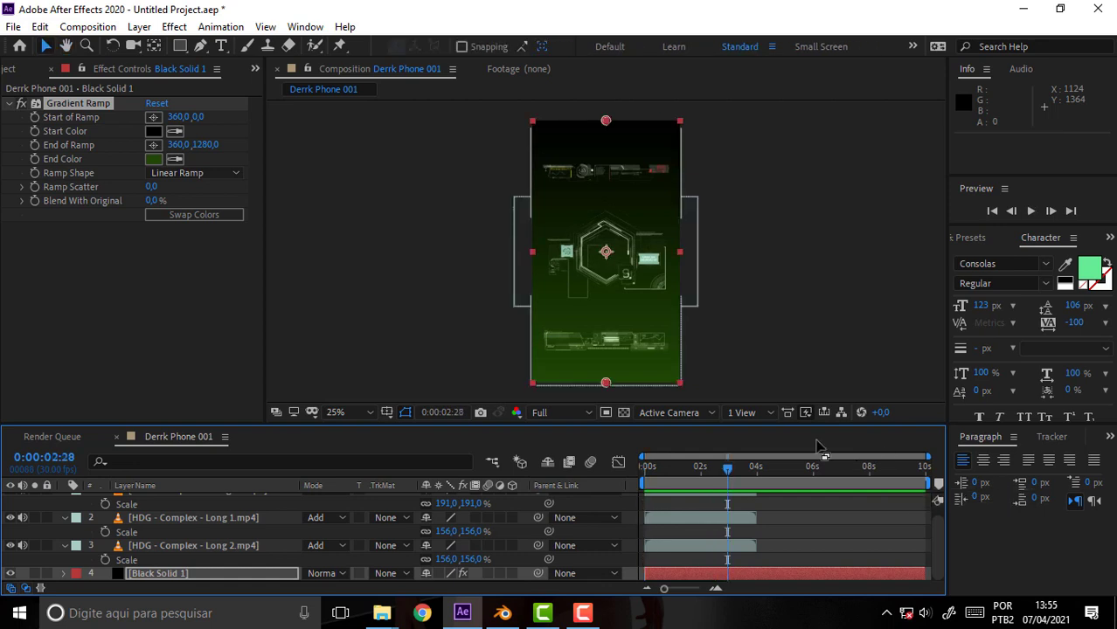
pyautogui.moveTo(726, 466)
pyautogui.mouseDown()
pyautogui.moveTo(663, 466)
pyautogui.moveTo(712, 467)
pyautogui.mouseUp()
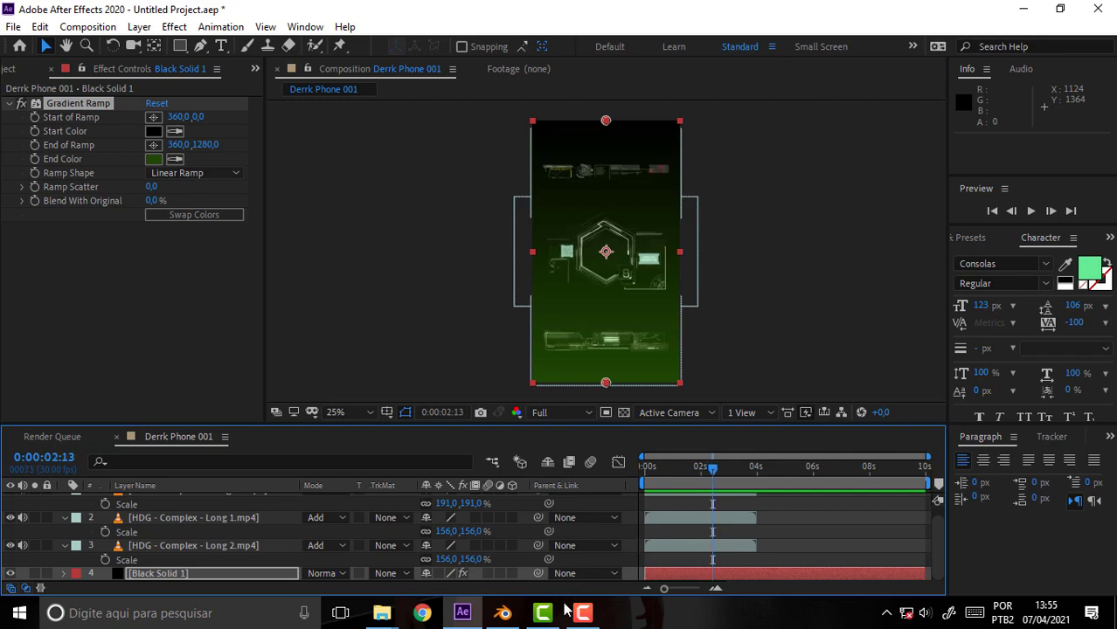
pyautogui.click(584, 614)
pyautogui.click(587, 617)
pyautogui.moveTo(712, 469); pyautogui.dragTo(719, 467)
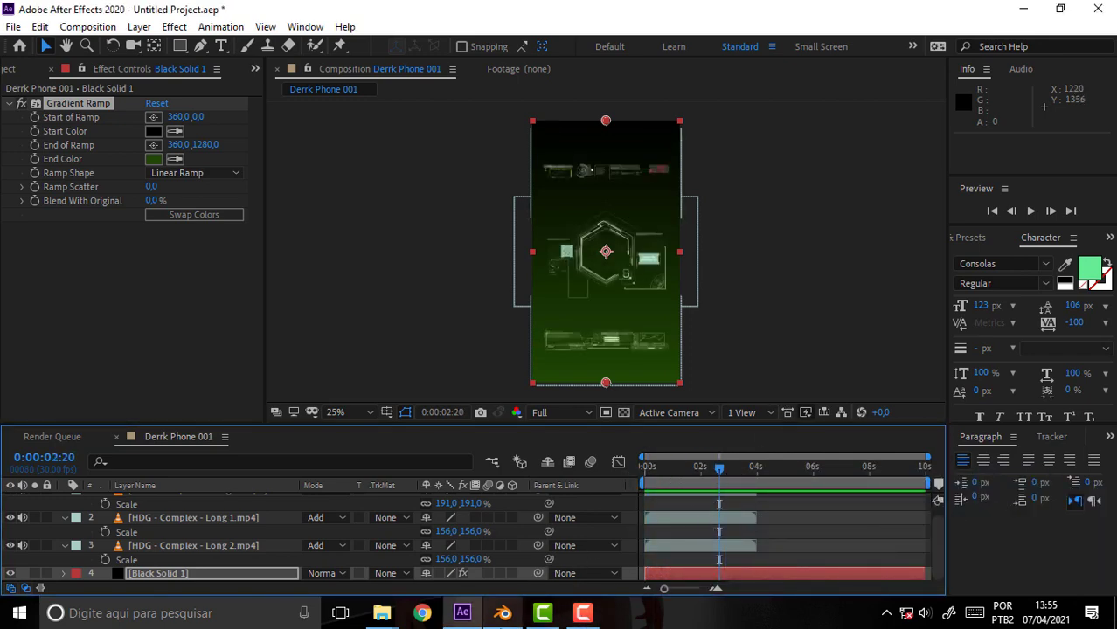
# Switch to Blender's 'scene 07 derrk.blend' with the upright plane above the phone
pyautogui.click(504, 615)
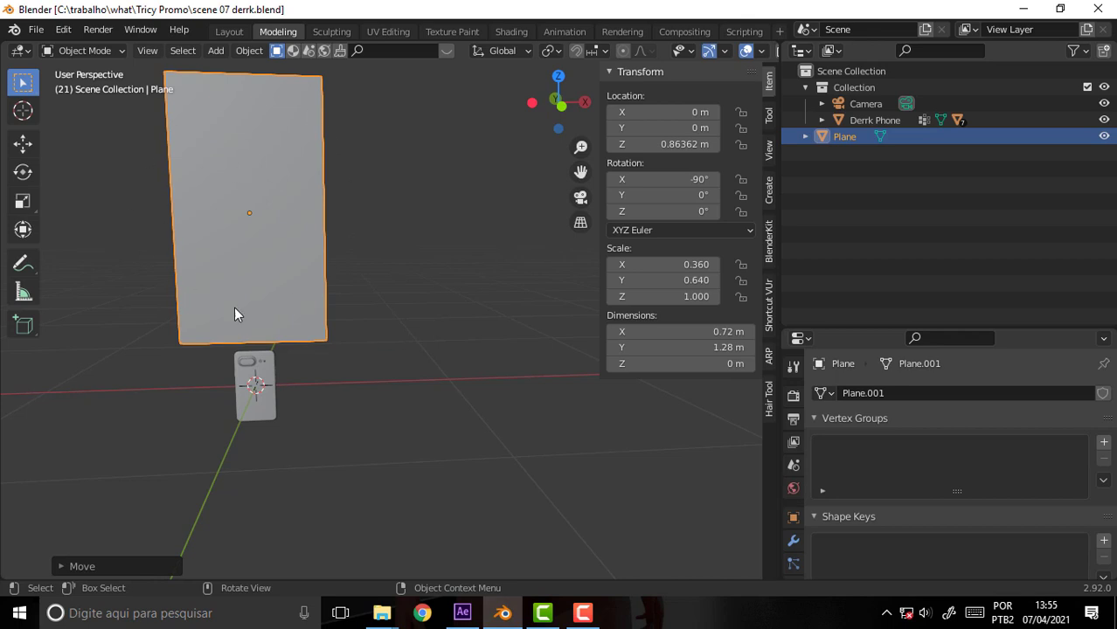